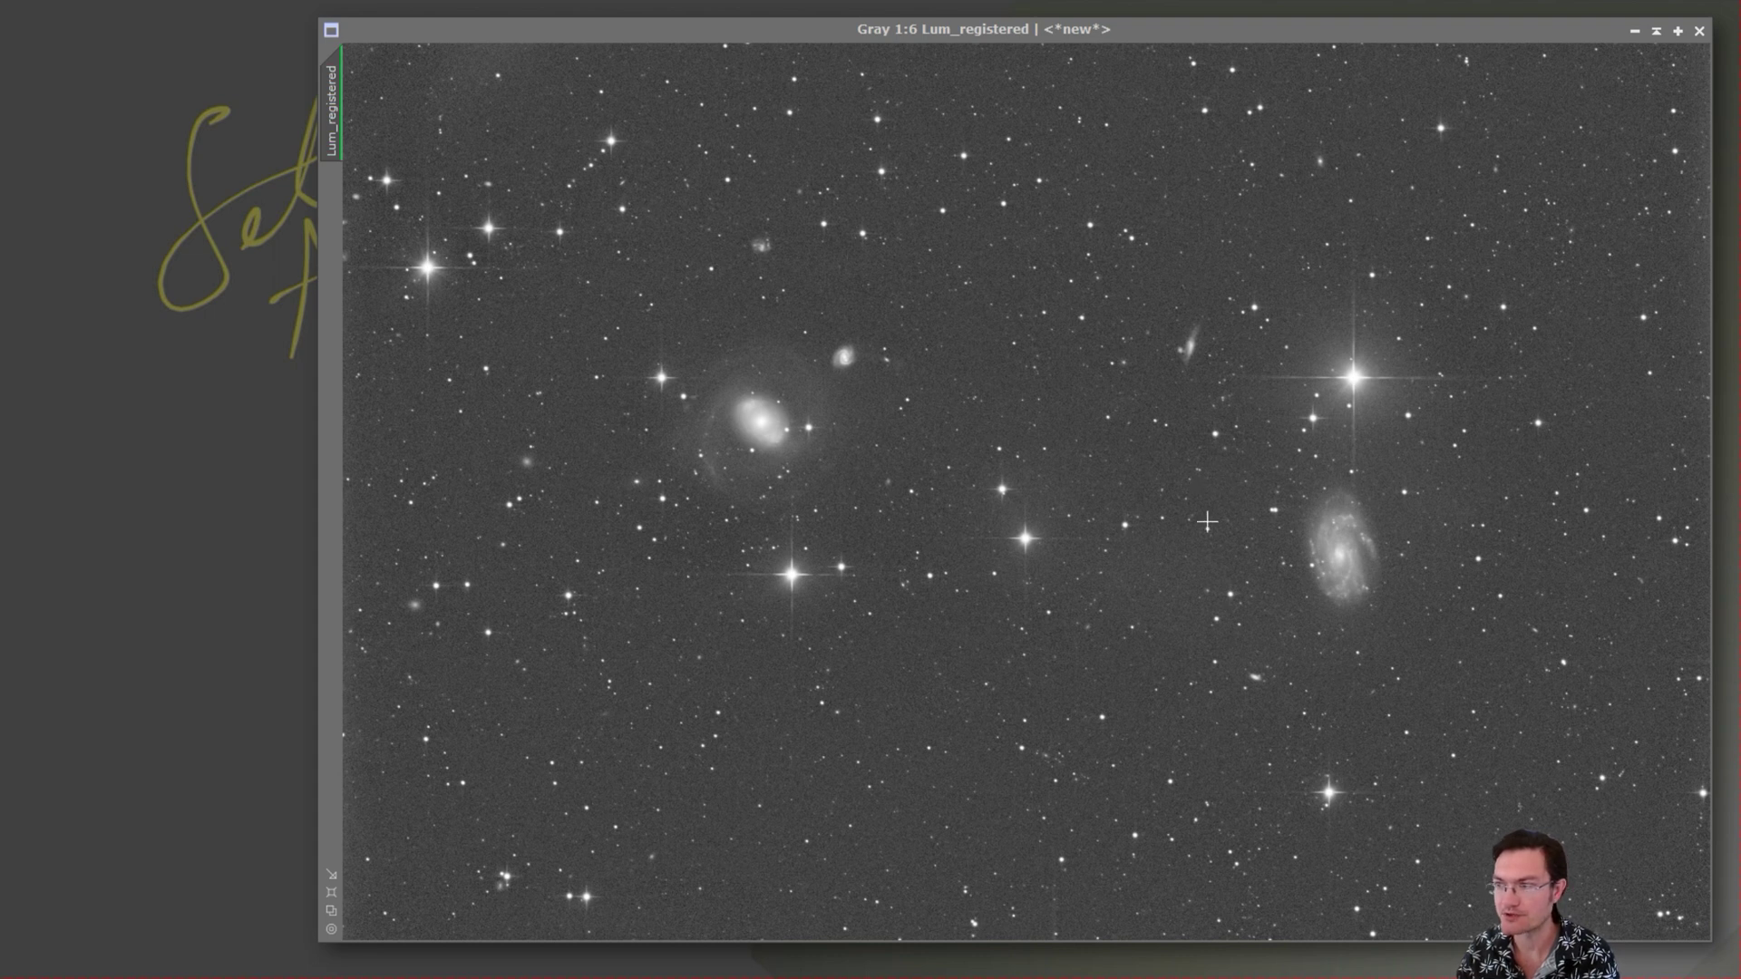
scroll(716, 391, up, 2)
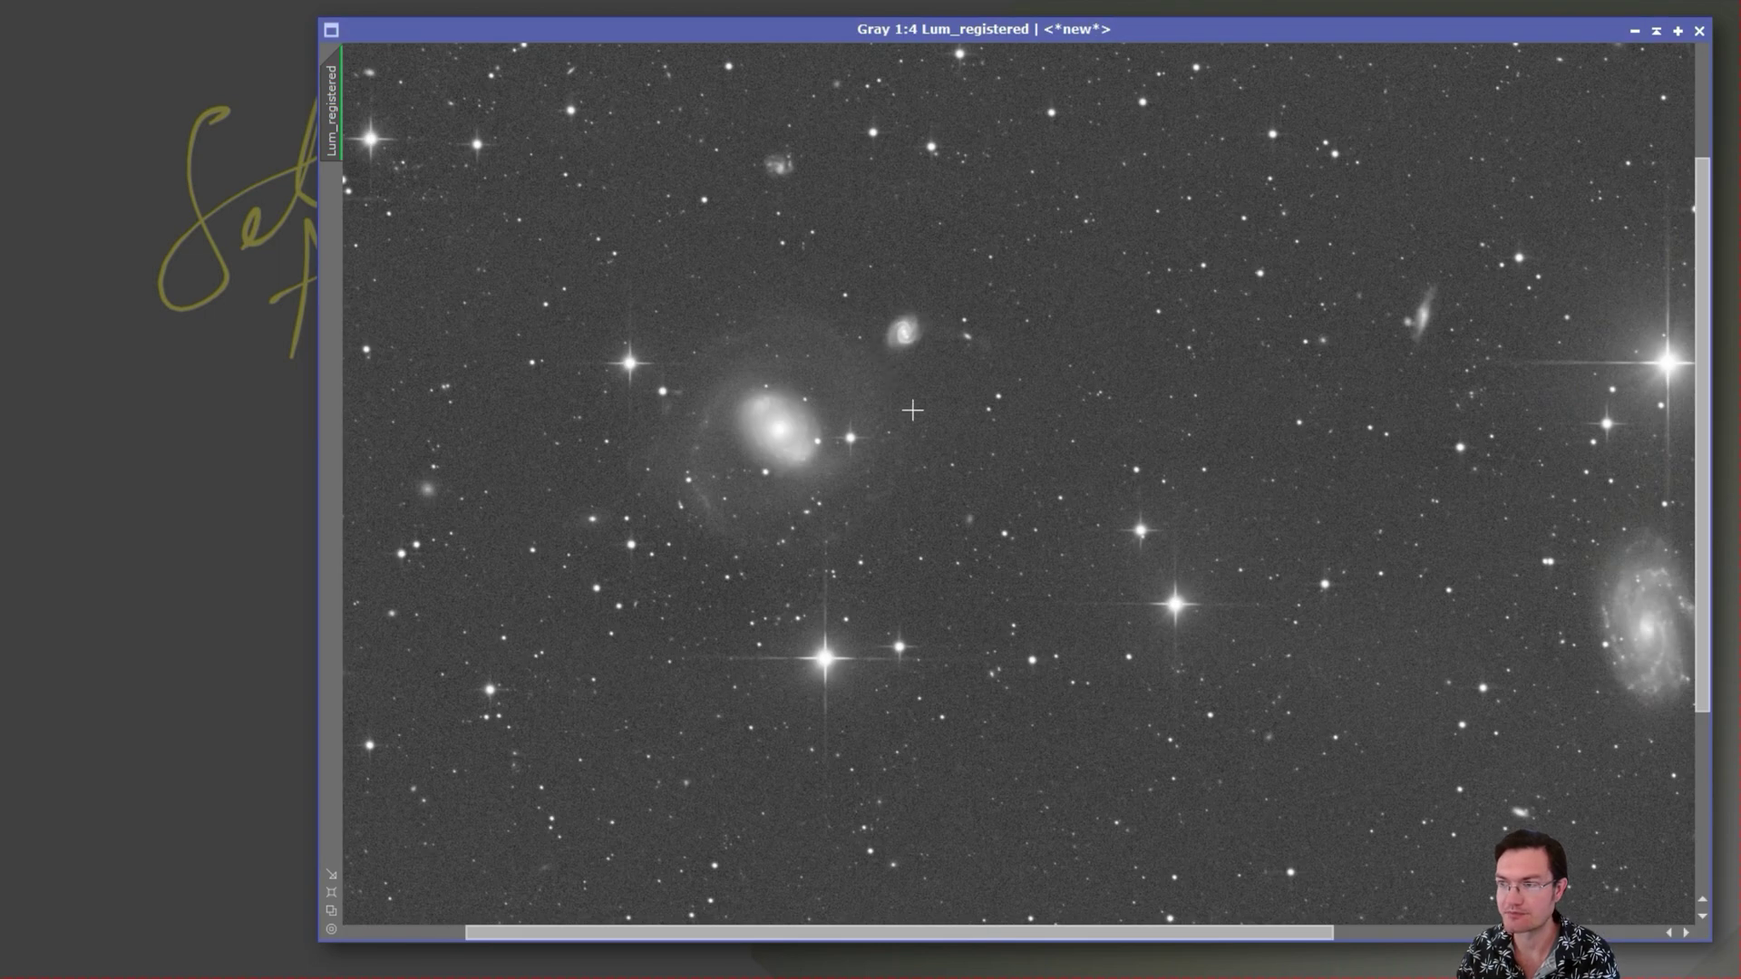
scroll(822, 461, up, 1)
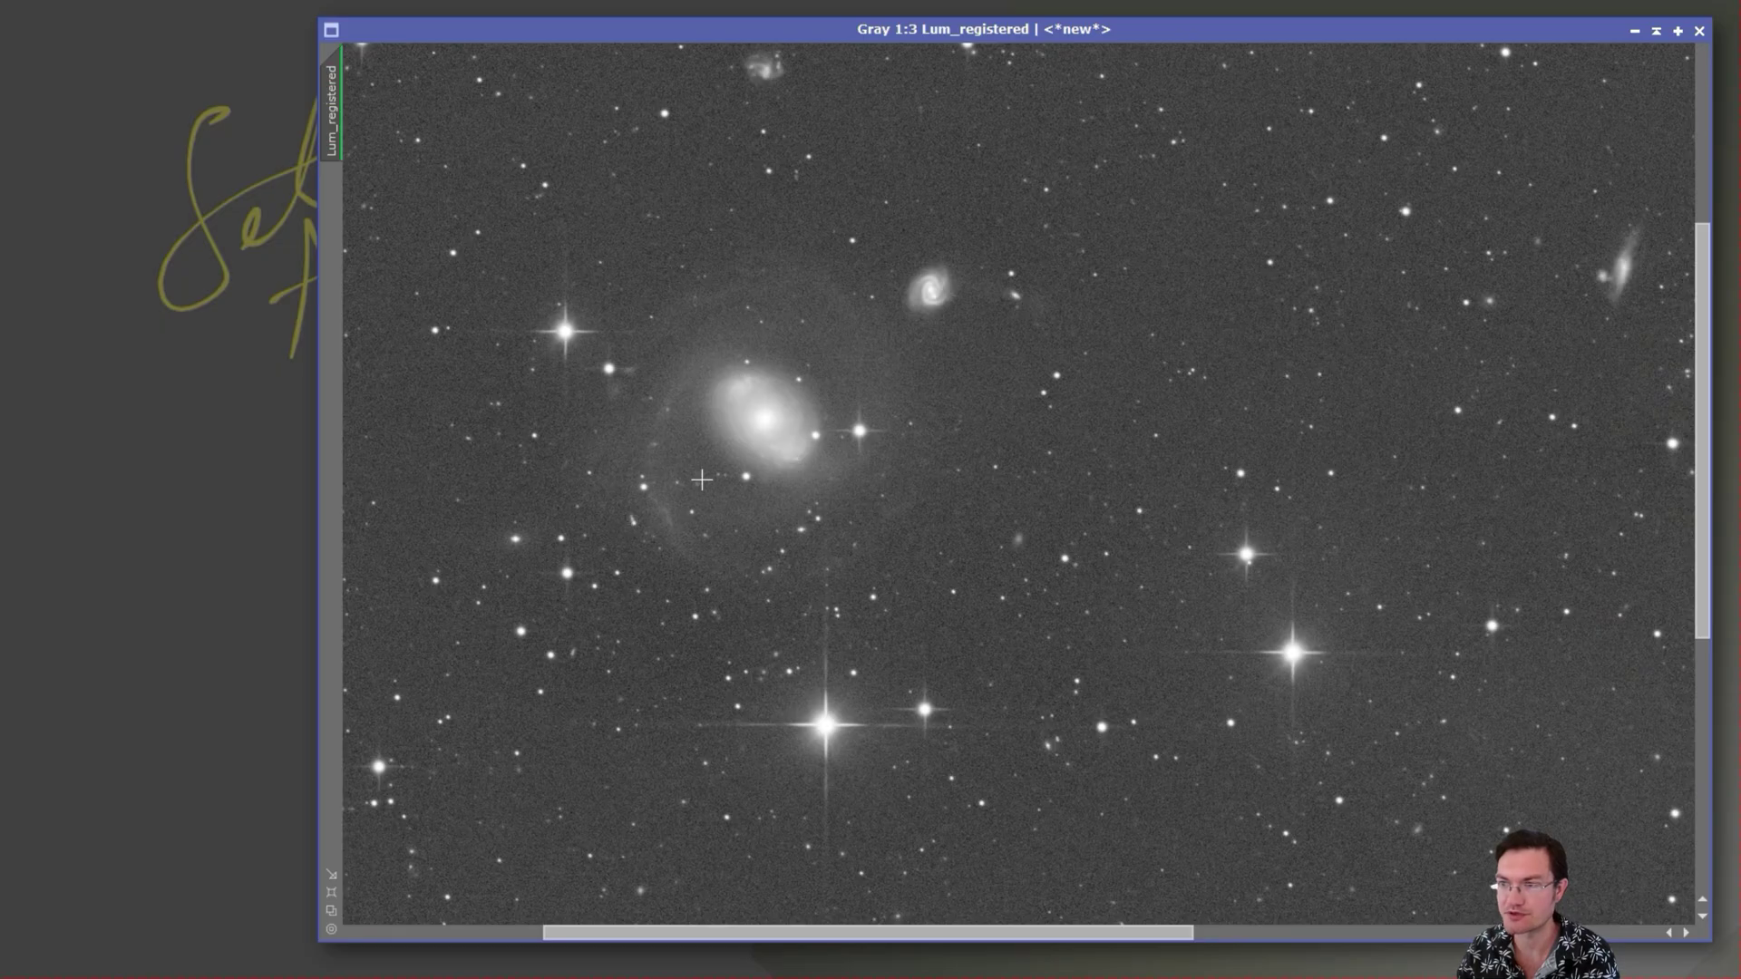
scroll(946, 540, down, 1)
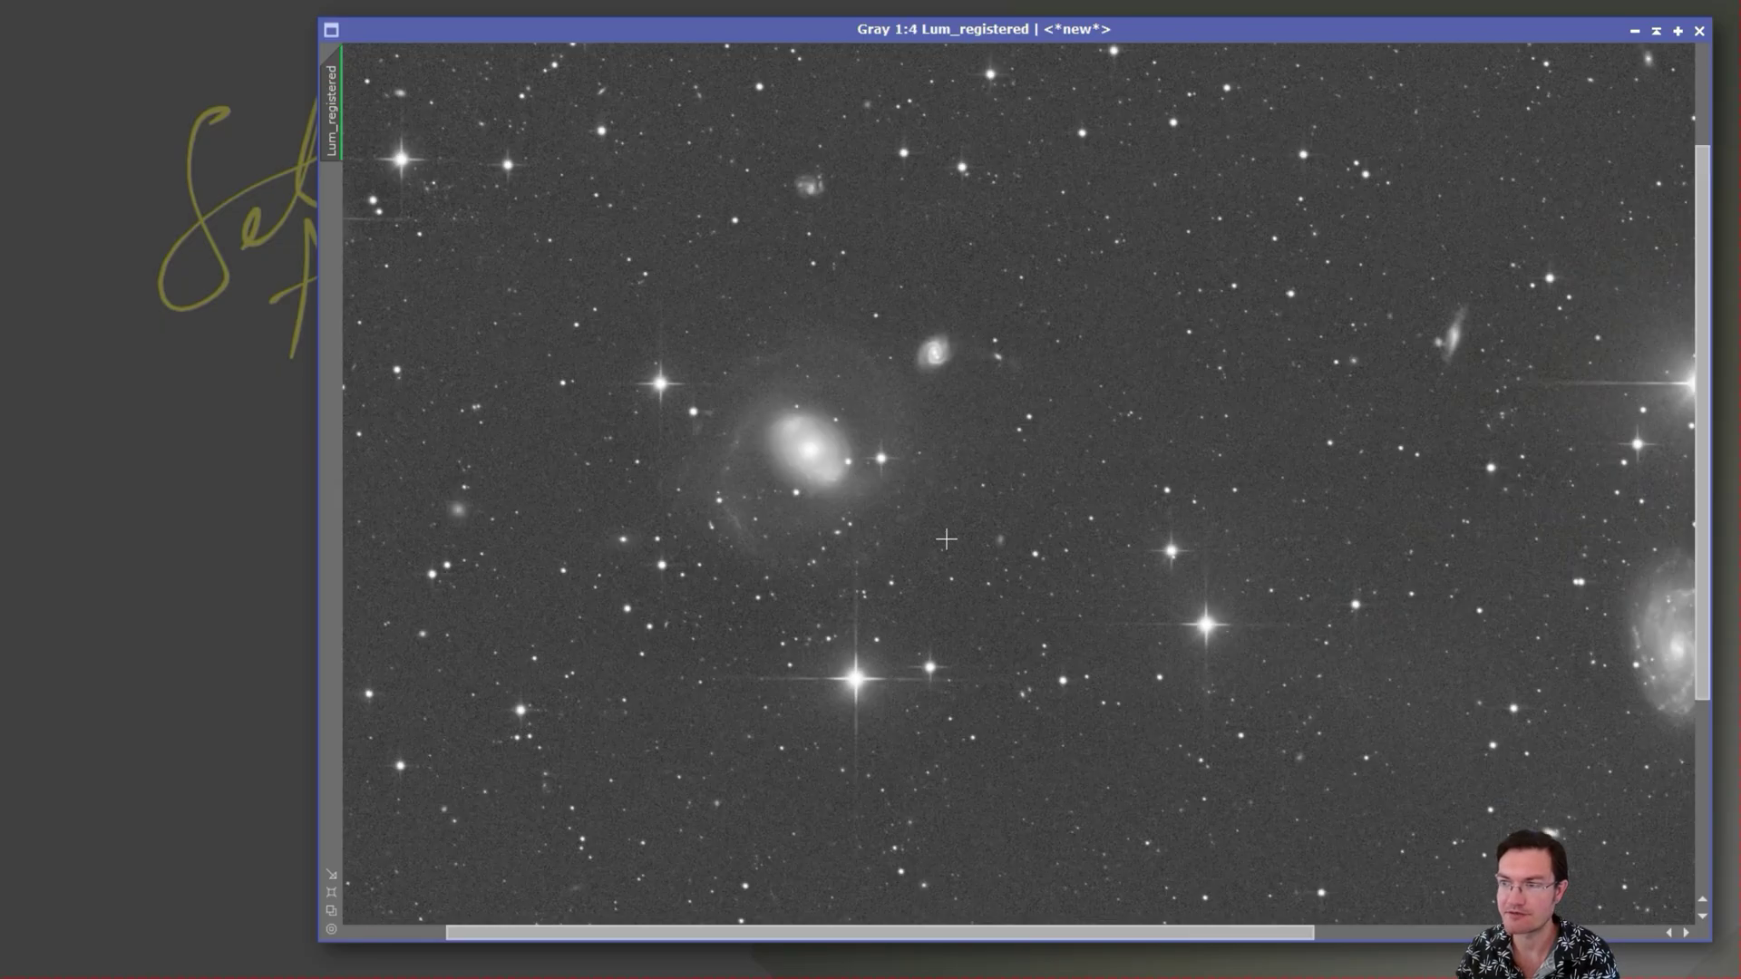
scroll(1225, 617, down, 1)
scroll(970, 381, up, 1)
scroll(968, 381, up, 2)
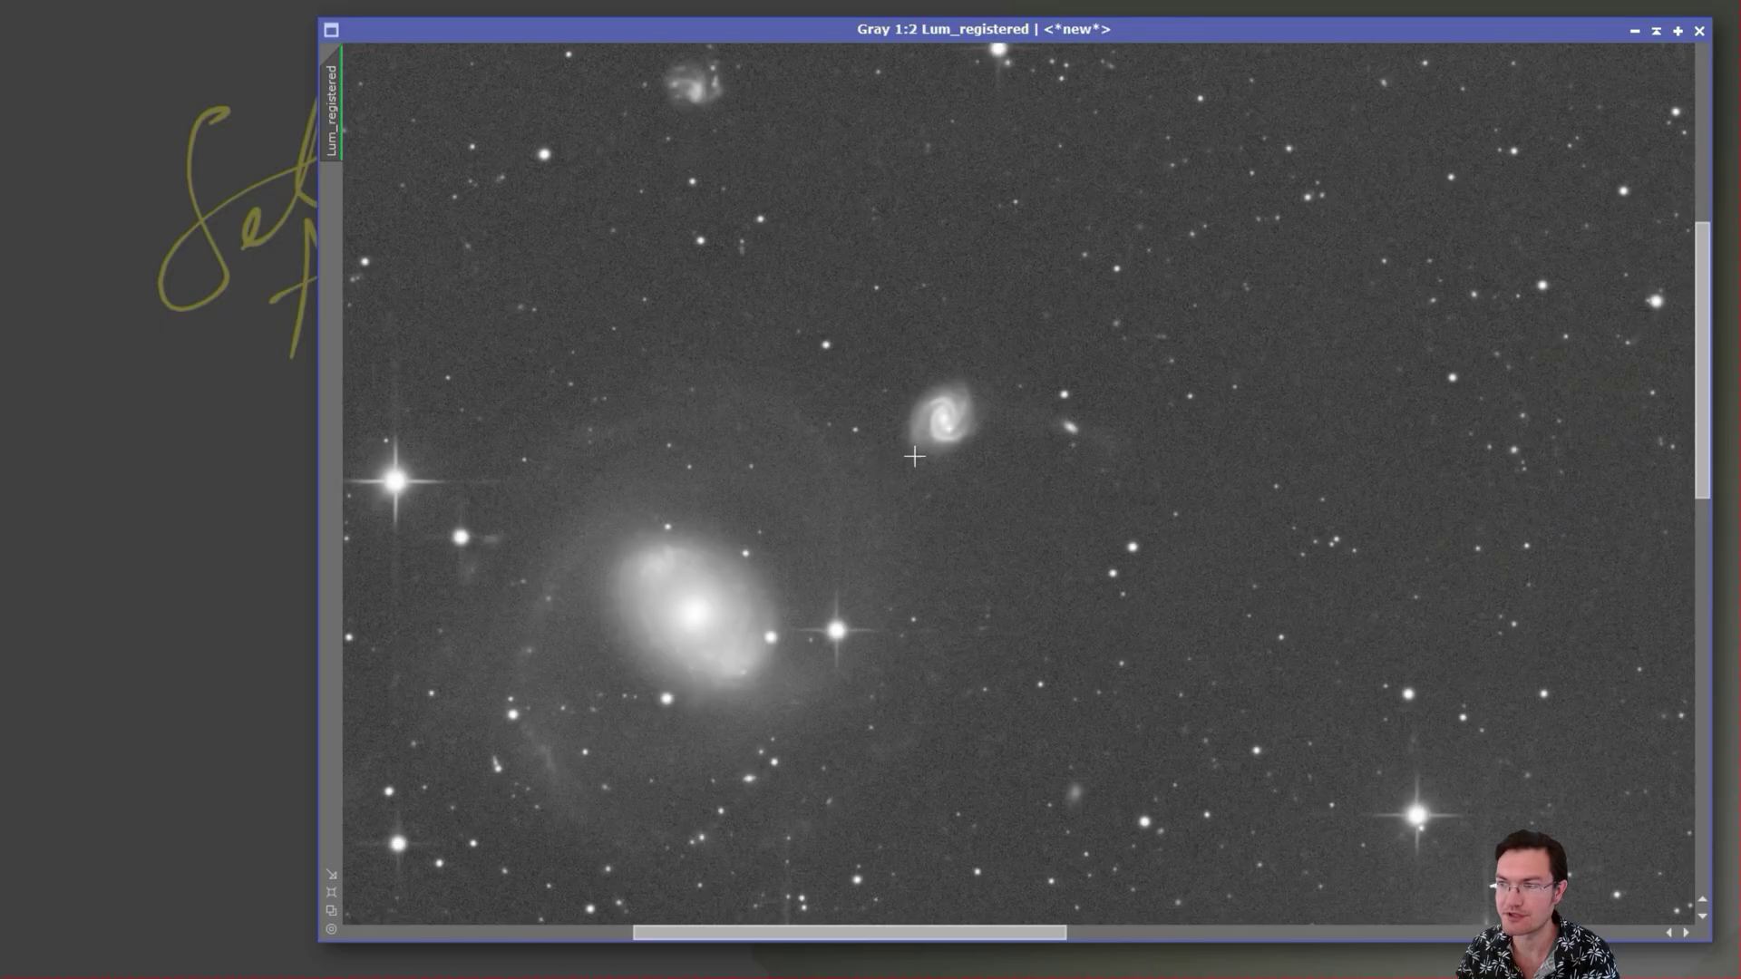
scroll(944, 415, up, 2)
scroll(957, 467, down, 1)
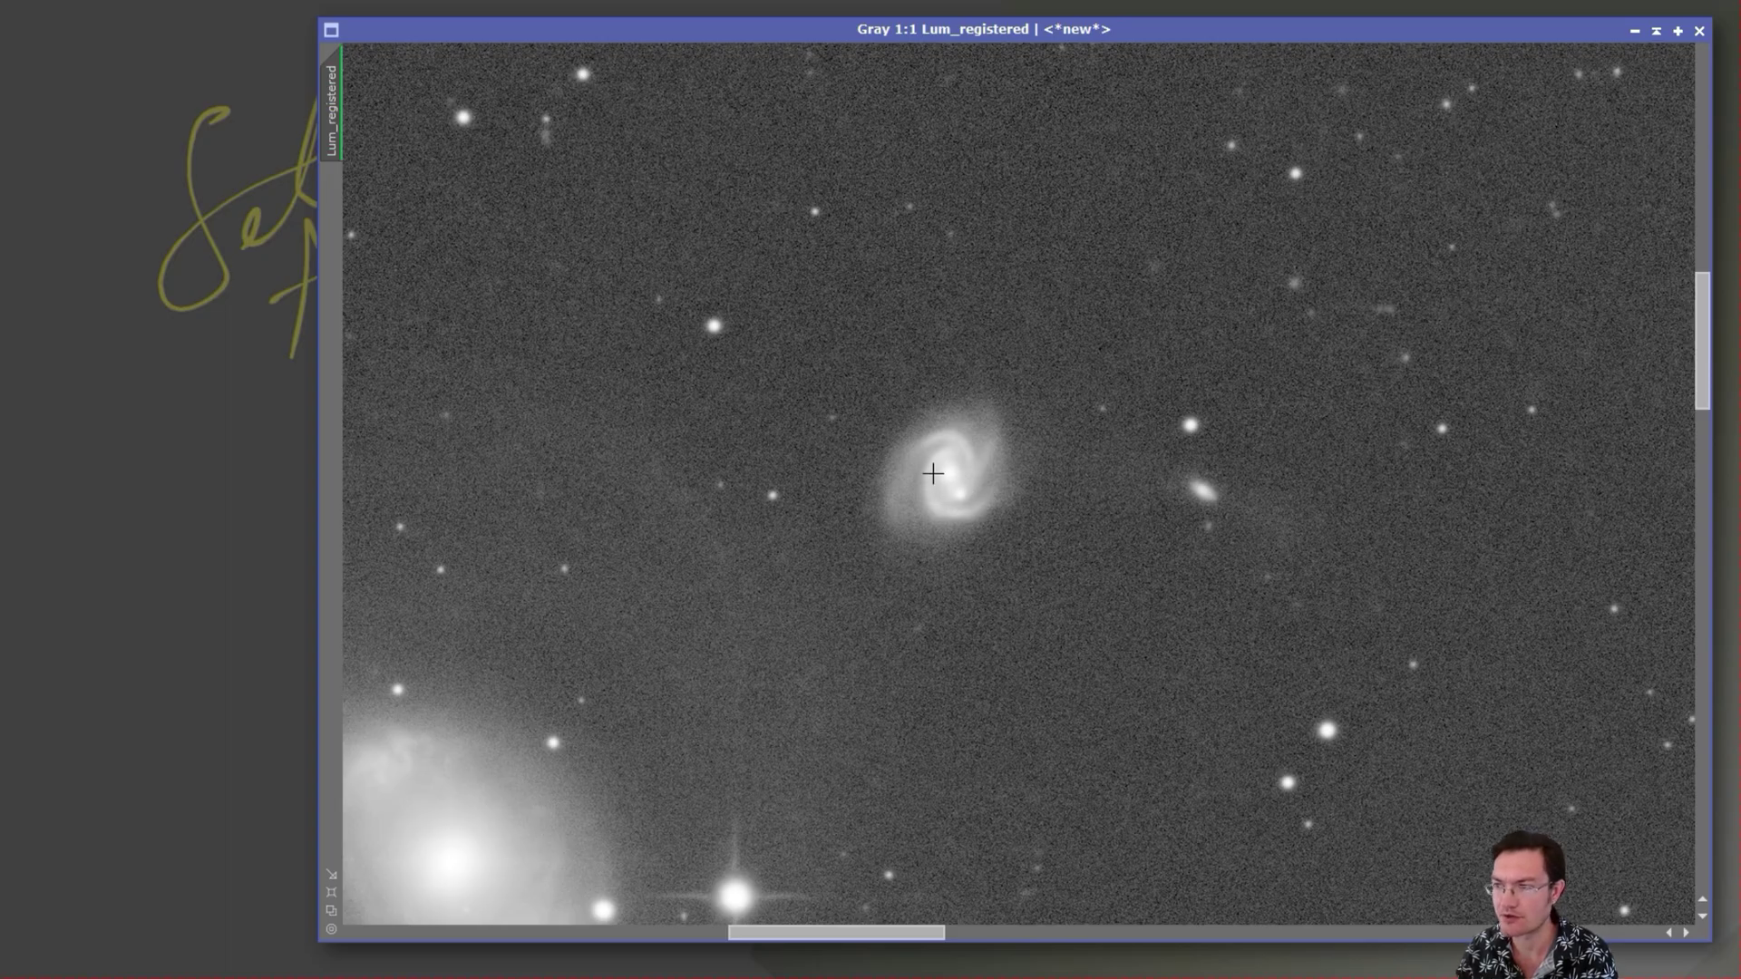
scroll(1003, 512, down, 1)
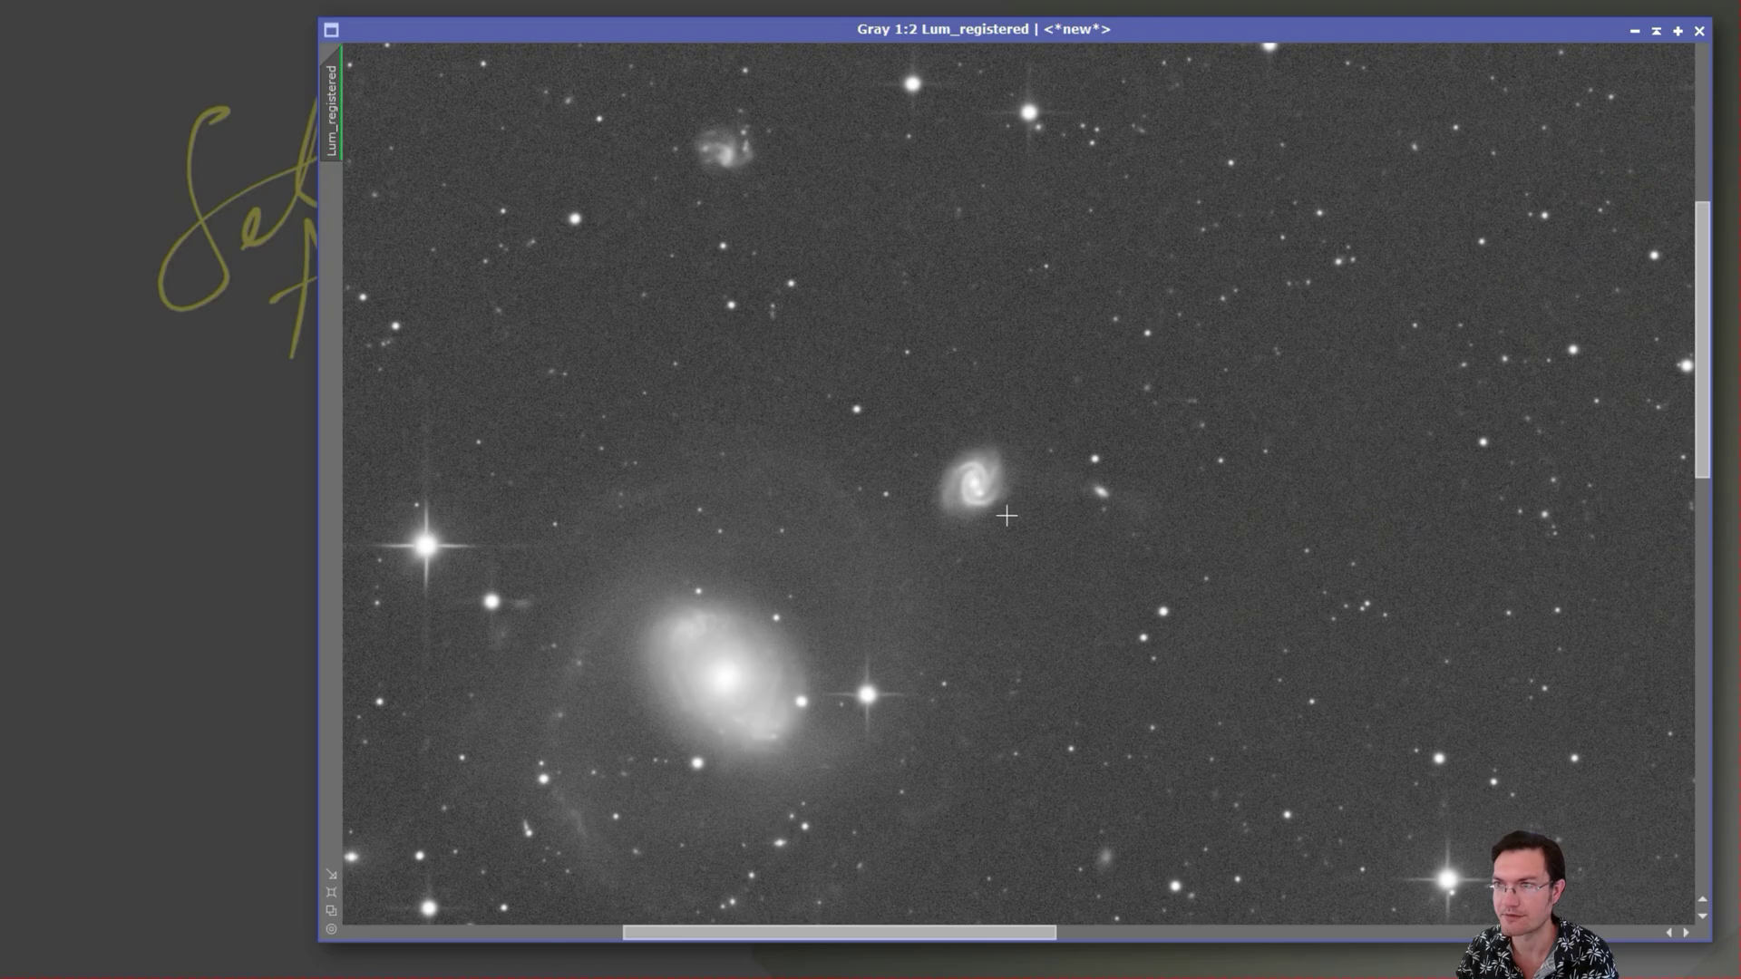
scroll(1008, 515, down, 4)
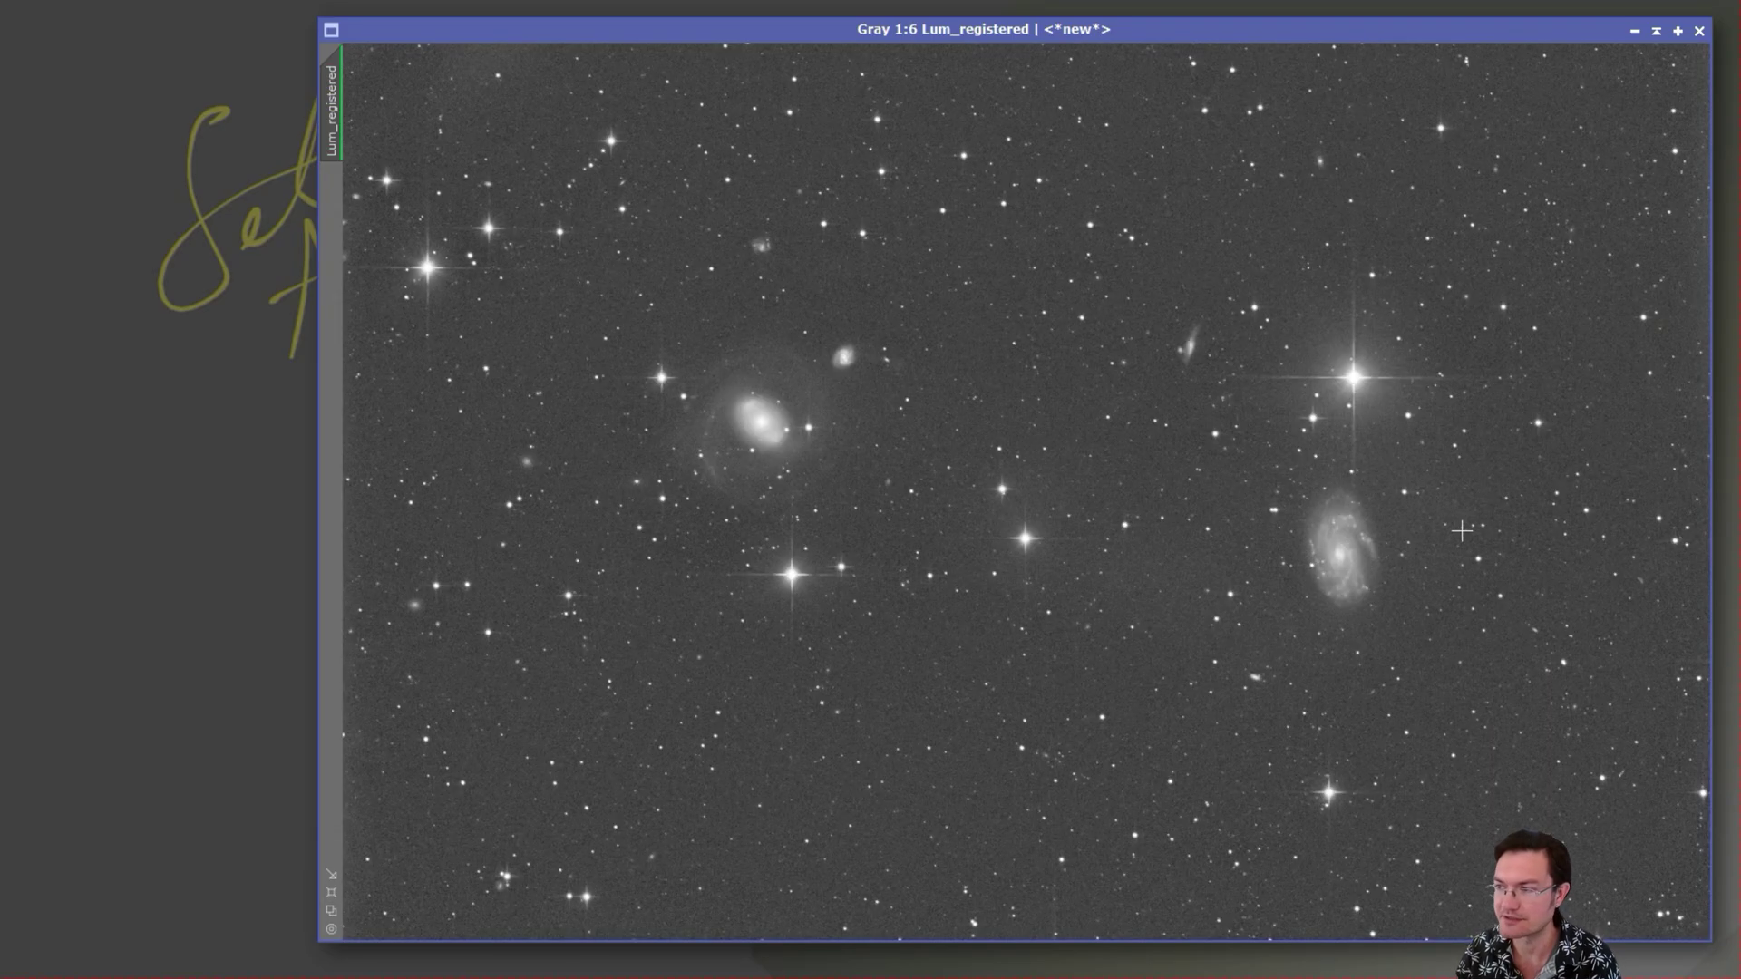
scroll(1319, 548, up, 3)
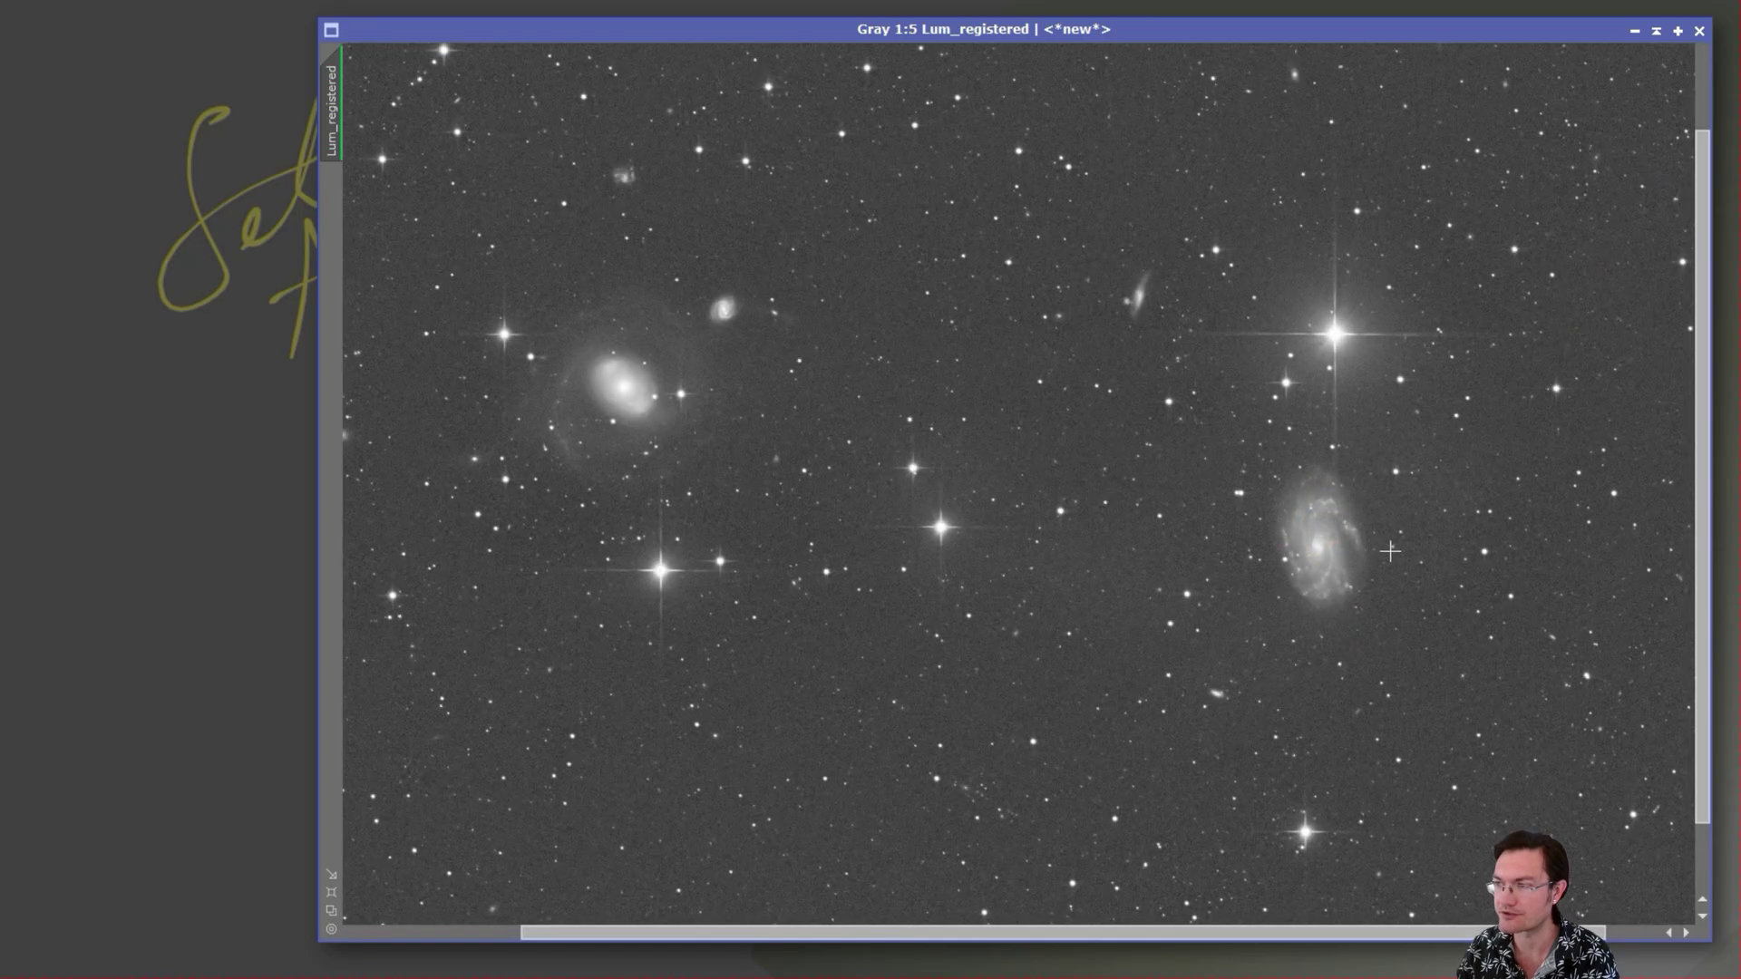
click(1294, 533)
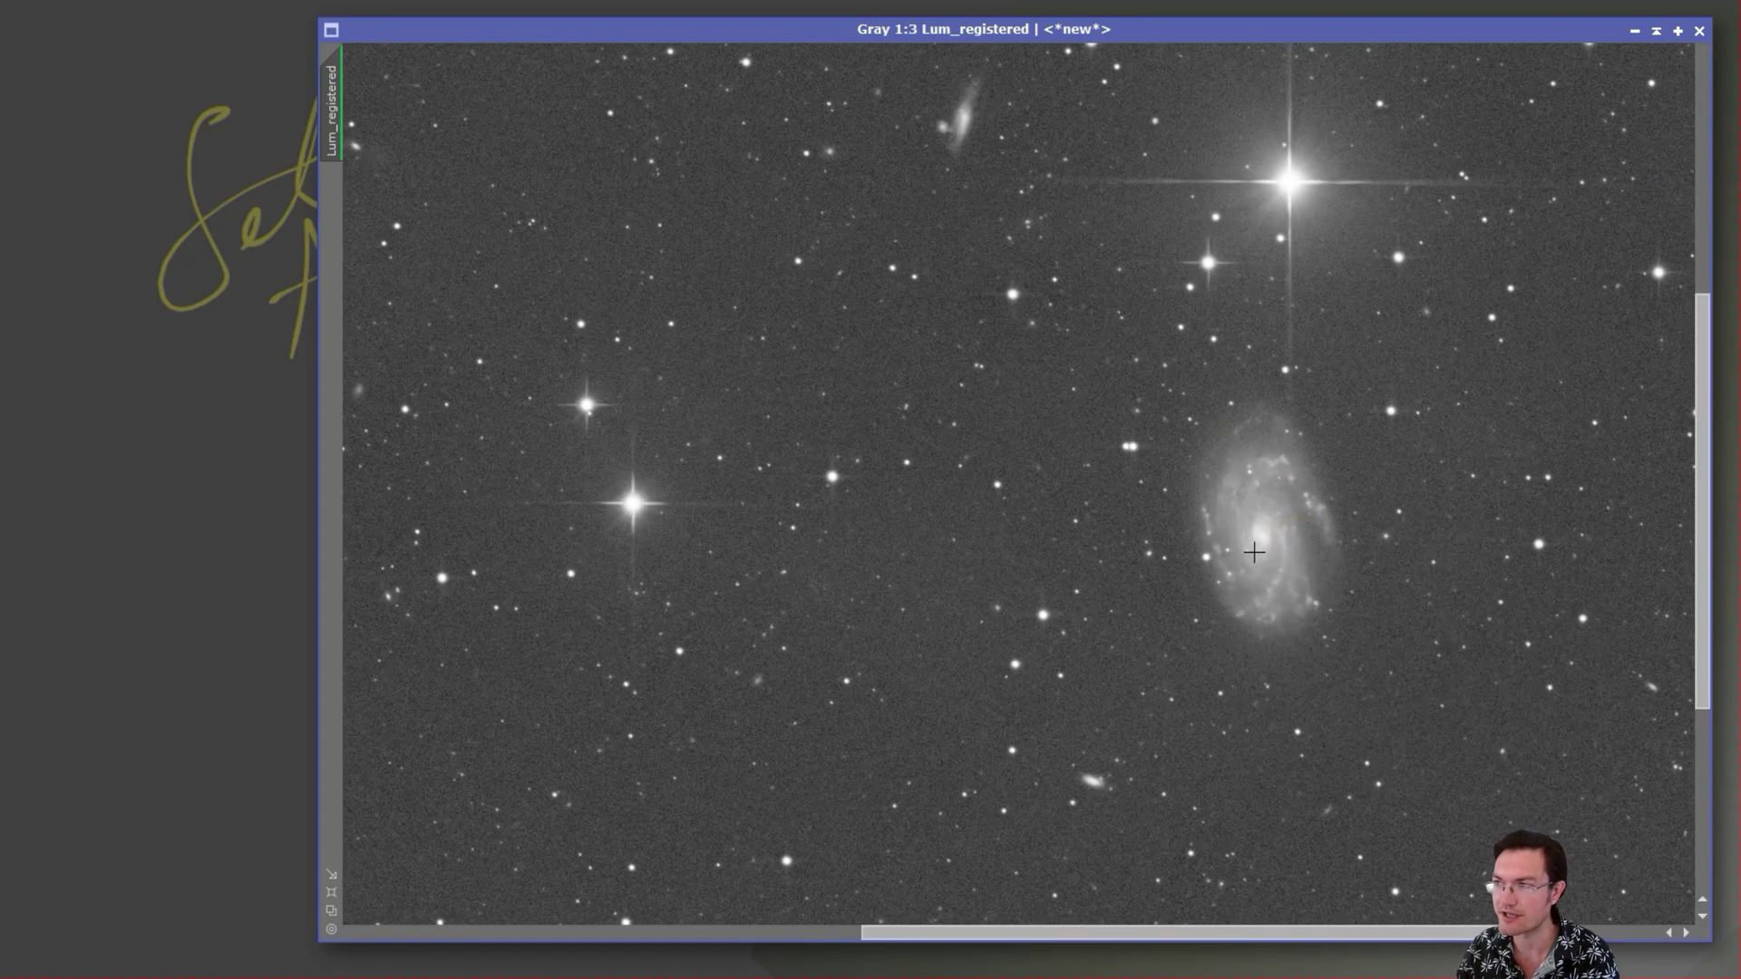
scroll(1262, 555, down, 1)
scroll(1261, 555, down, 2)
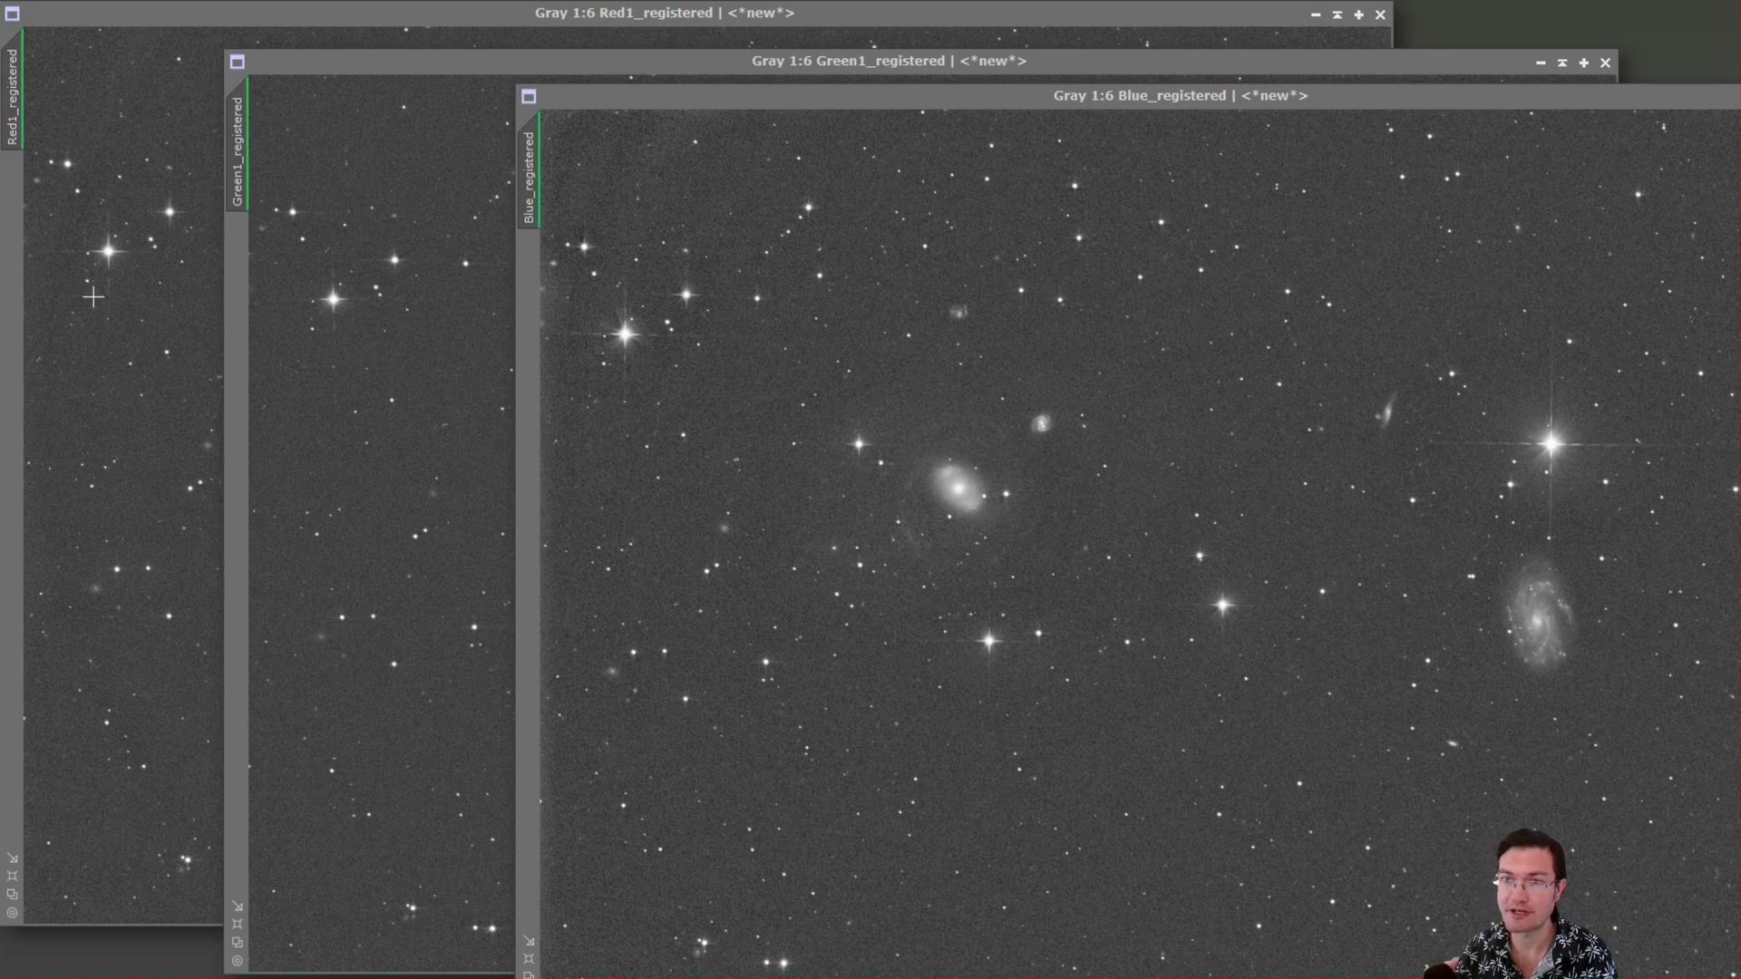
Select the Red1_registered window, then bring Blue_registered to the front.
click(102, 299)
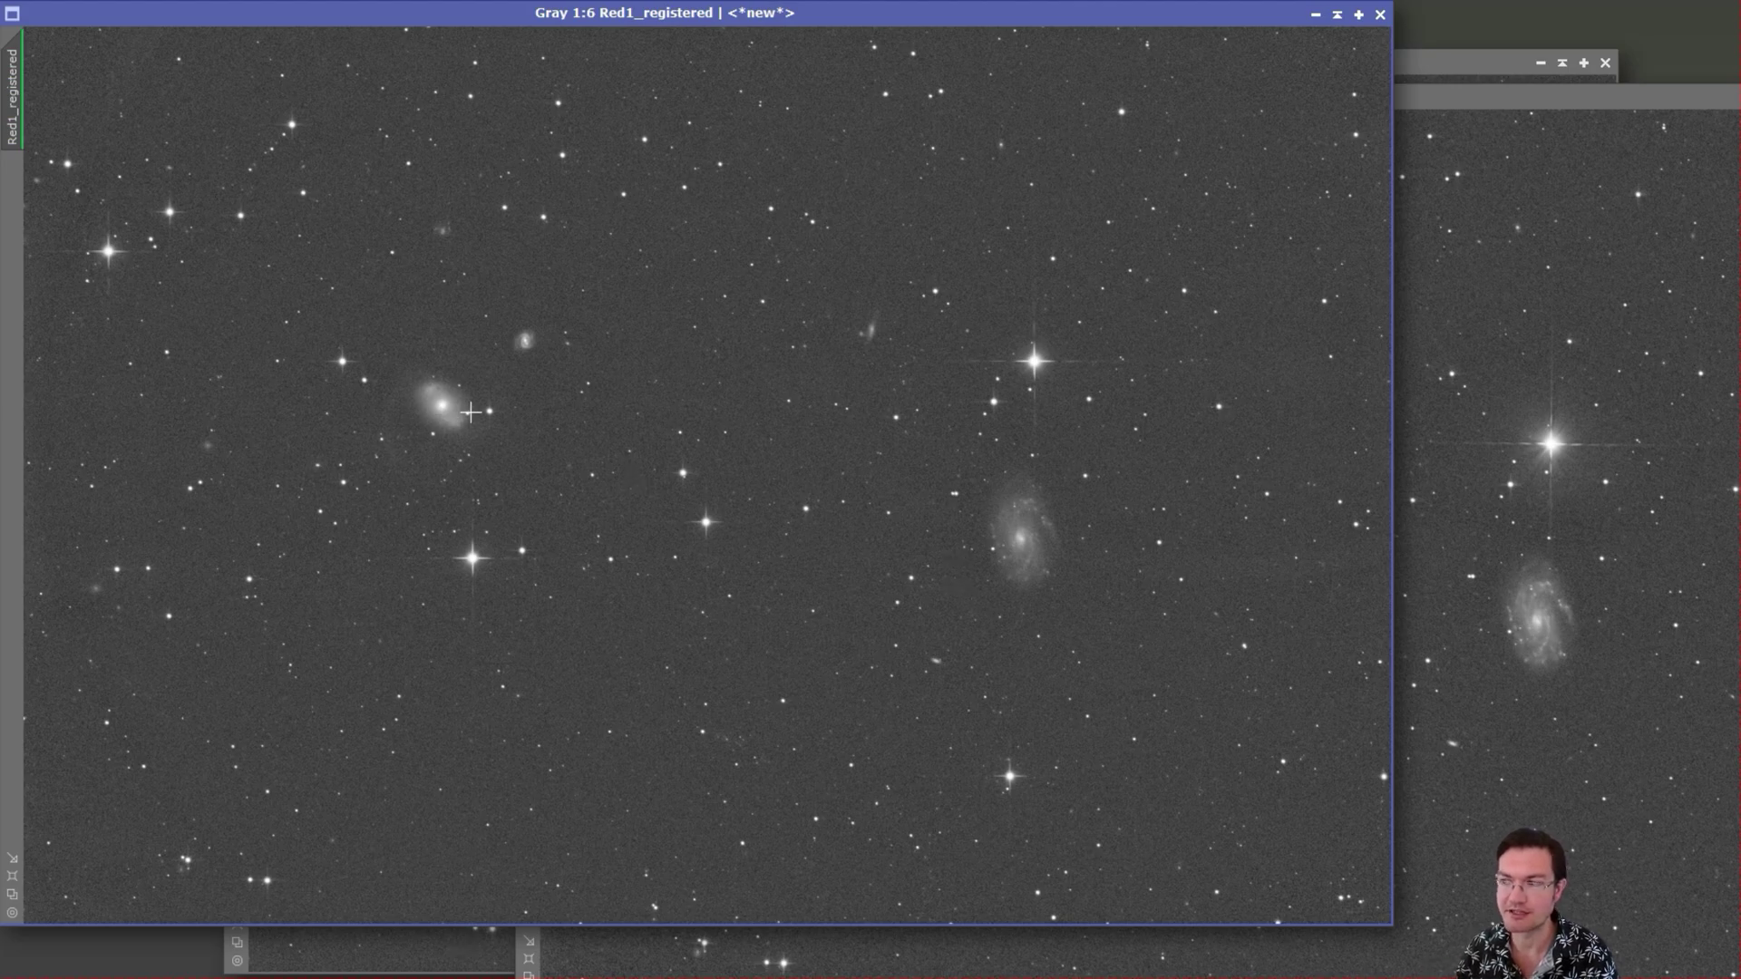
click(1531, 571)
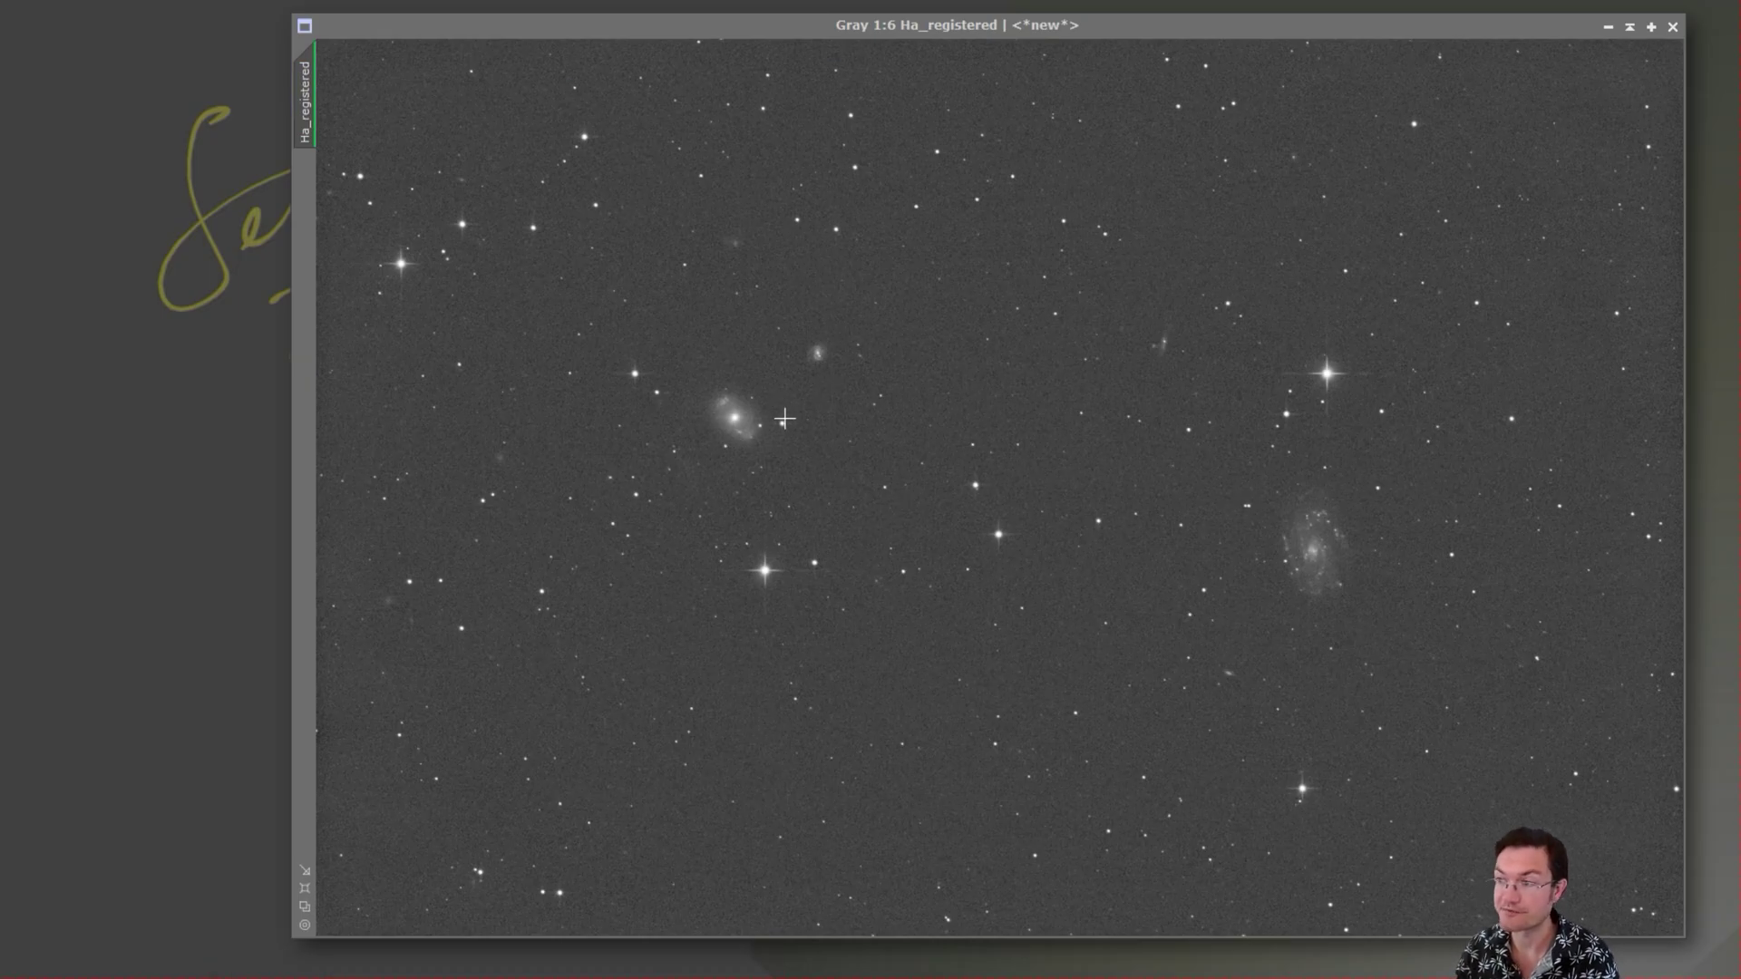
Zoom into the galaxies on Ha_registered, then zoom back out to 1:6.
scroll(748, 420, up, 4)
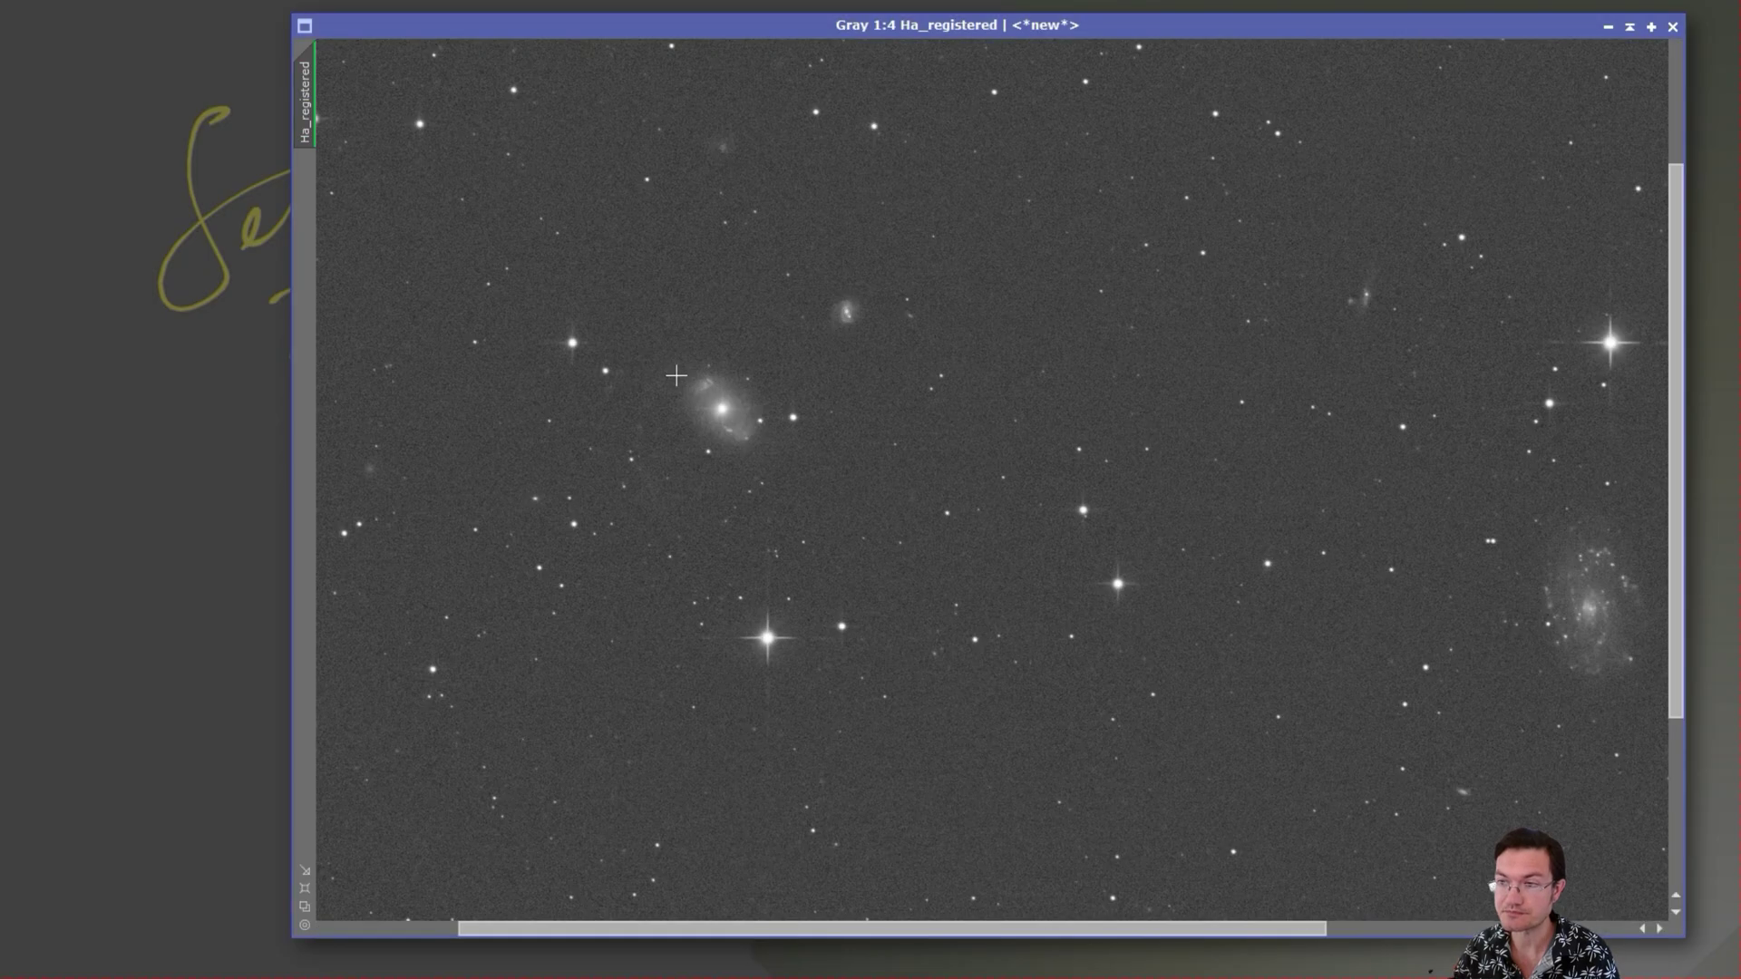
scroll(751, 474, up, 1)
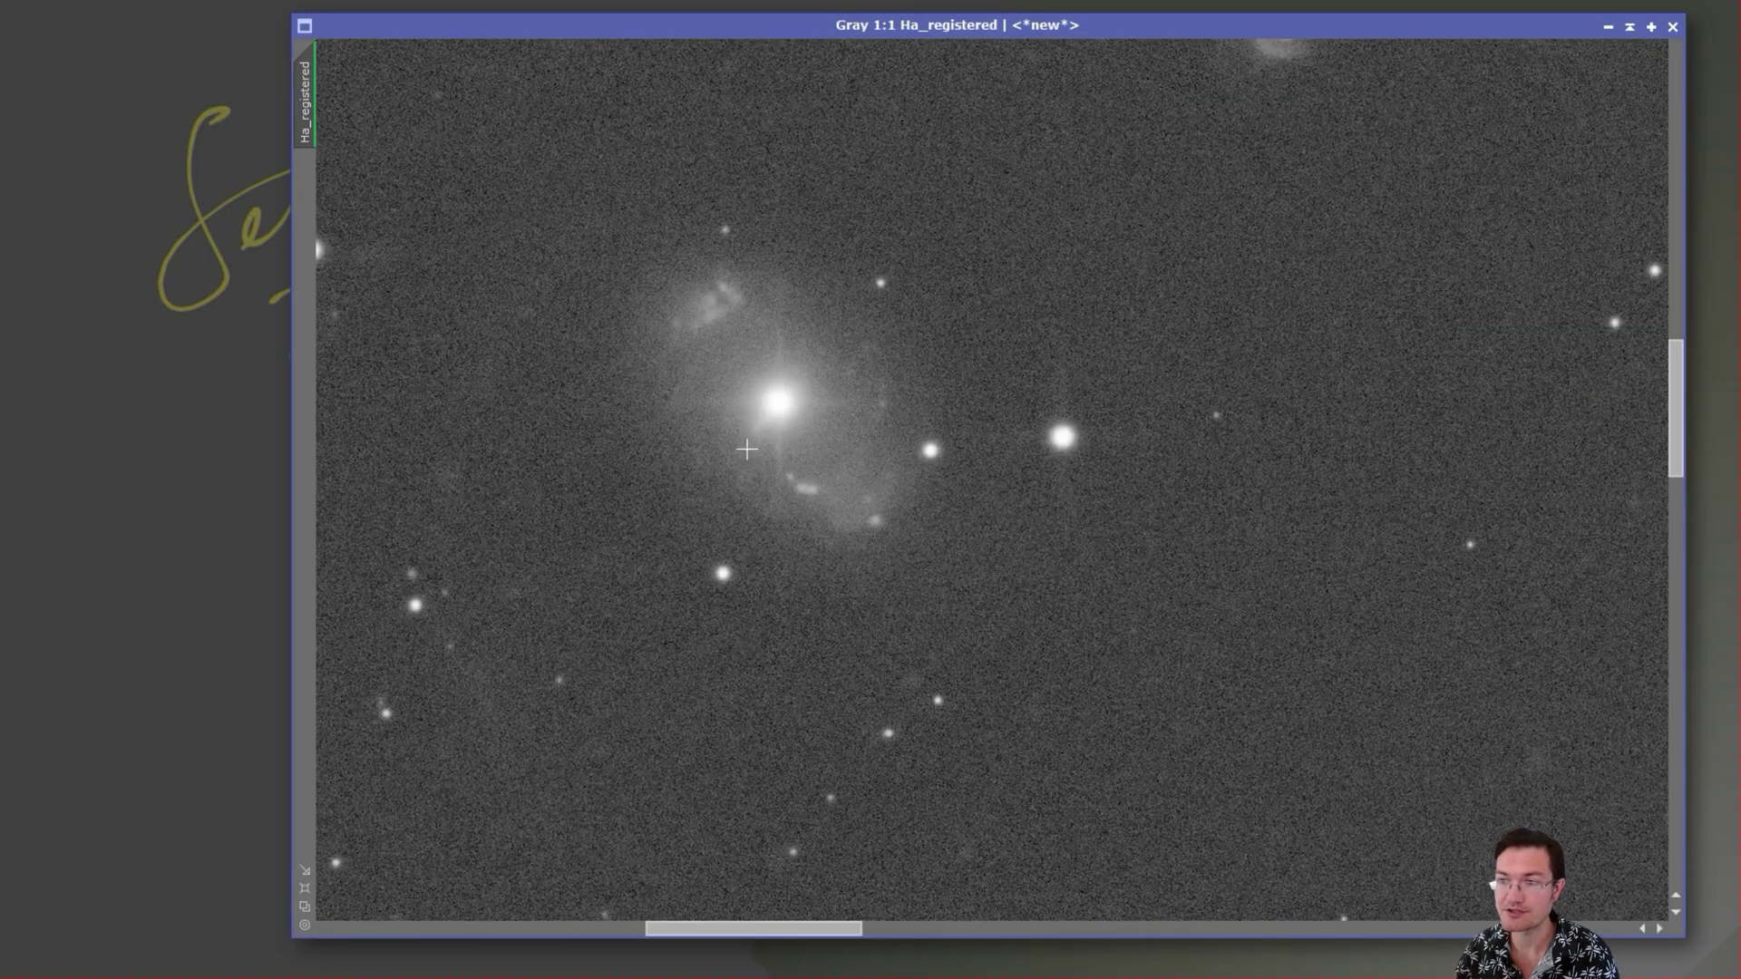
scroll(753, 532, down, 1)
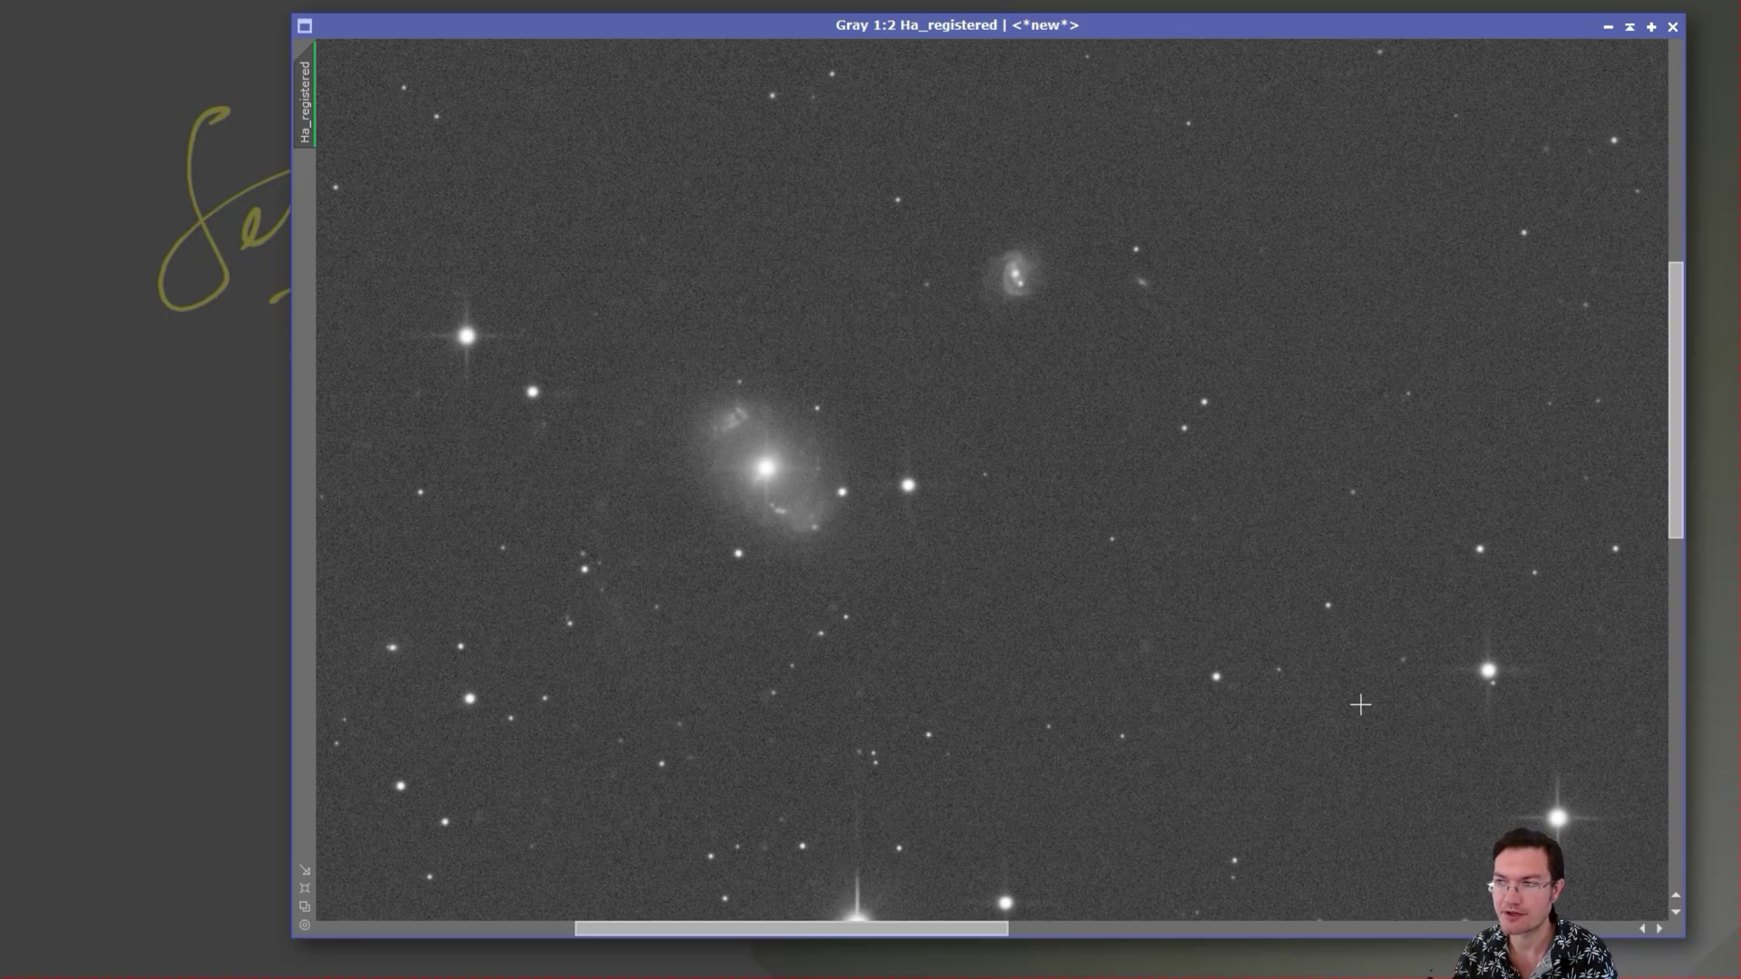
scroll(1360, 704, down, 1)
scroll(1360, 705, down, 1)
scroll(1369, 649, right, 10)
scroll(1369, 649, down, 4)
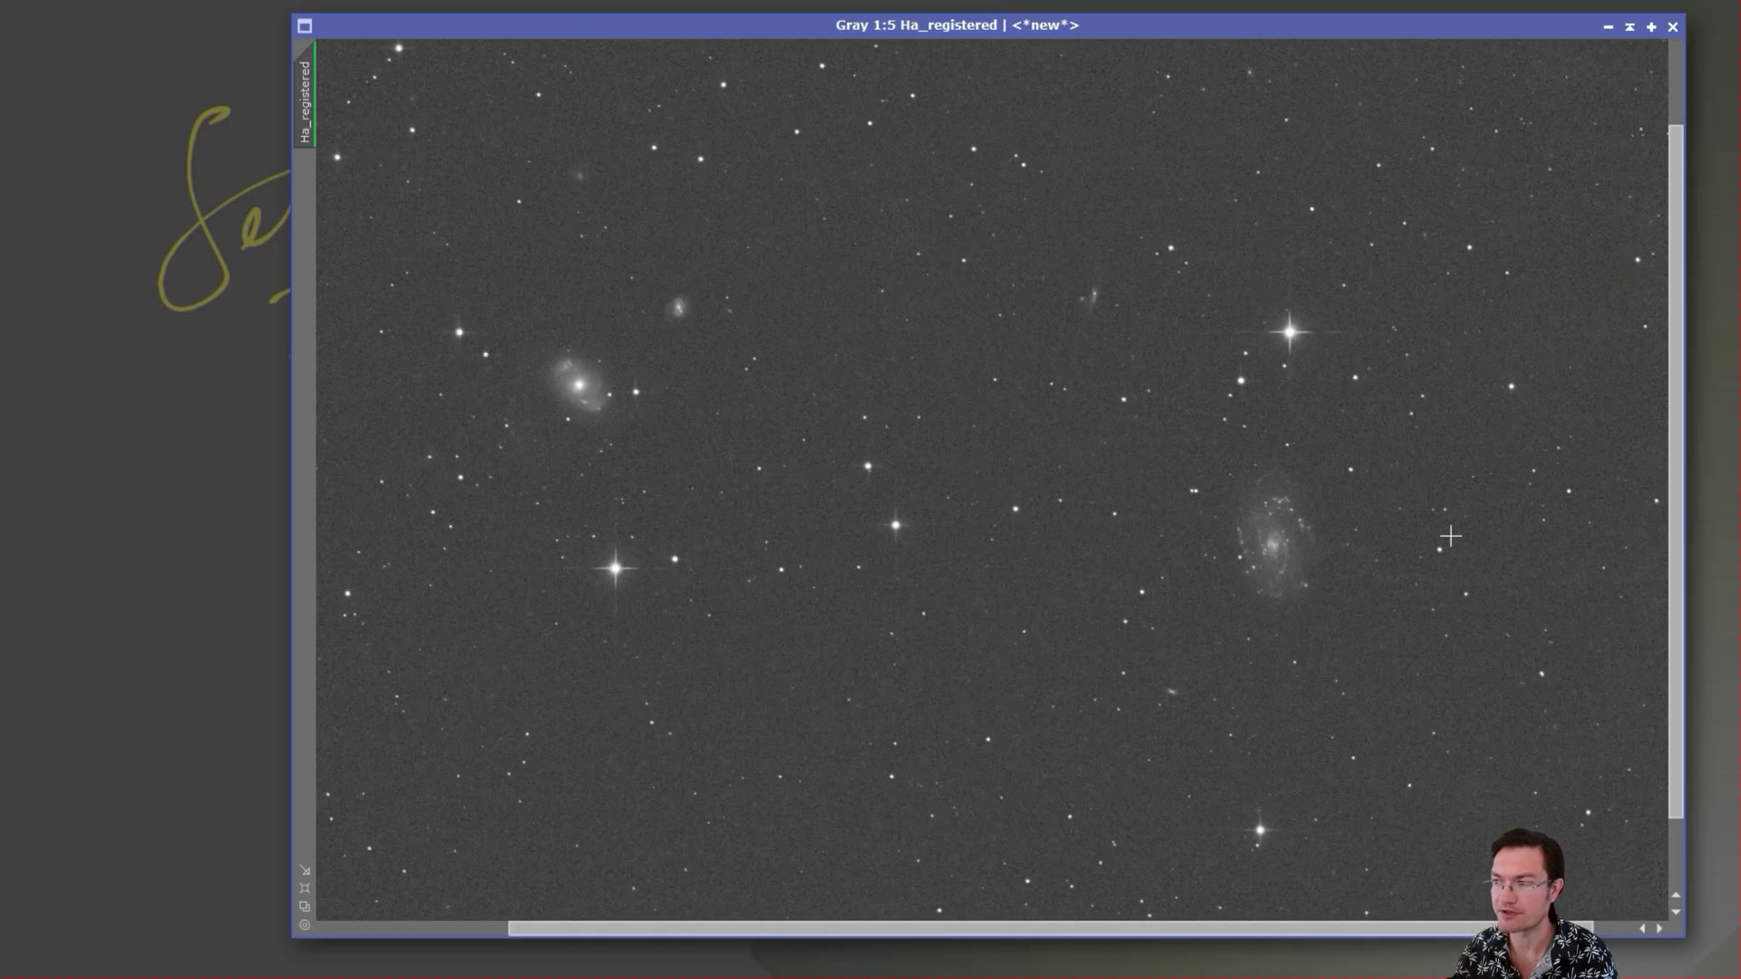
scroll(1294, 547, up, 2)
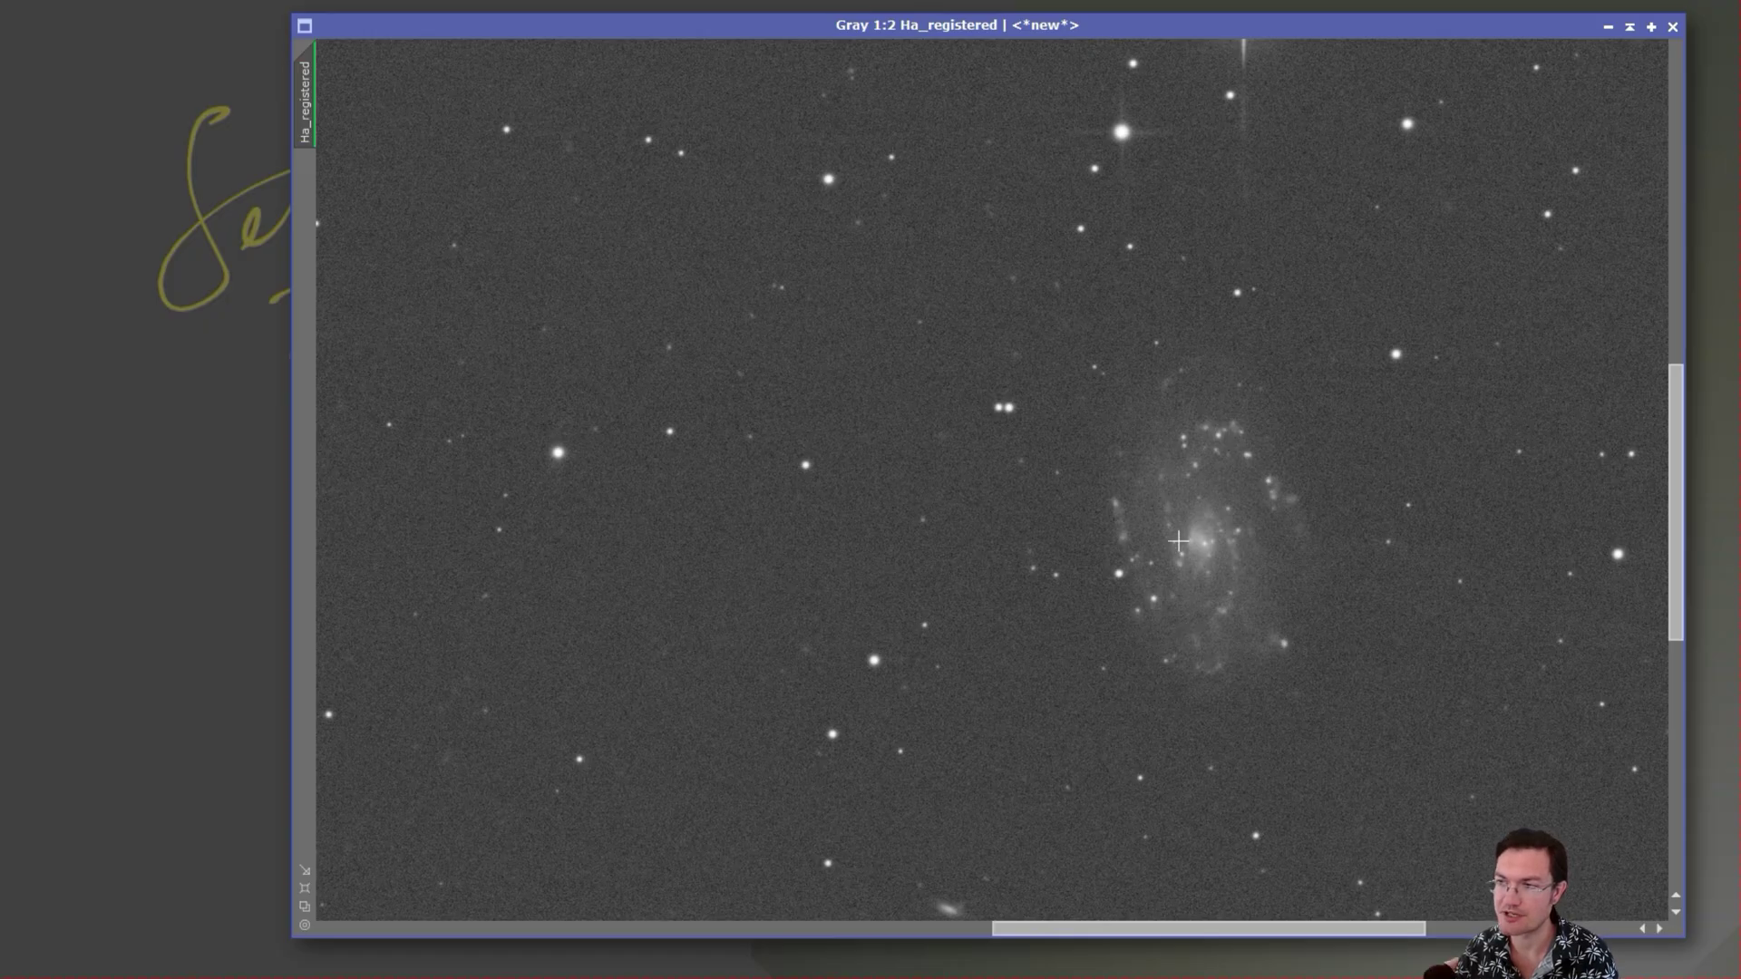
scroll(1178, 542, down, 1)
scroll(1173, 525, down, 2)
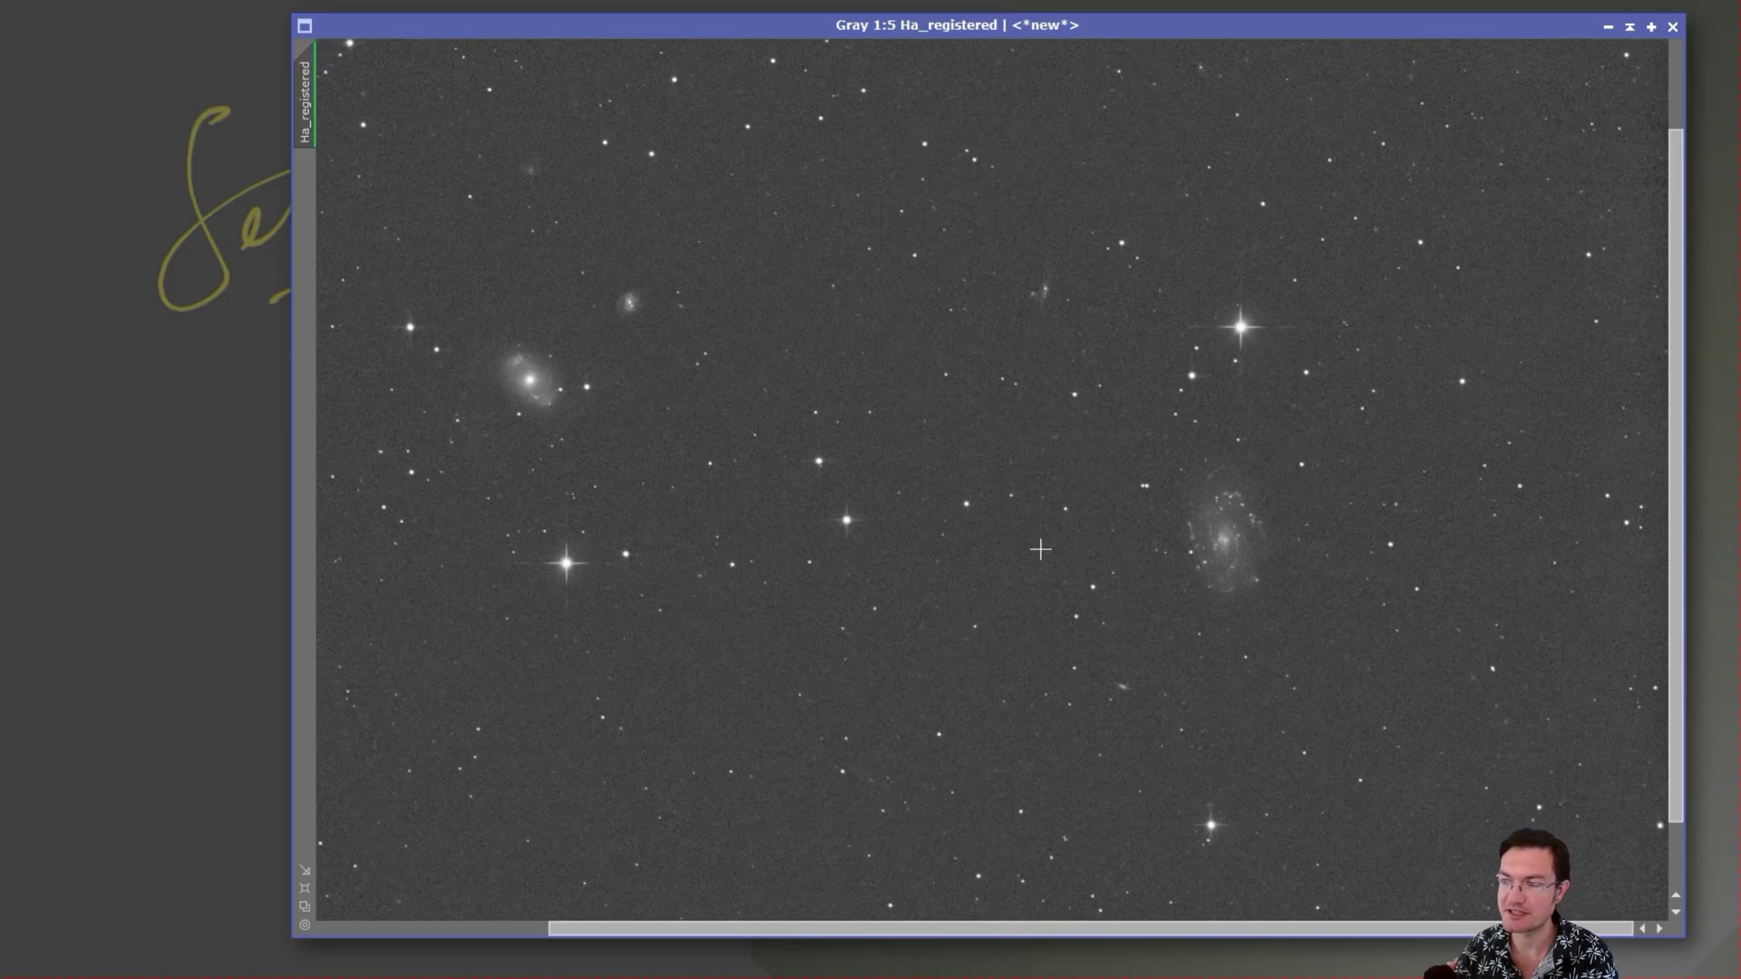
scroll(770, 536, down, 1)
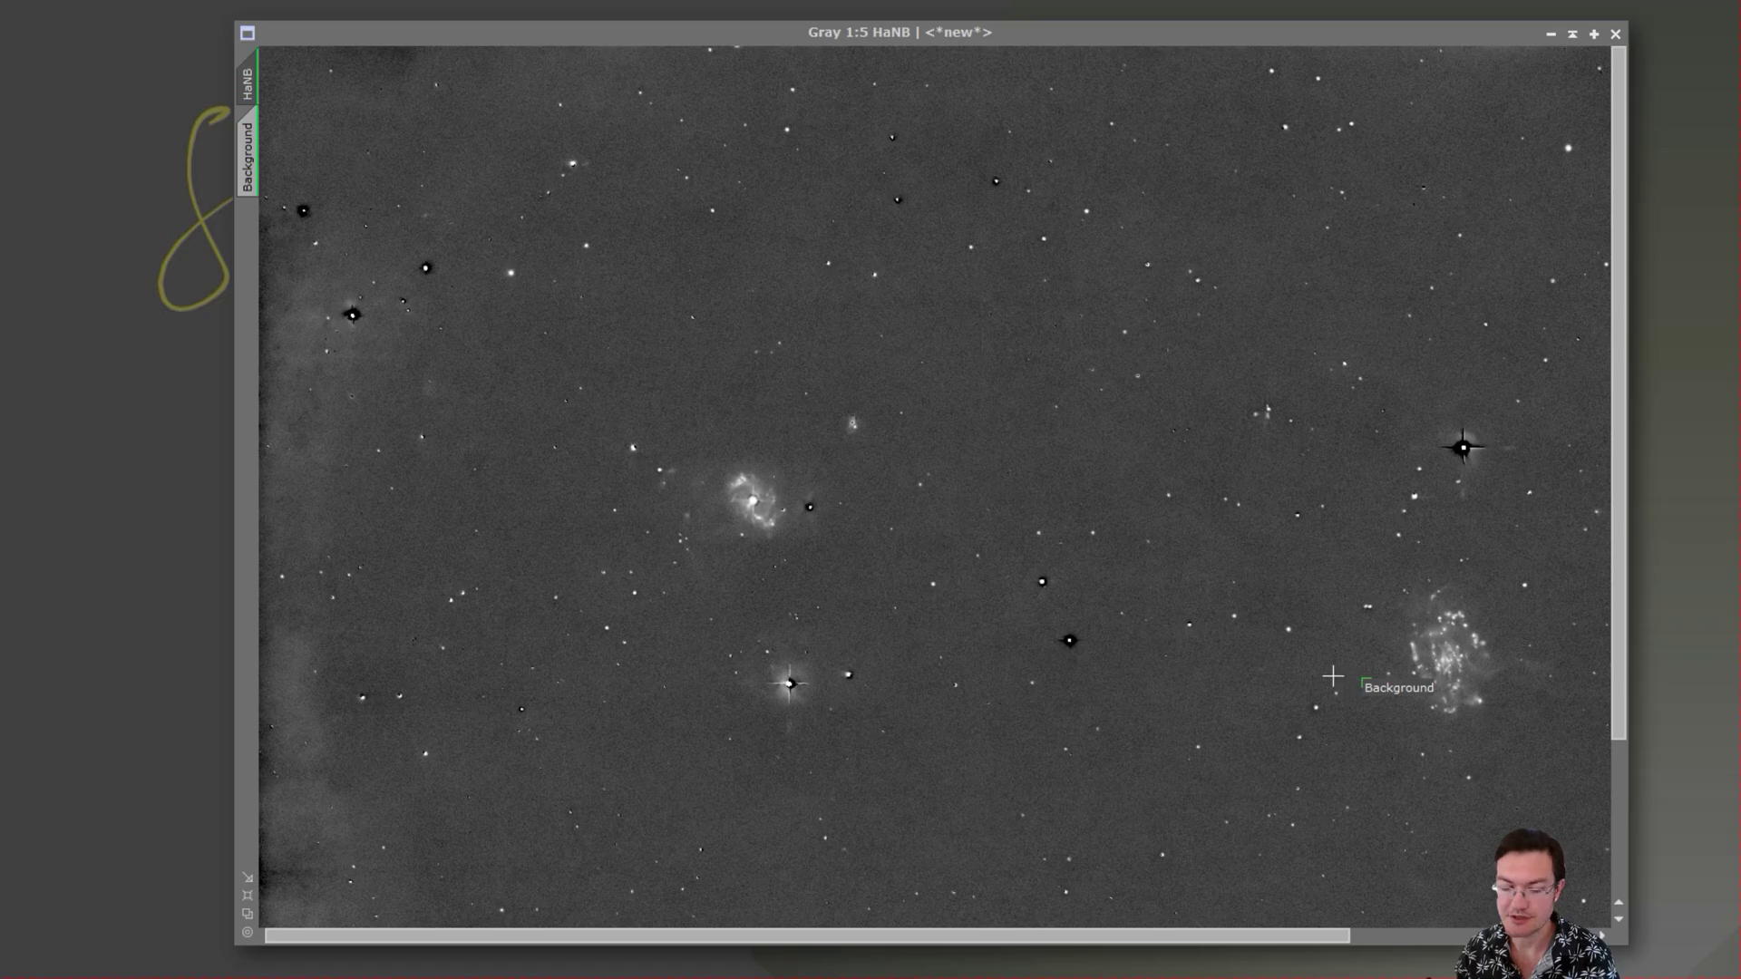
Pan and zoom in on the nebulous galaxy in HaNB, then zoom back out to 1:5.
drag(1305, 661, 1206, 570)
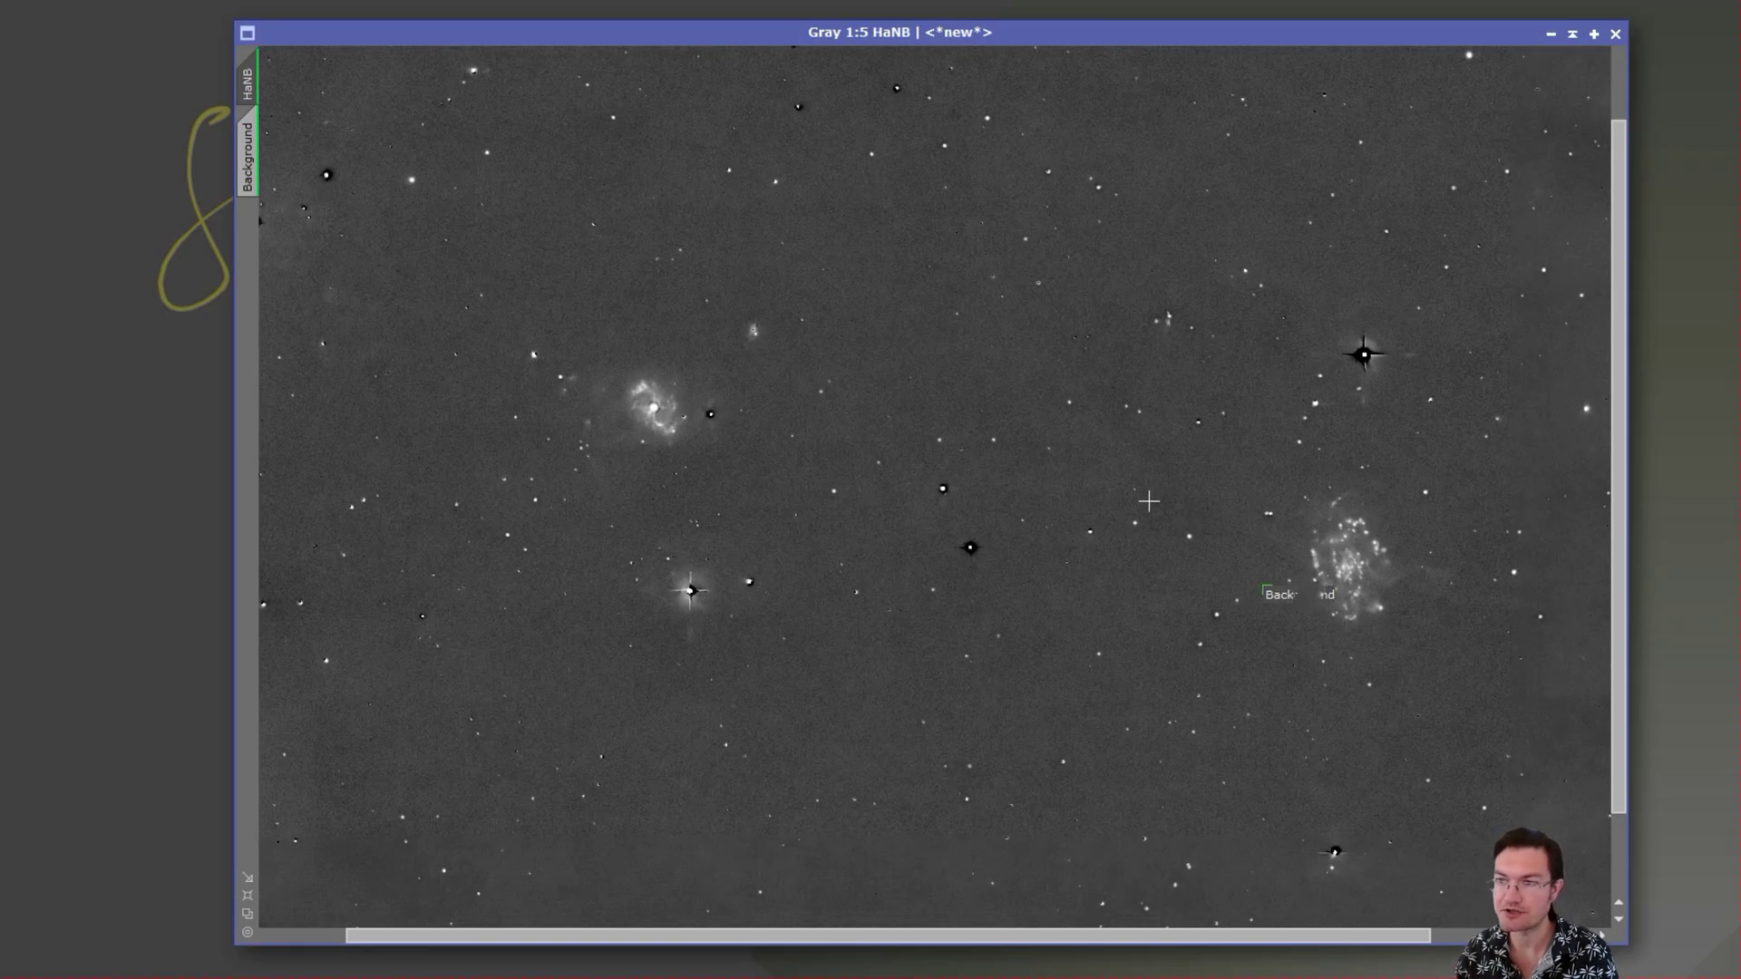
scroll(651, 407, up, 1)
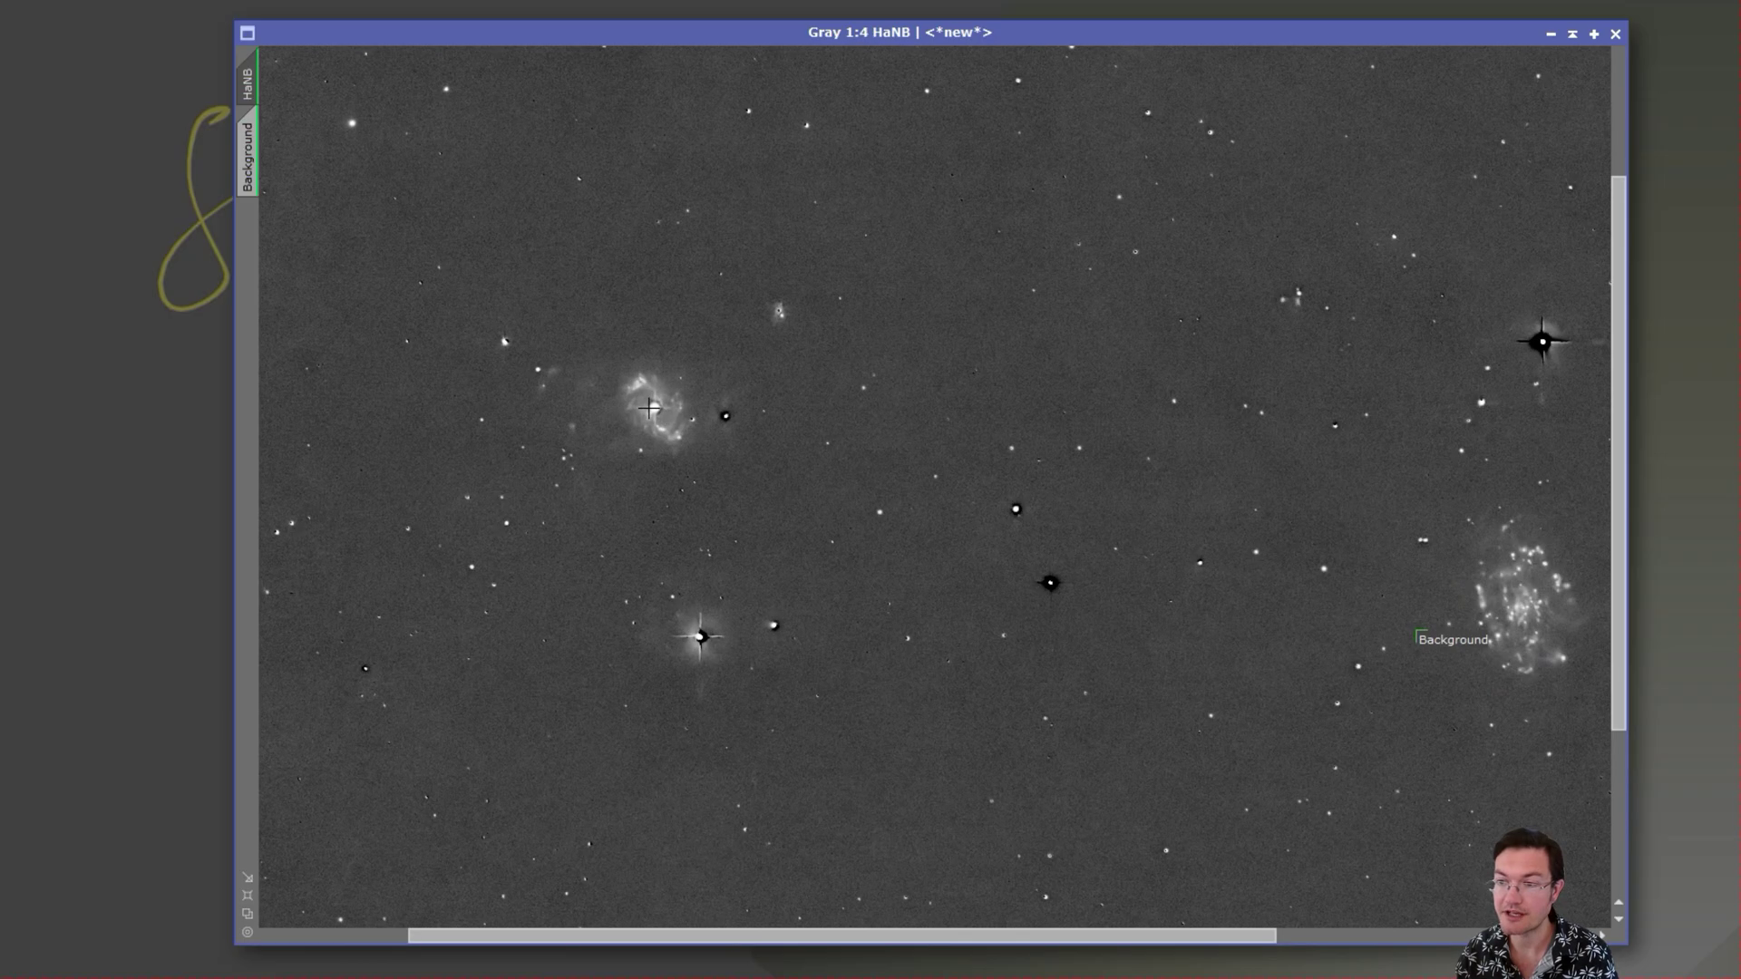
scroll(692, 505, up, 1)
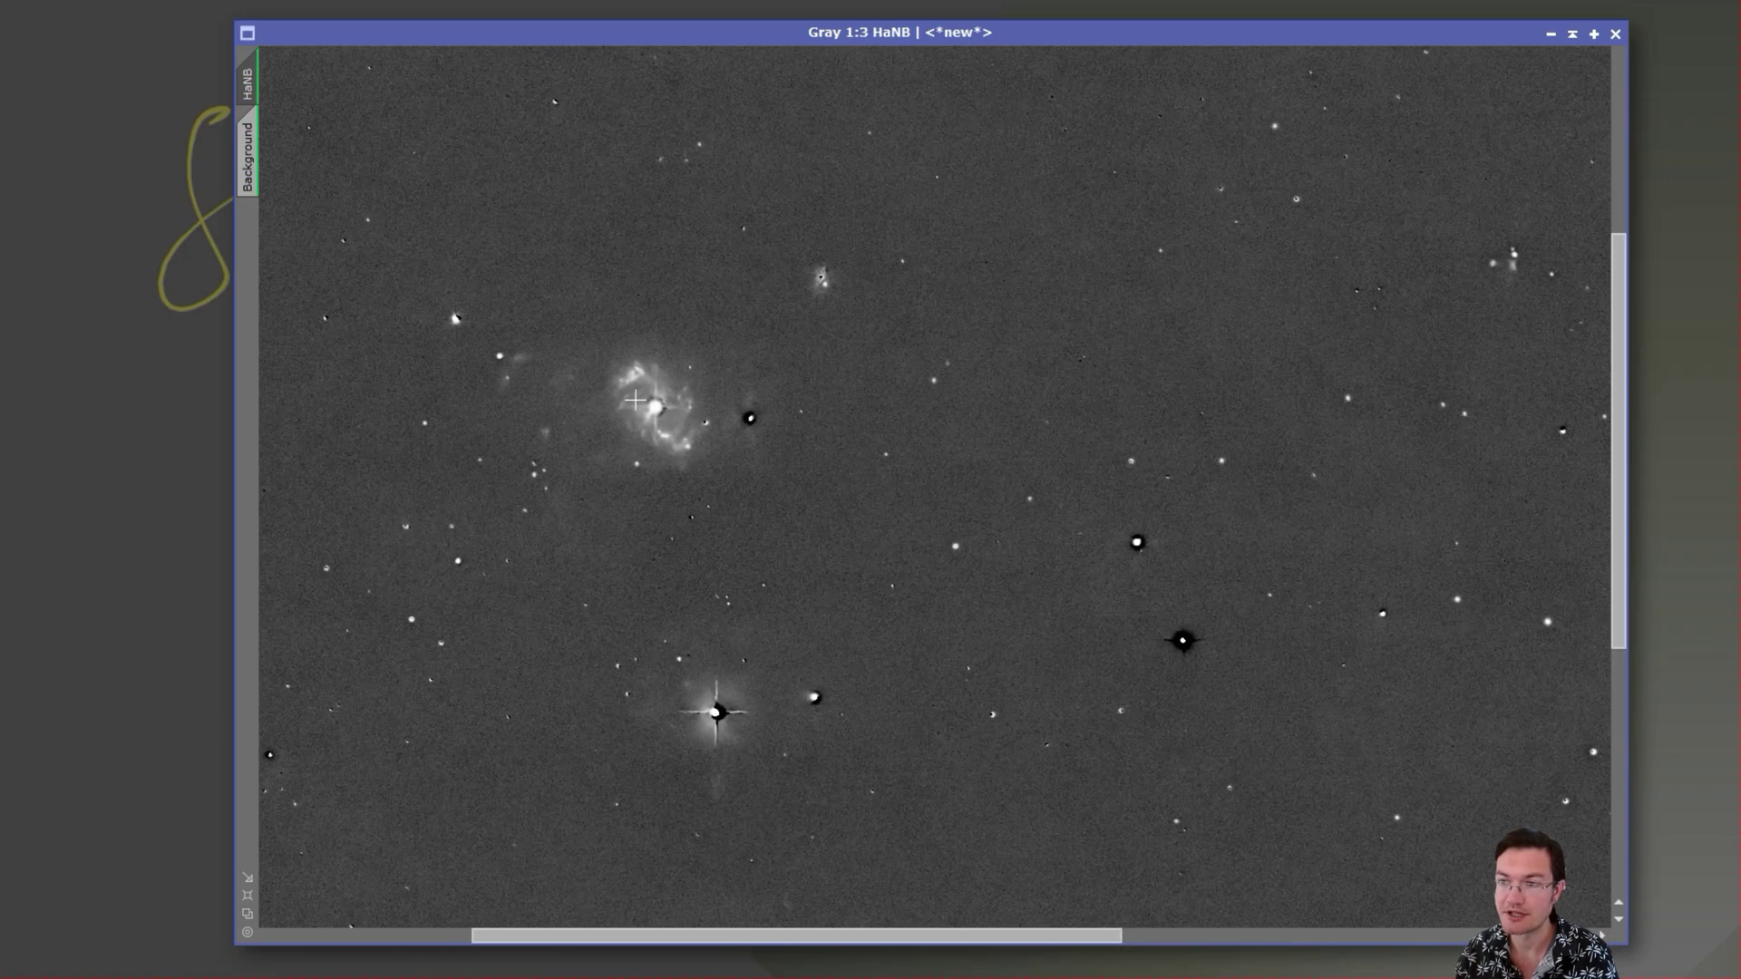
scroll(678, 497, up, 2)
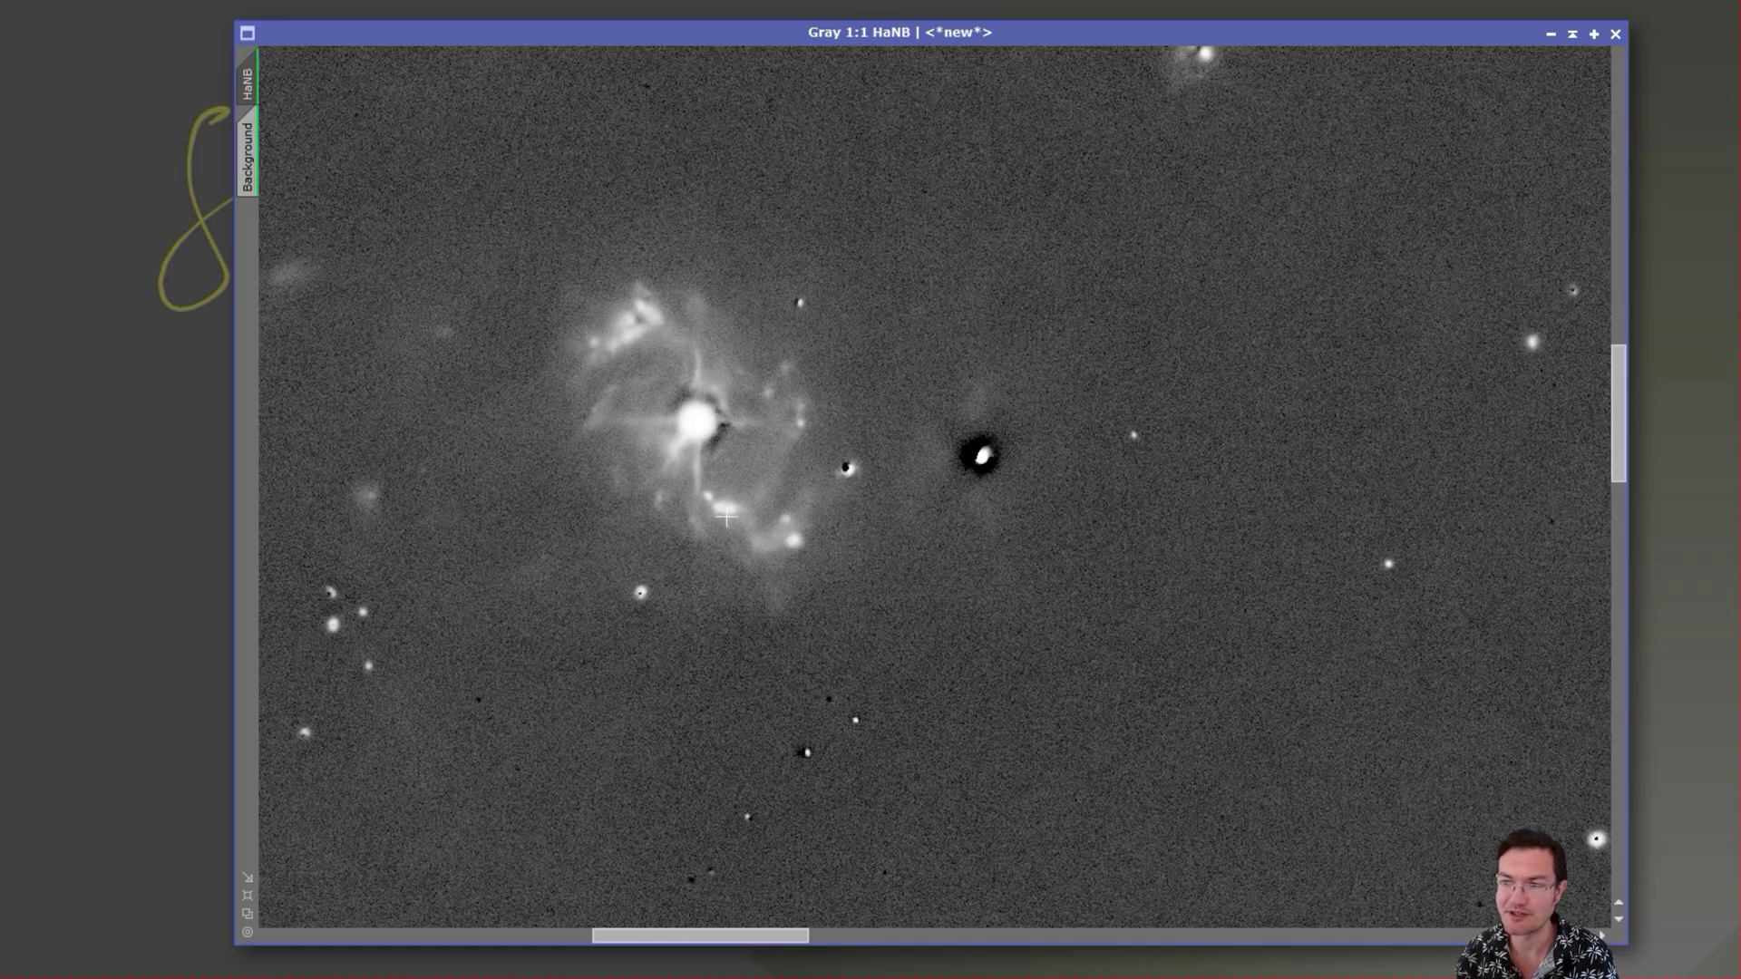
scroll(1158, 703, down, 4)
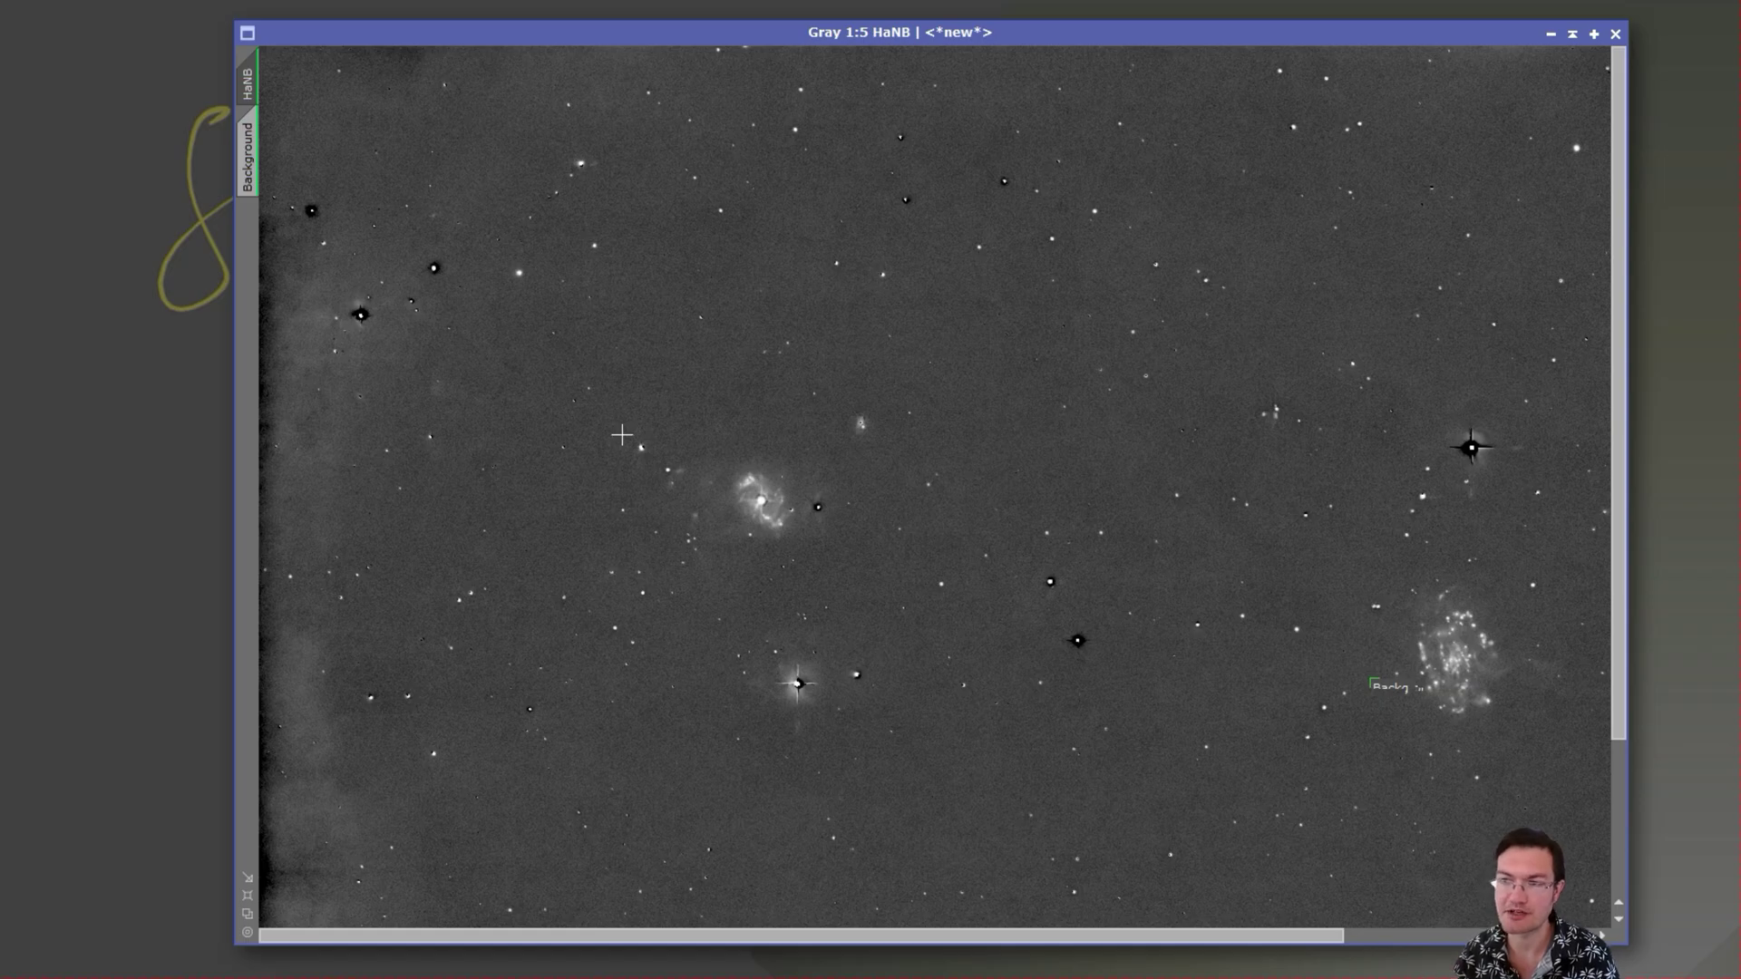
Remove the HaNB screen stretch and sample pixel values across the galaxy core and arms.
key(ctrl+F12)
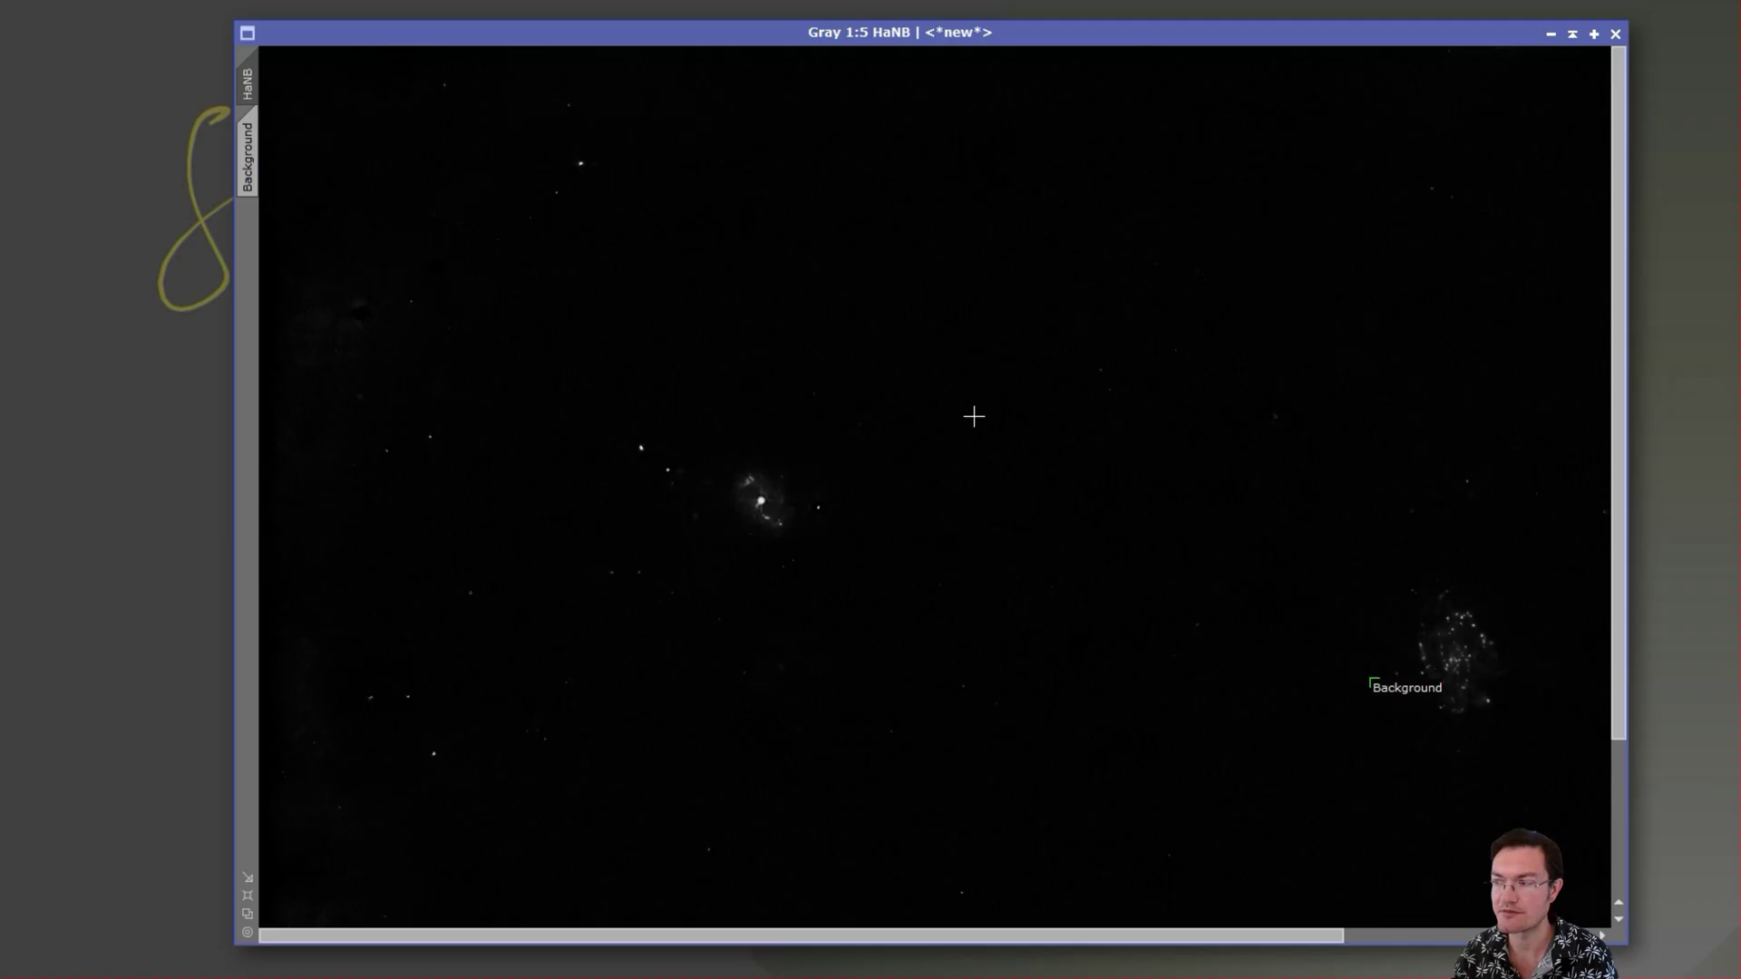
scroll(816, 481, up, 2)
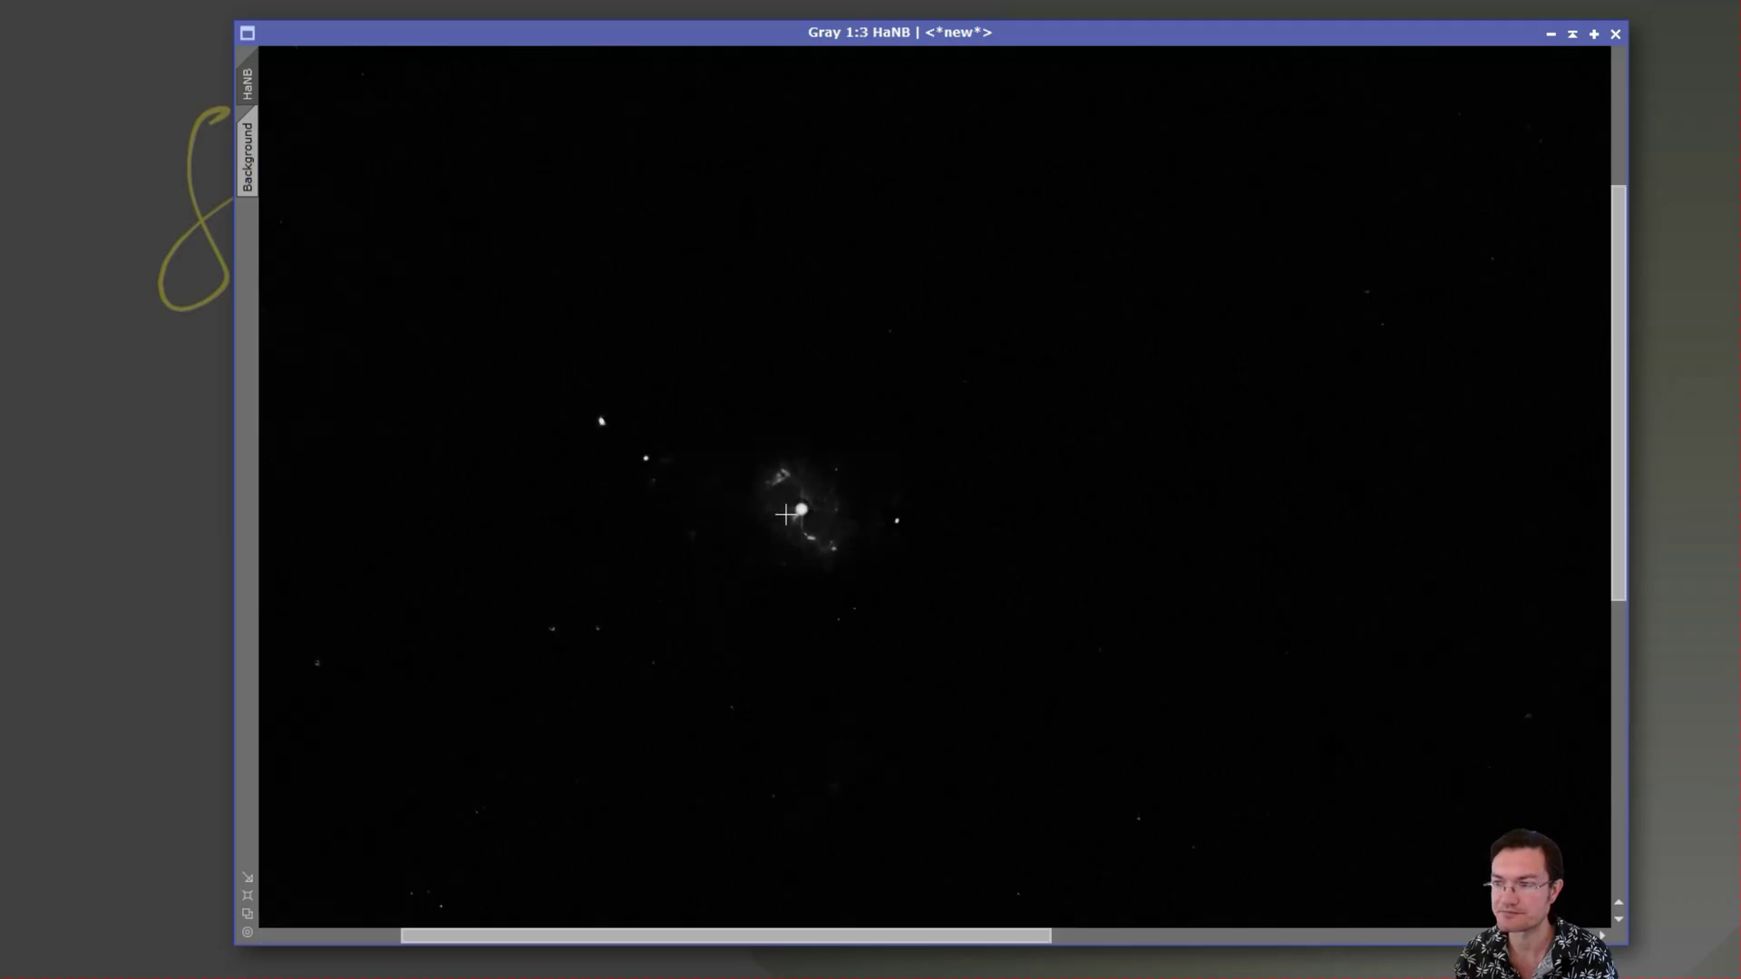
scroll(841, 532, up, 2)
scroll(626, 495, up, 1)
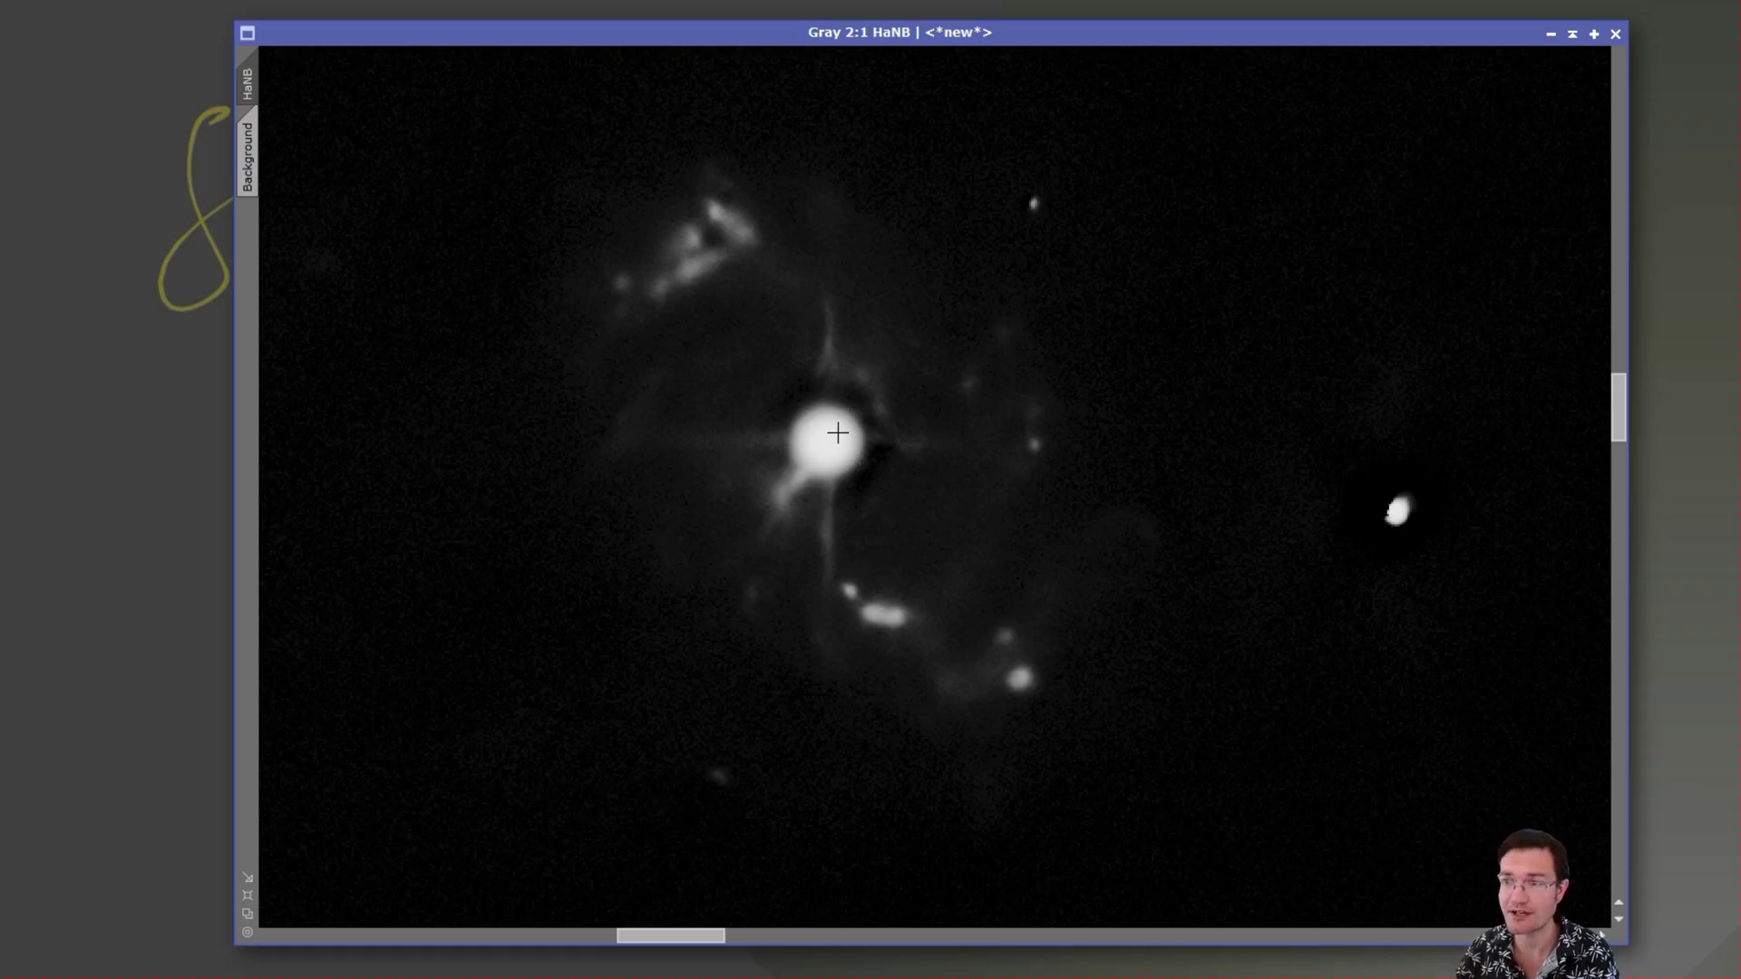
drag(828, 389, 852, 716)
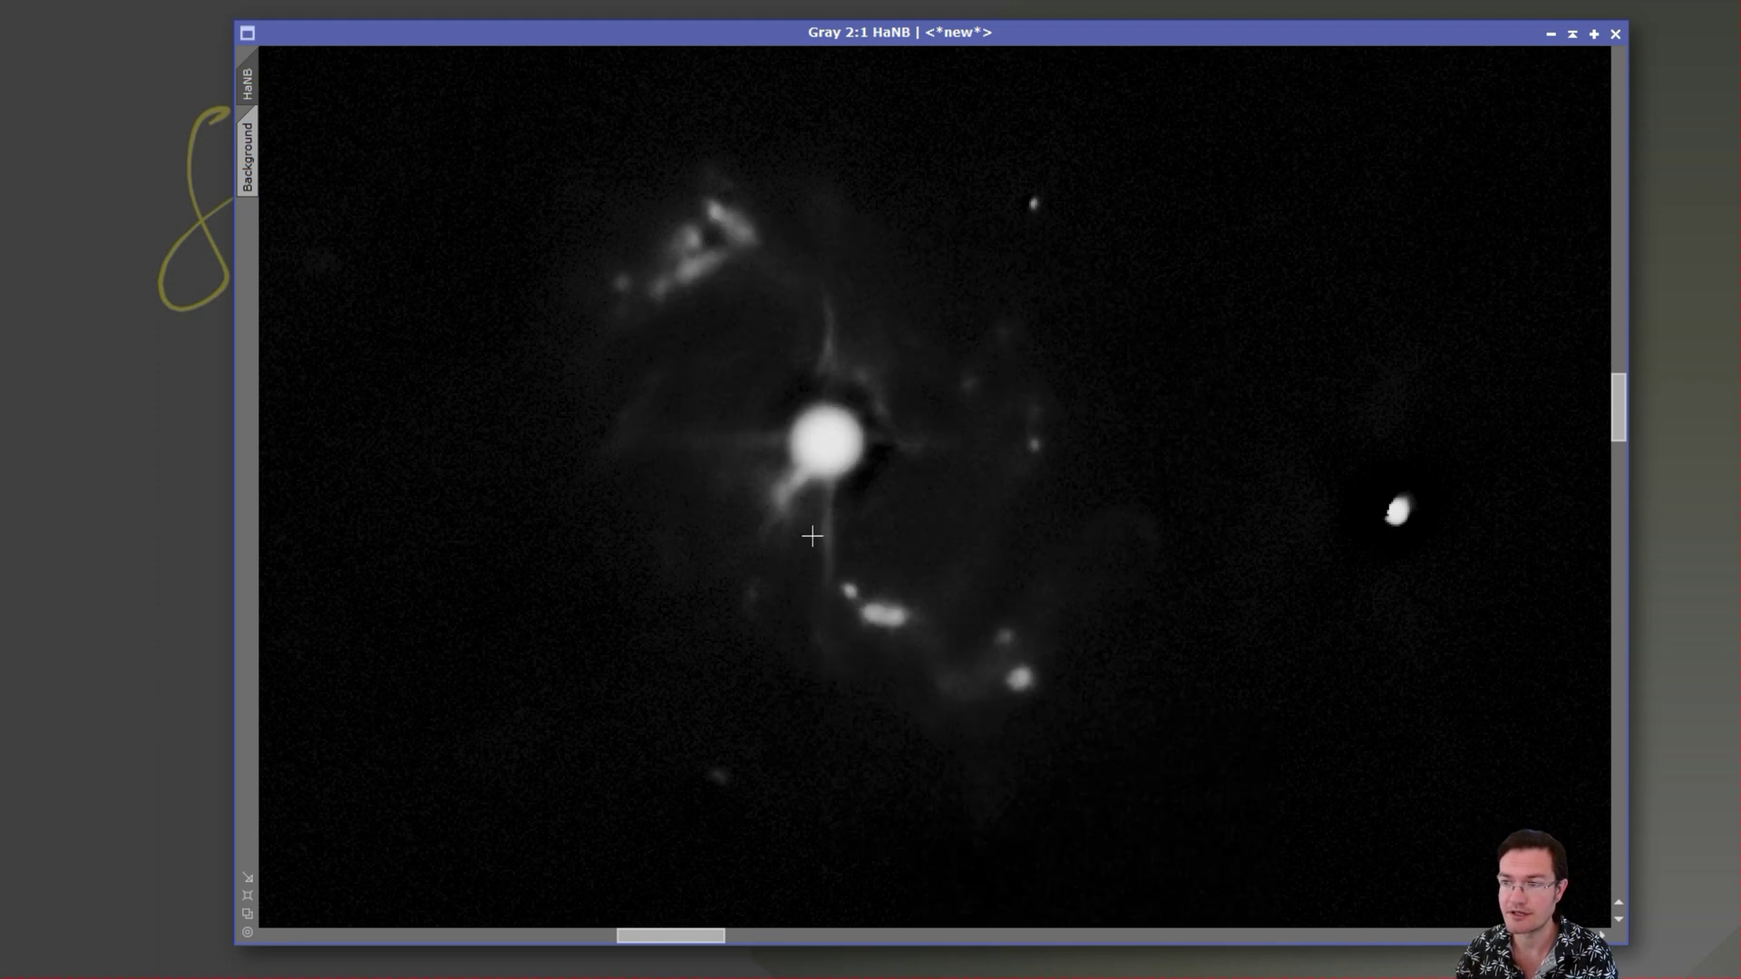
drag(822, 475, 952, 675)
drag(787, 496, 967, 617)
Zoom back out and bring the Image68 RGB window to the front.
scroll(1306, 634, down, 2)
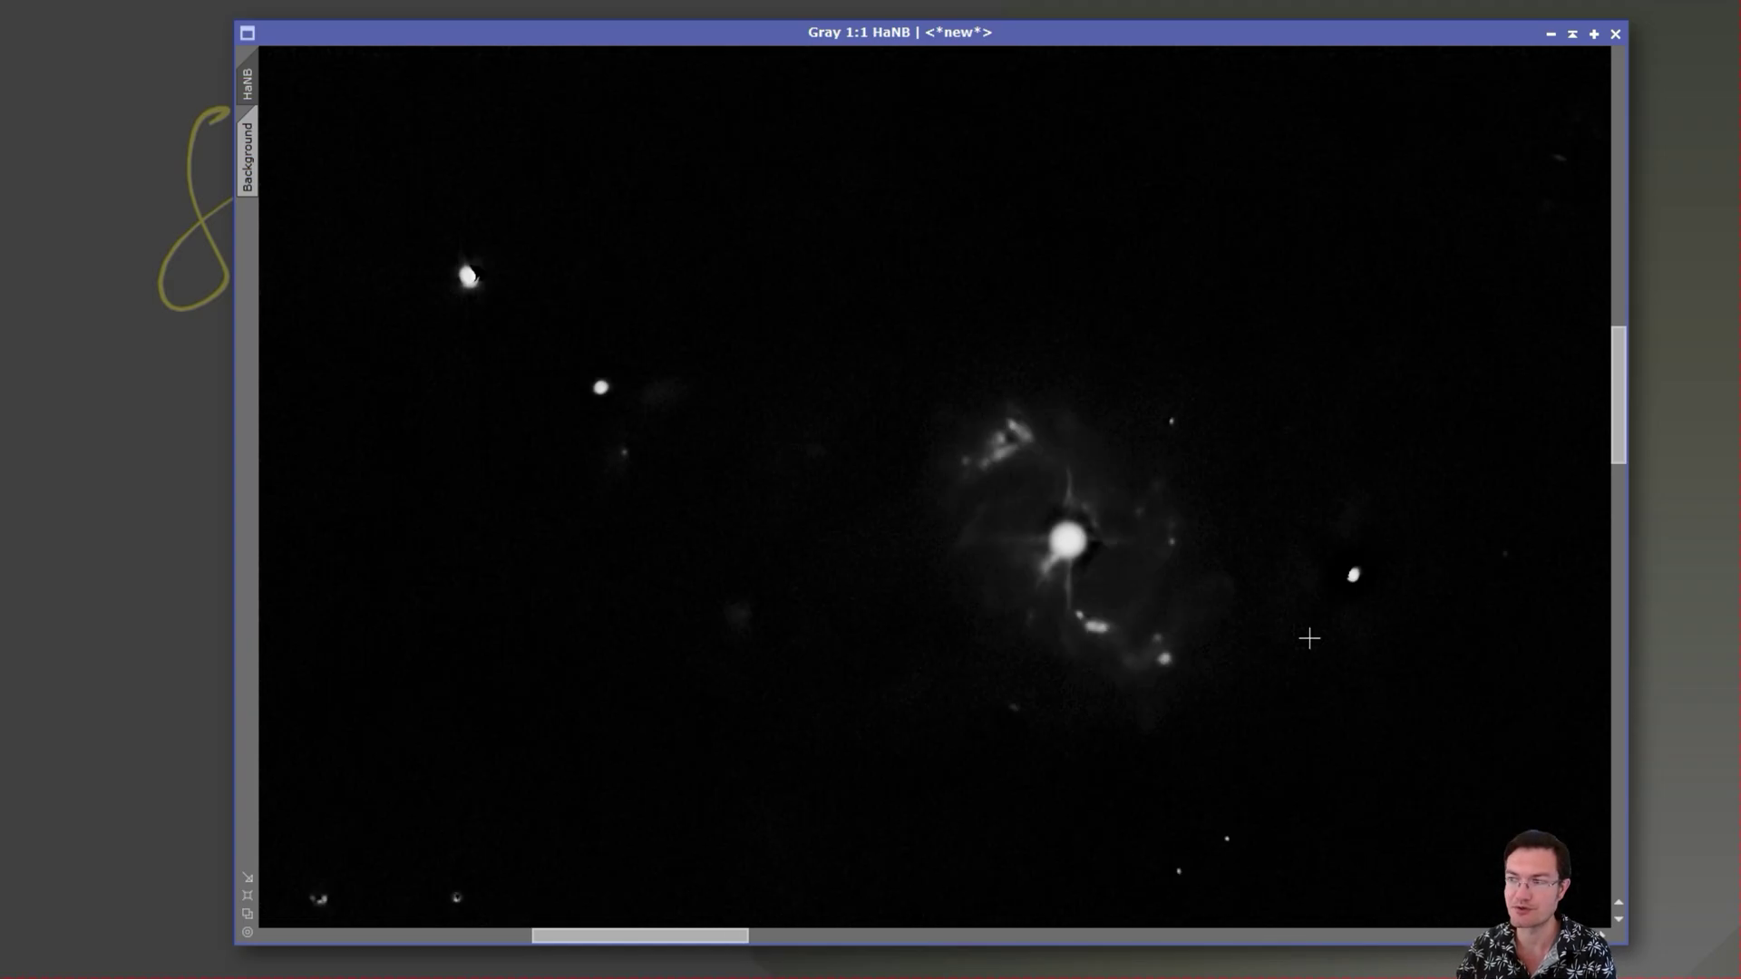
scroll(997, 726, down, 2)
drag(816, 936, 1221, 847)
drag(1619, 567, 1605, 744)
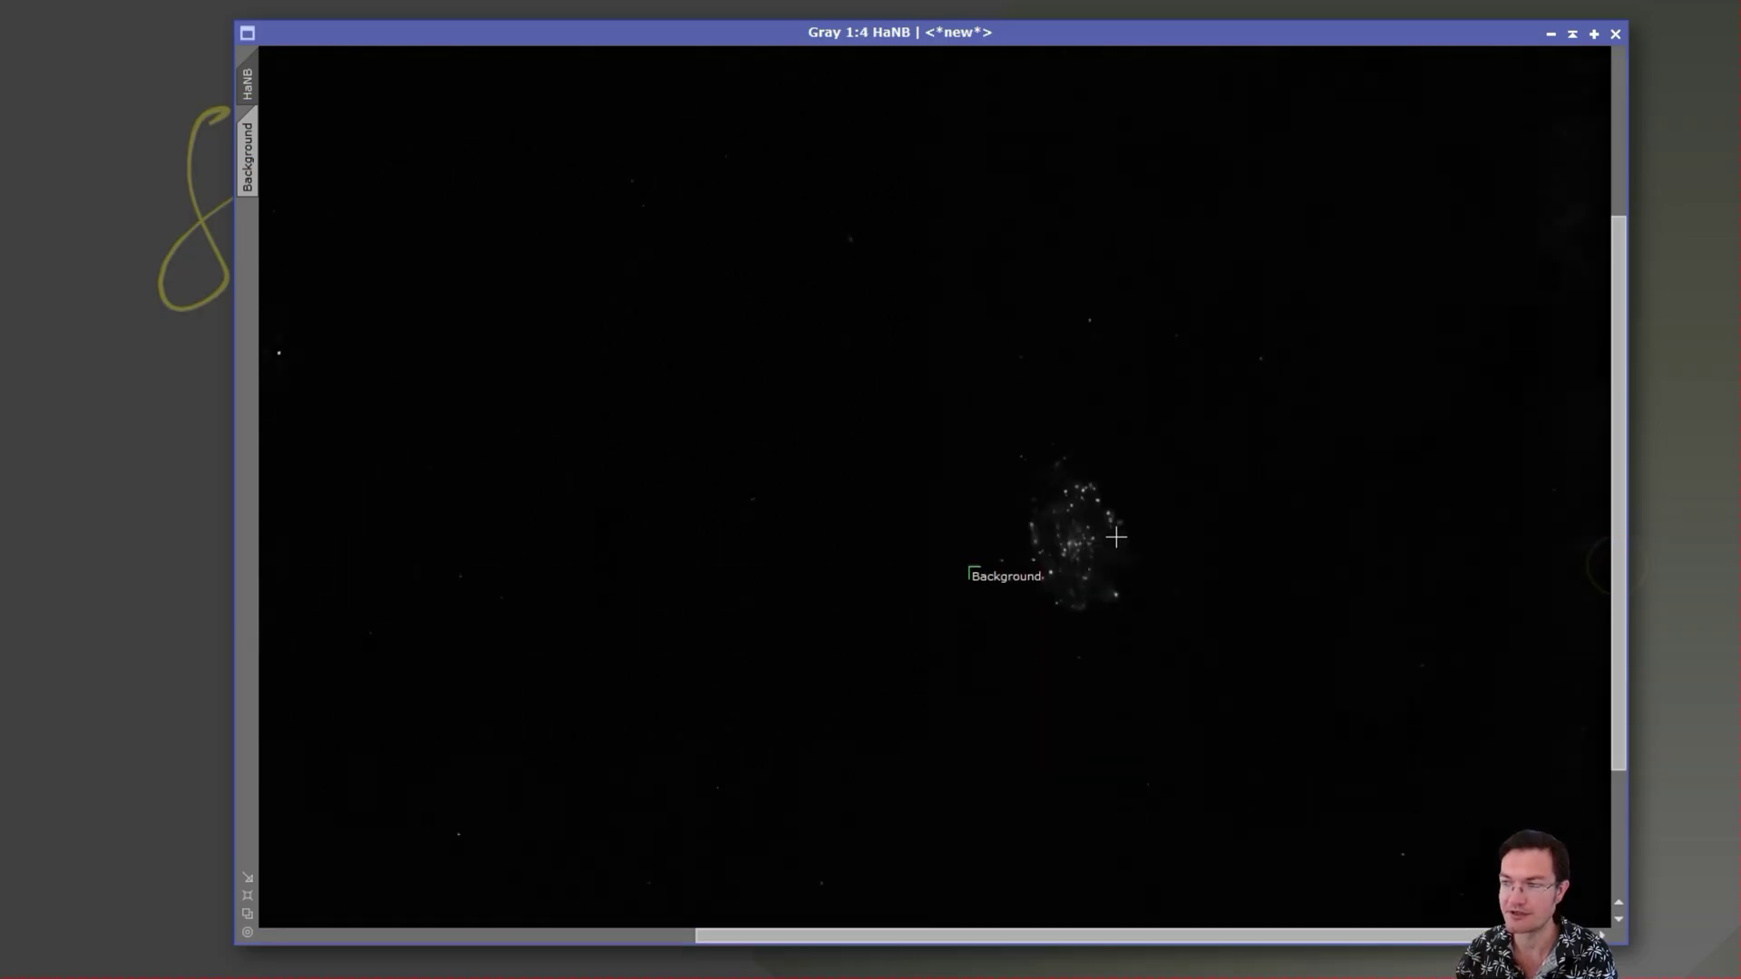
scroll(1115, 542, up, 1)
scroll(1101, 558, up, 1)
scroll(1092, 575, up, 1)
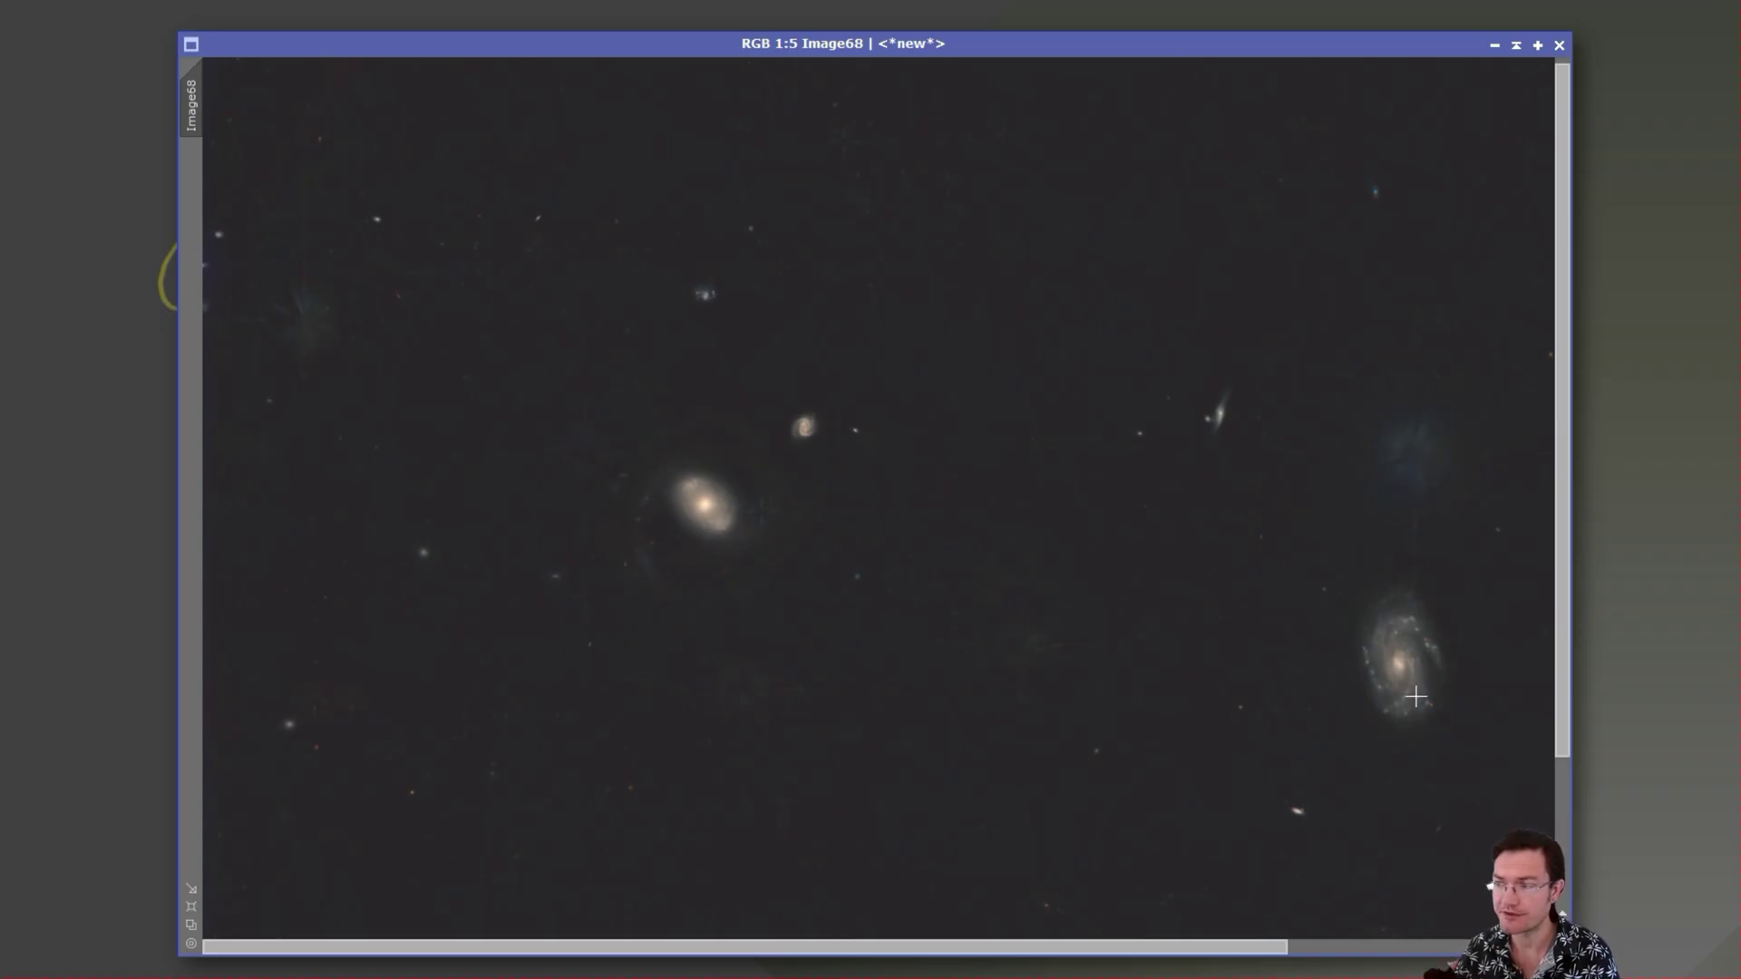
Zoom and pan around the Image68 galaxies, then switch to the HaRGB window for comparison.
drag(1212, 958, 1266, 958)
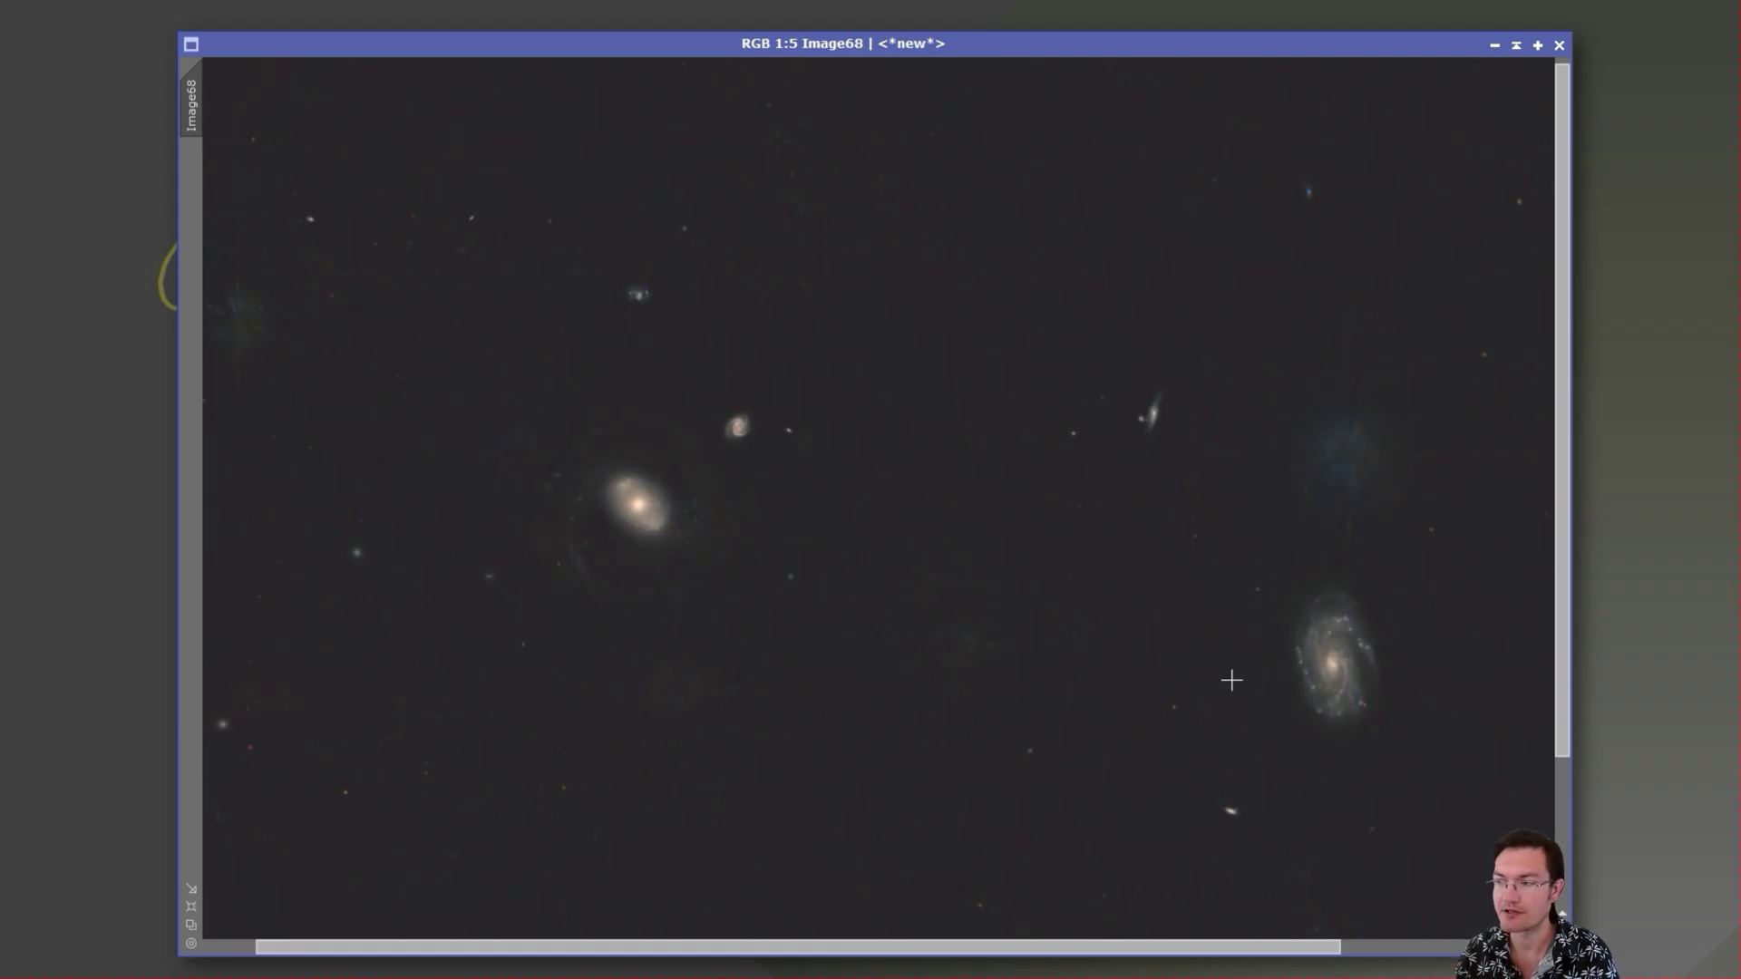
scroll(1288, 689, up, 2)
scroll(1424, 712, up, 1)
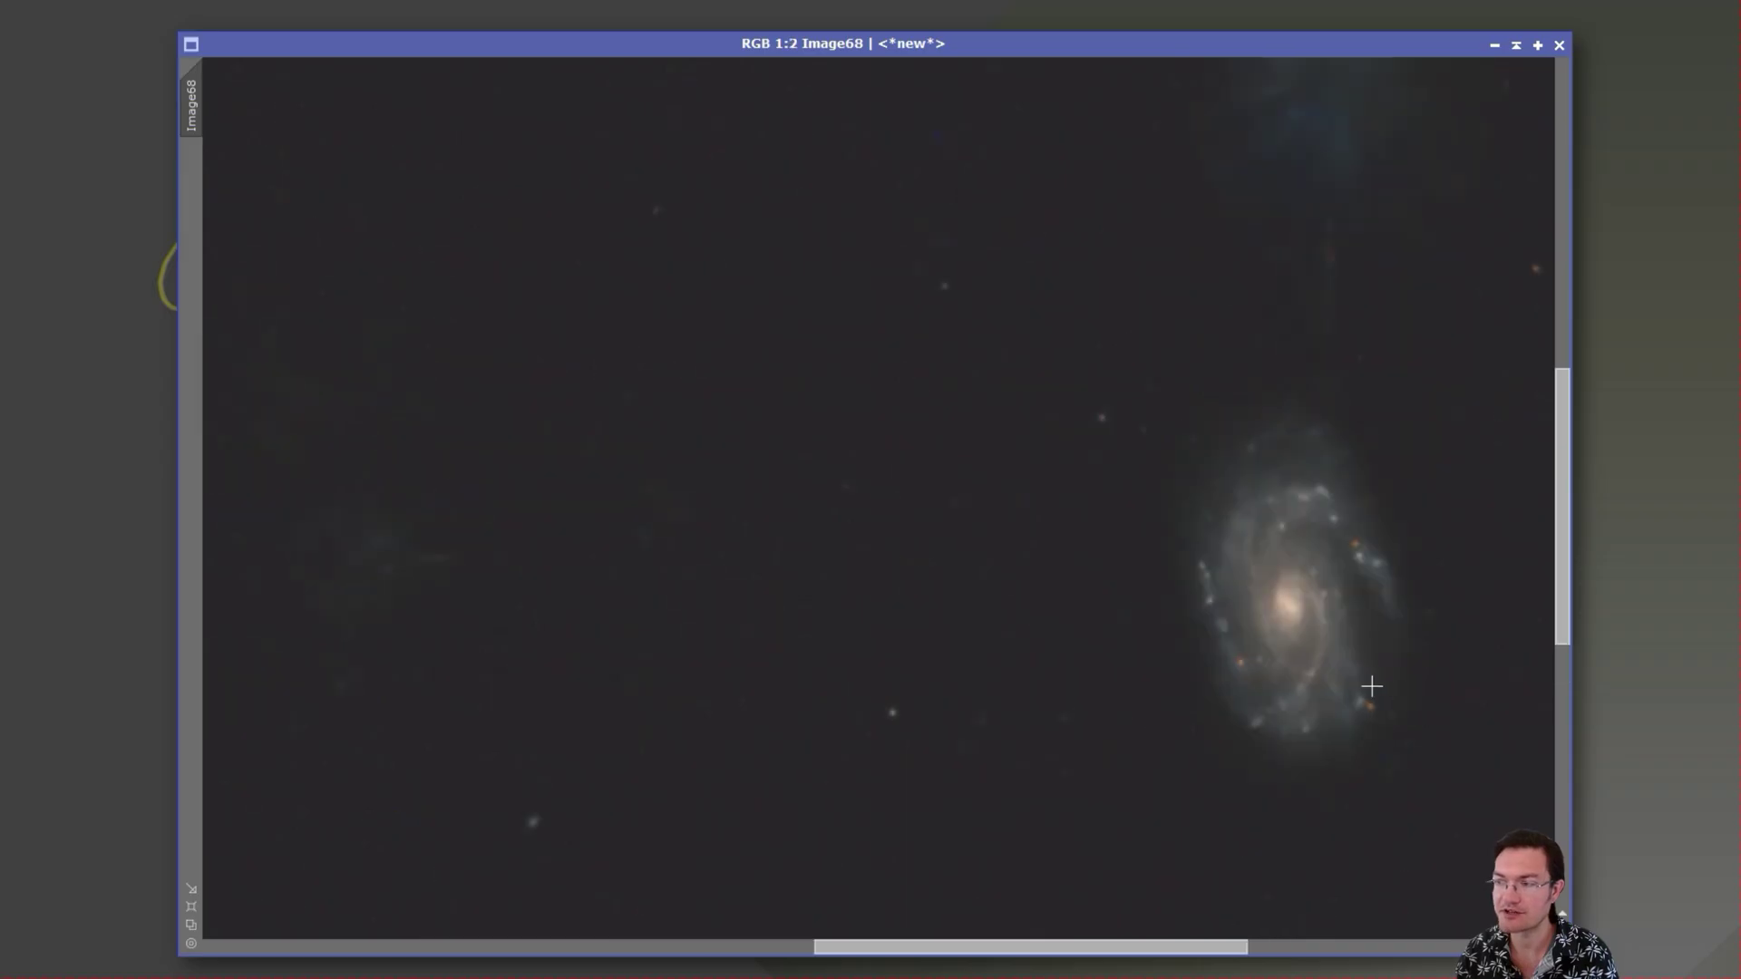
scroll(1371, 687, up, 1)
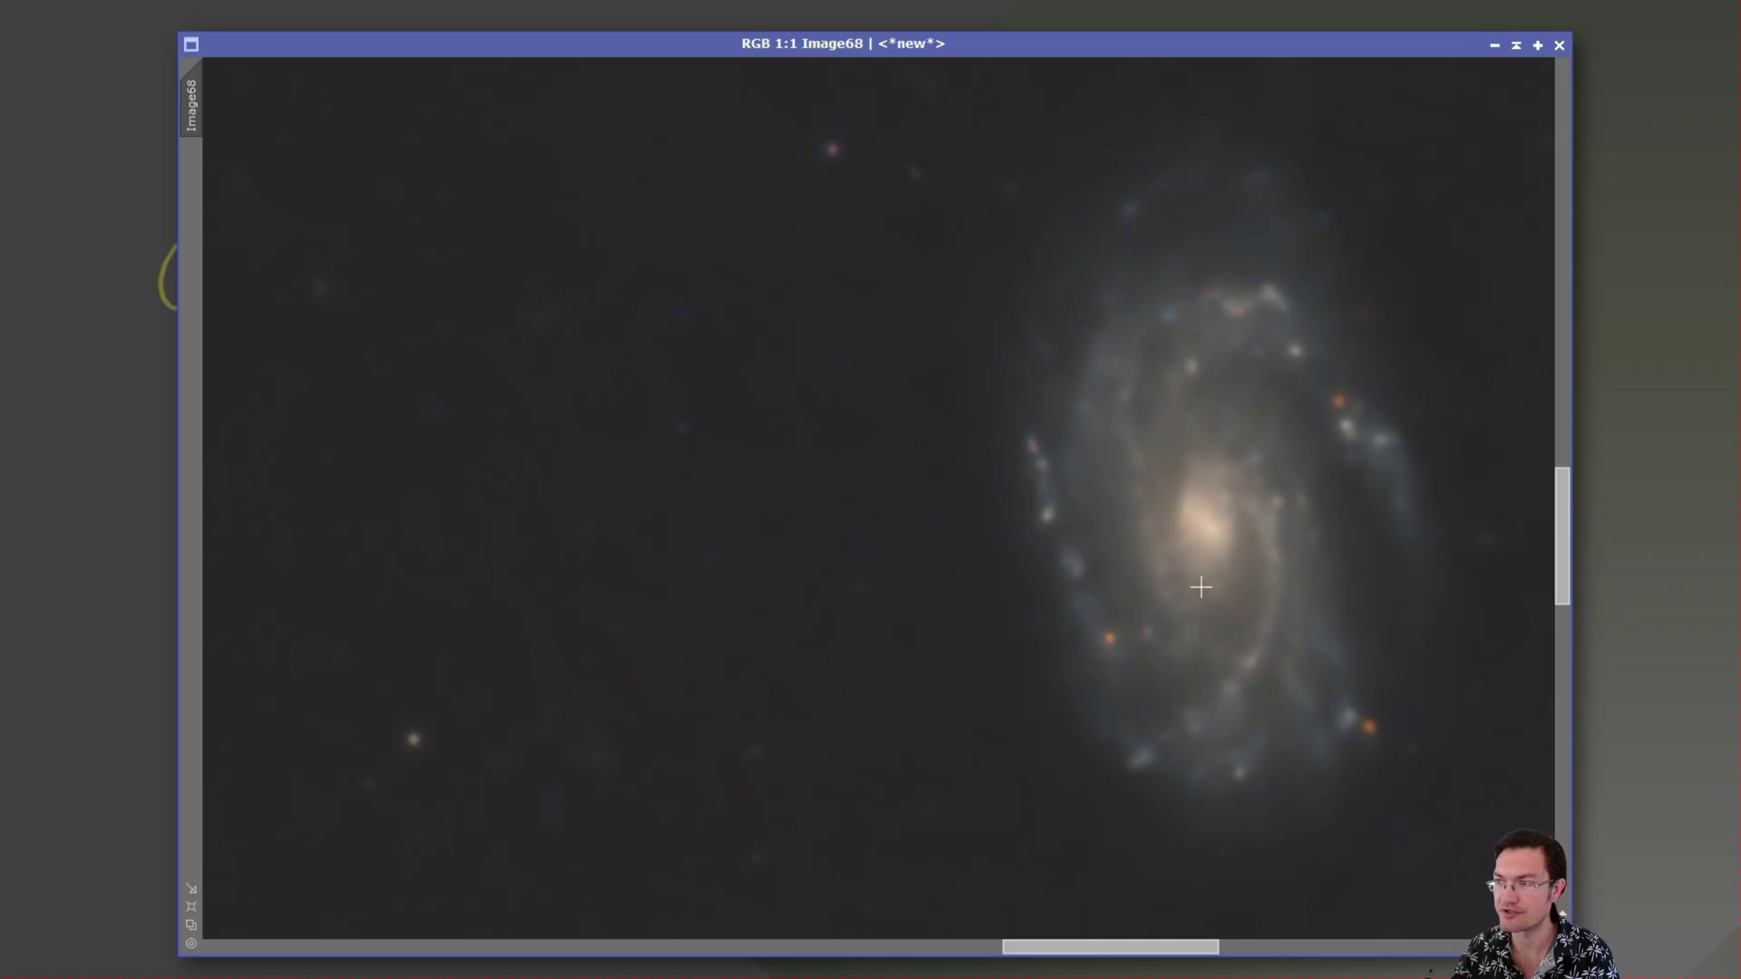
scroll(1201, 588, down, 1)
scroll(1201, 587, down, 2)
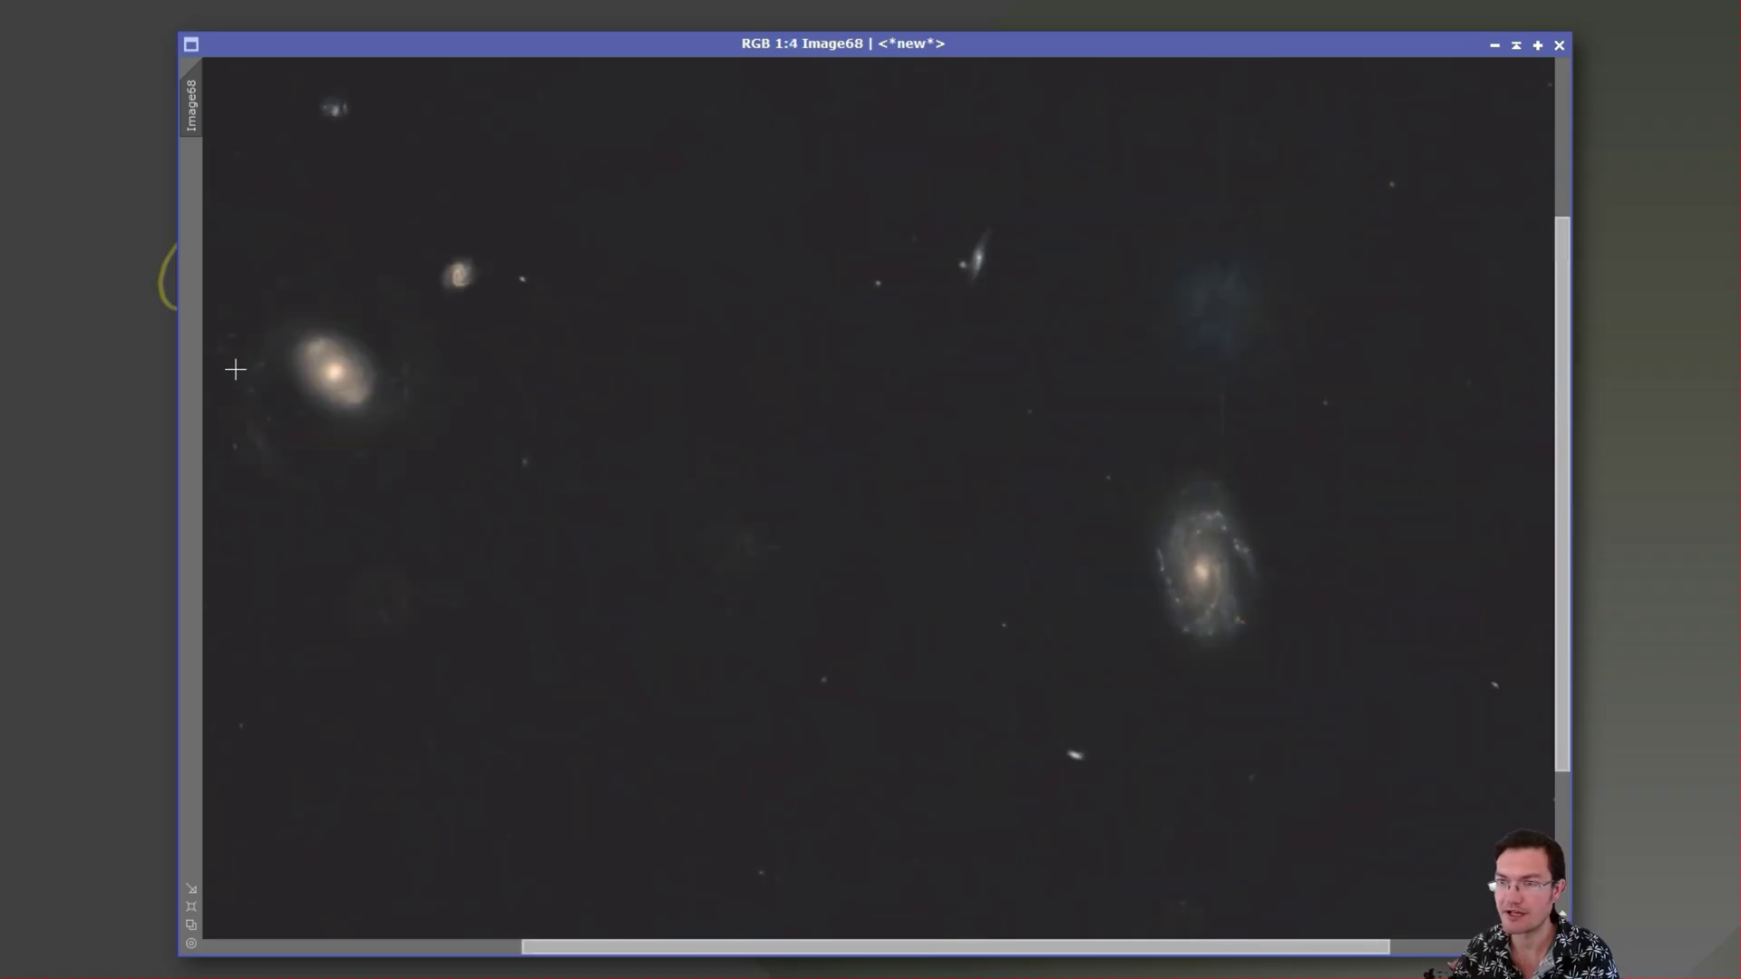
scroll(245, 366, up, 2)
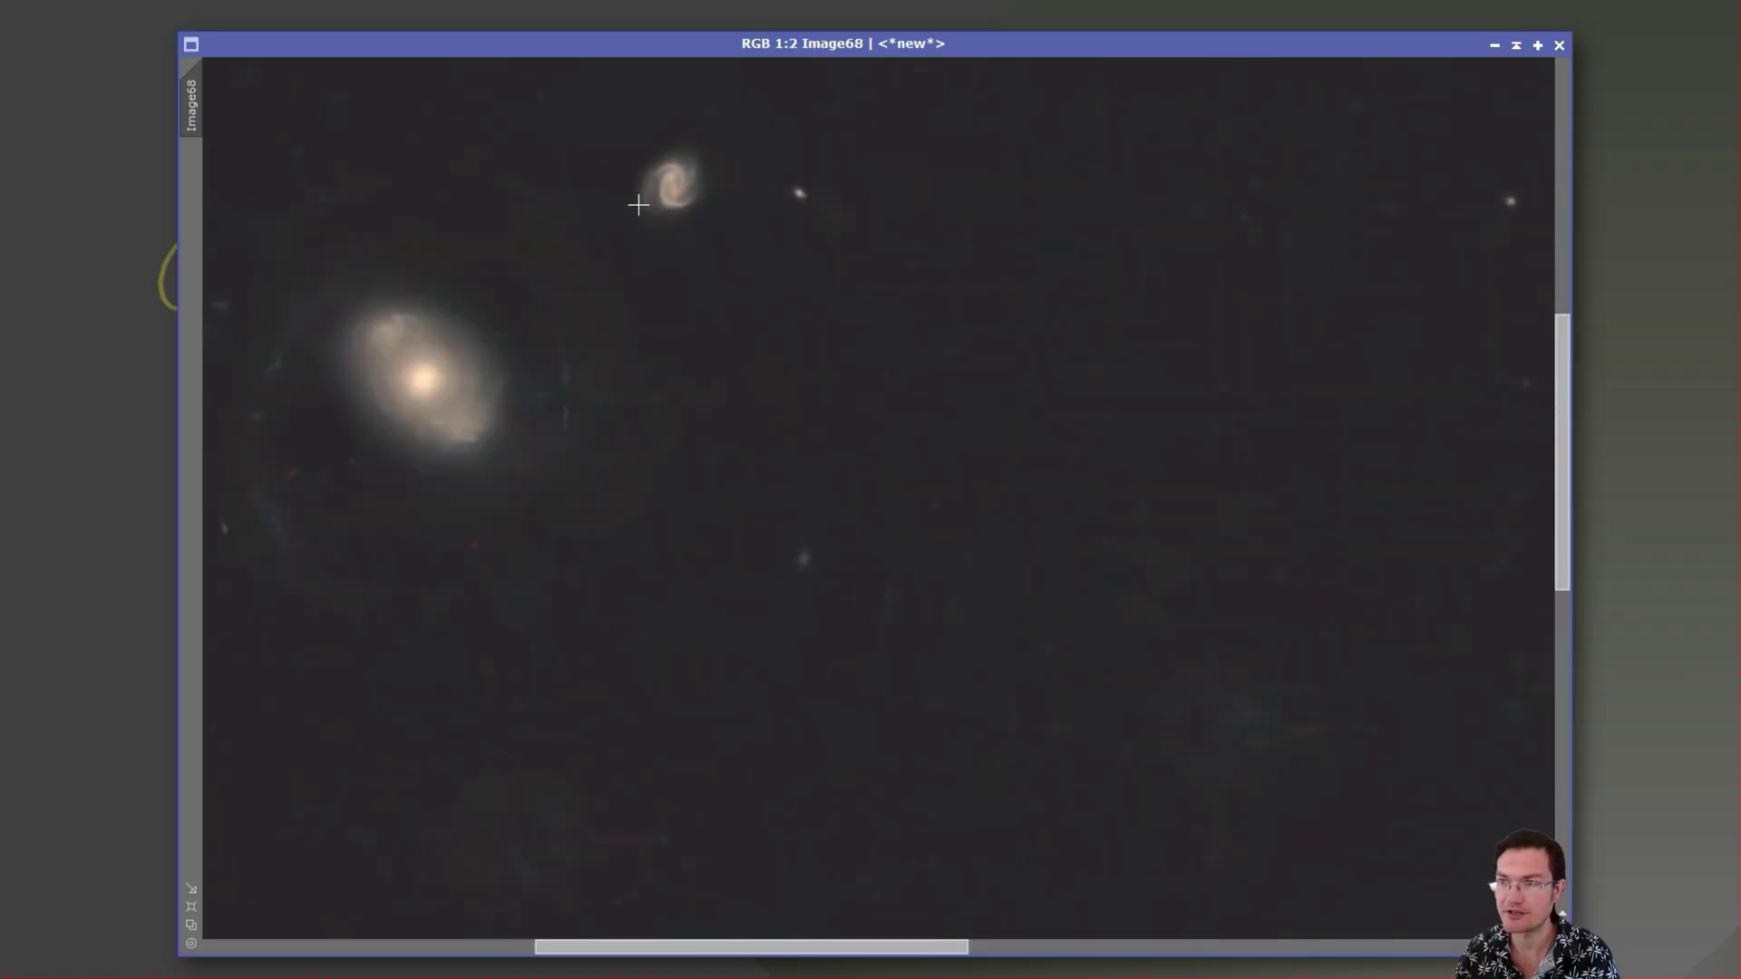
scroll(567, 652, down, 1)
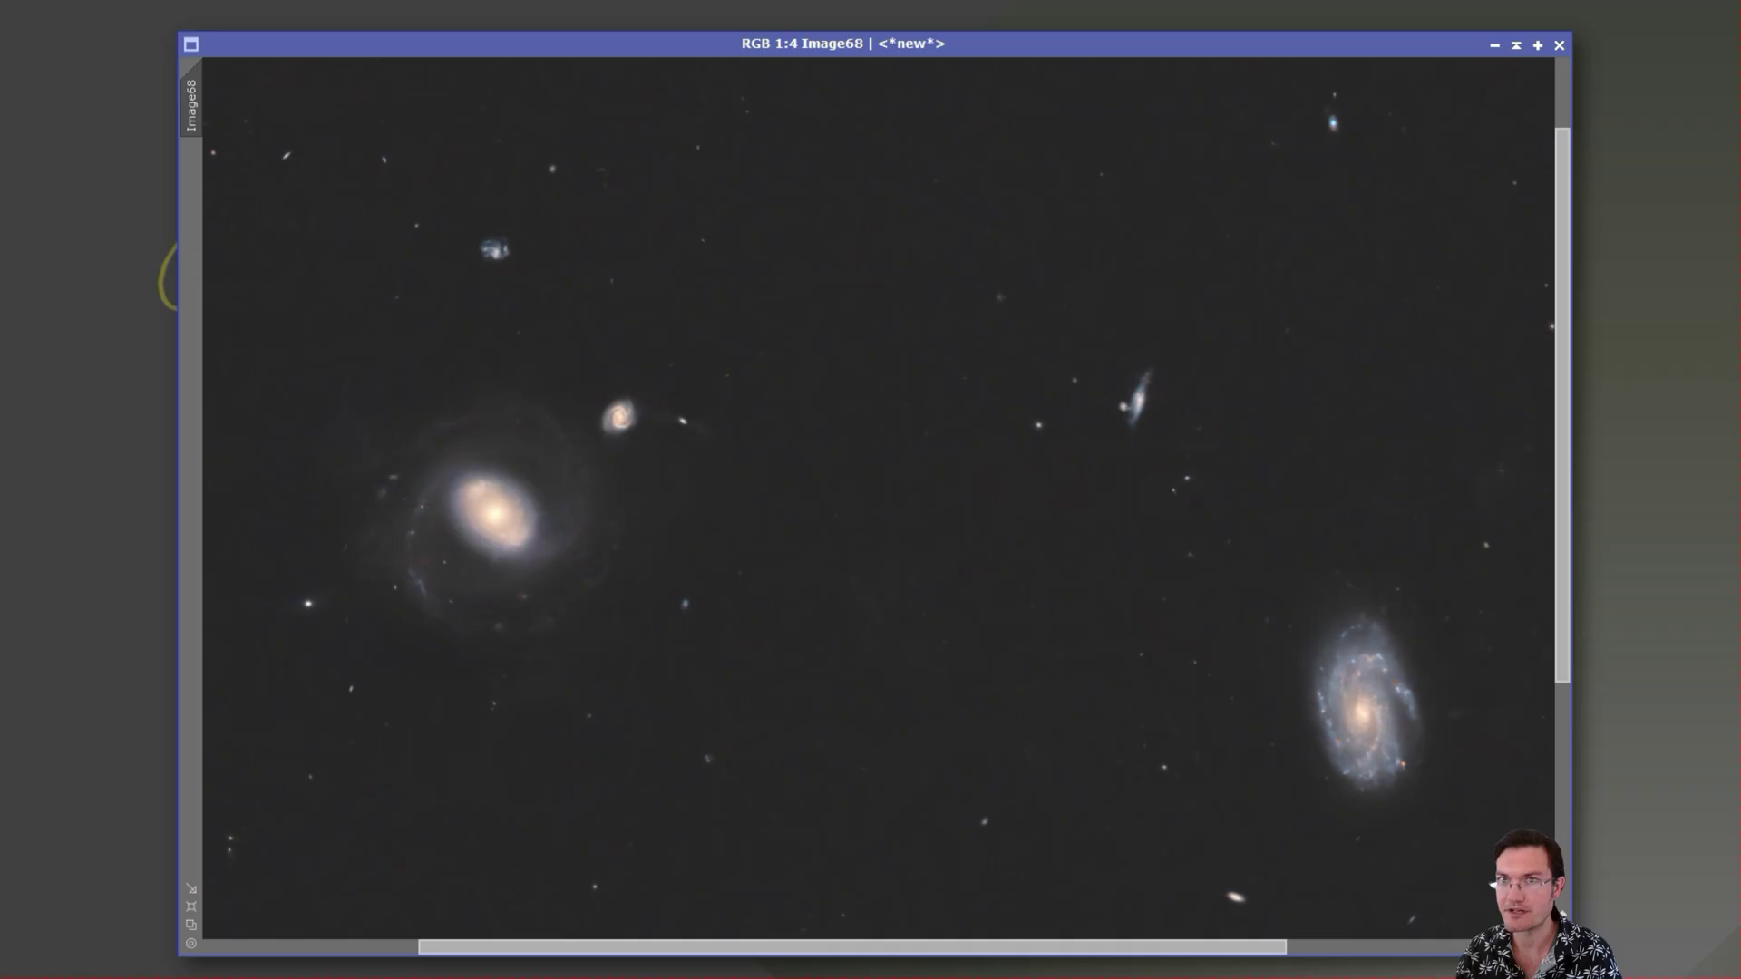
key(ctrl+Tab)
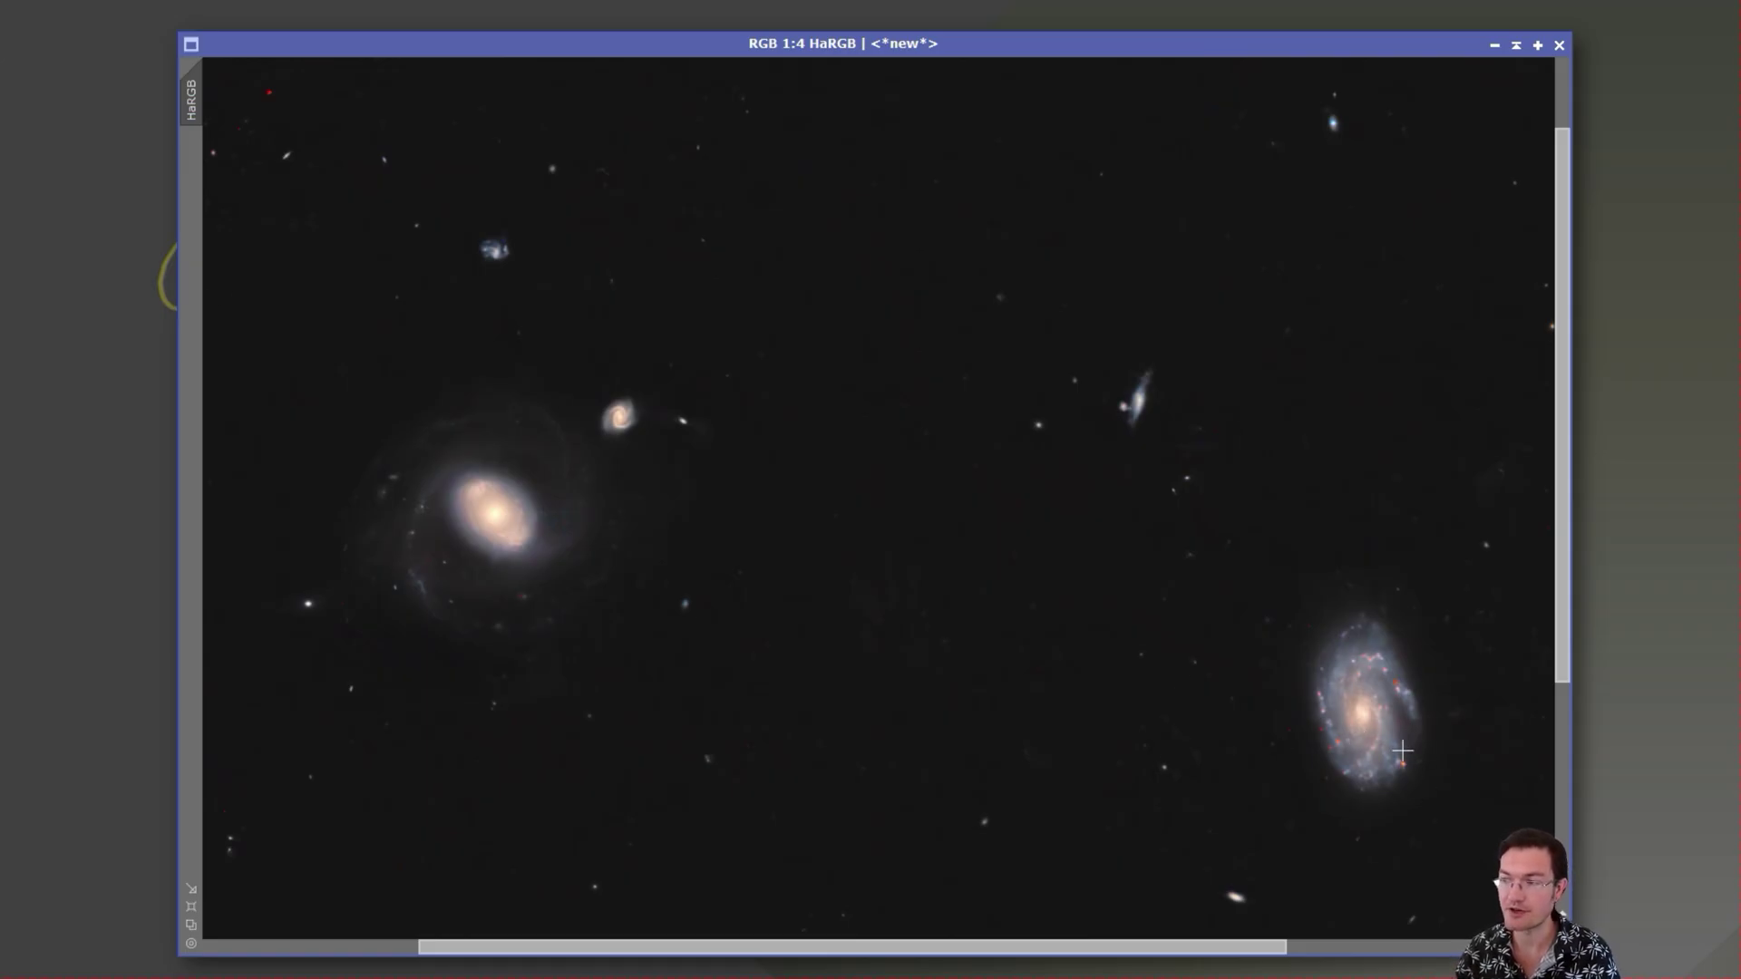
Minimize the HaNB window and zoom in on the HaRGB galaxy image.
key(ctrl+Tab)
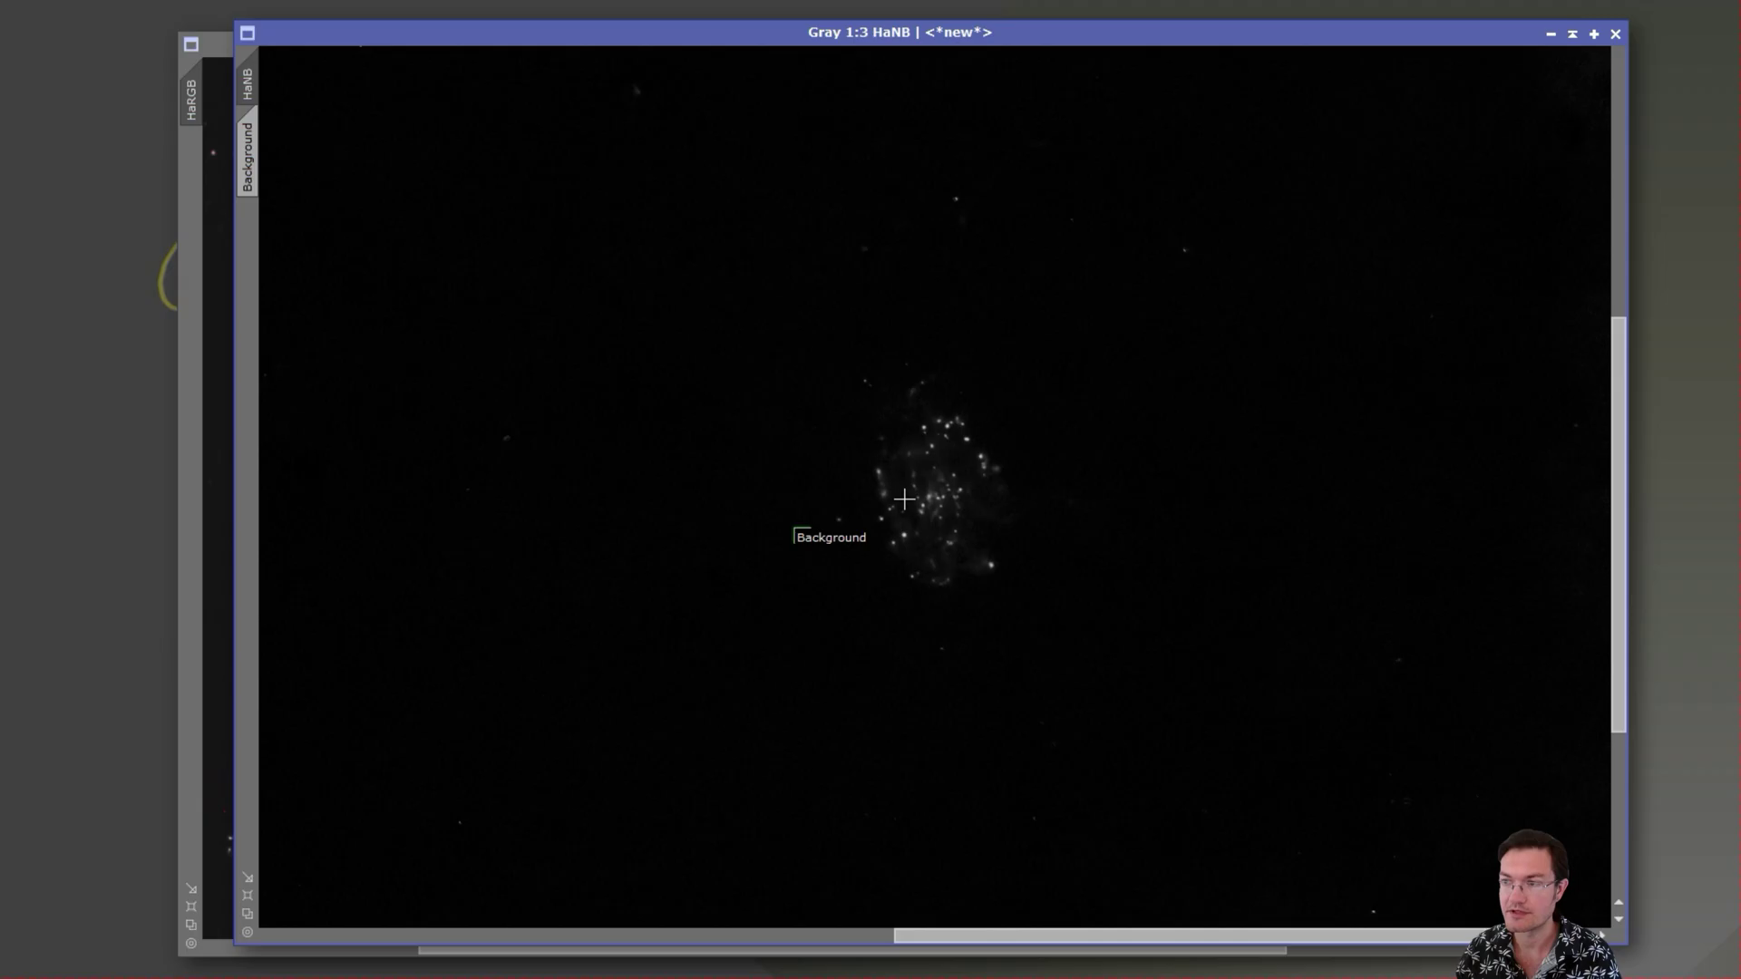
click(1551, 34)
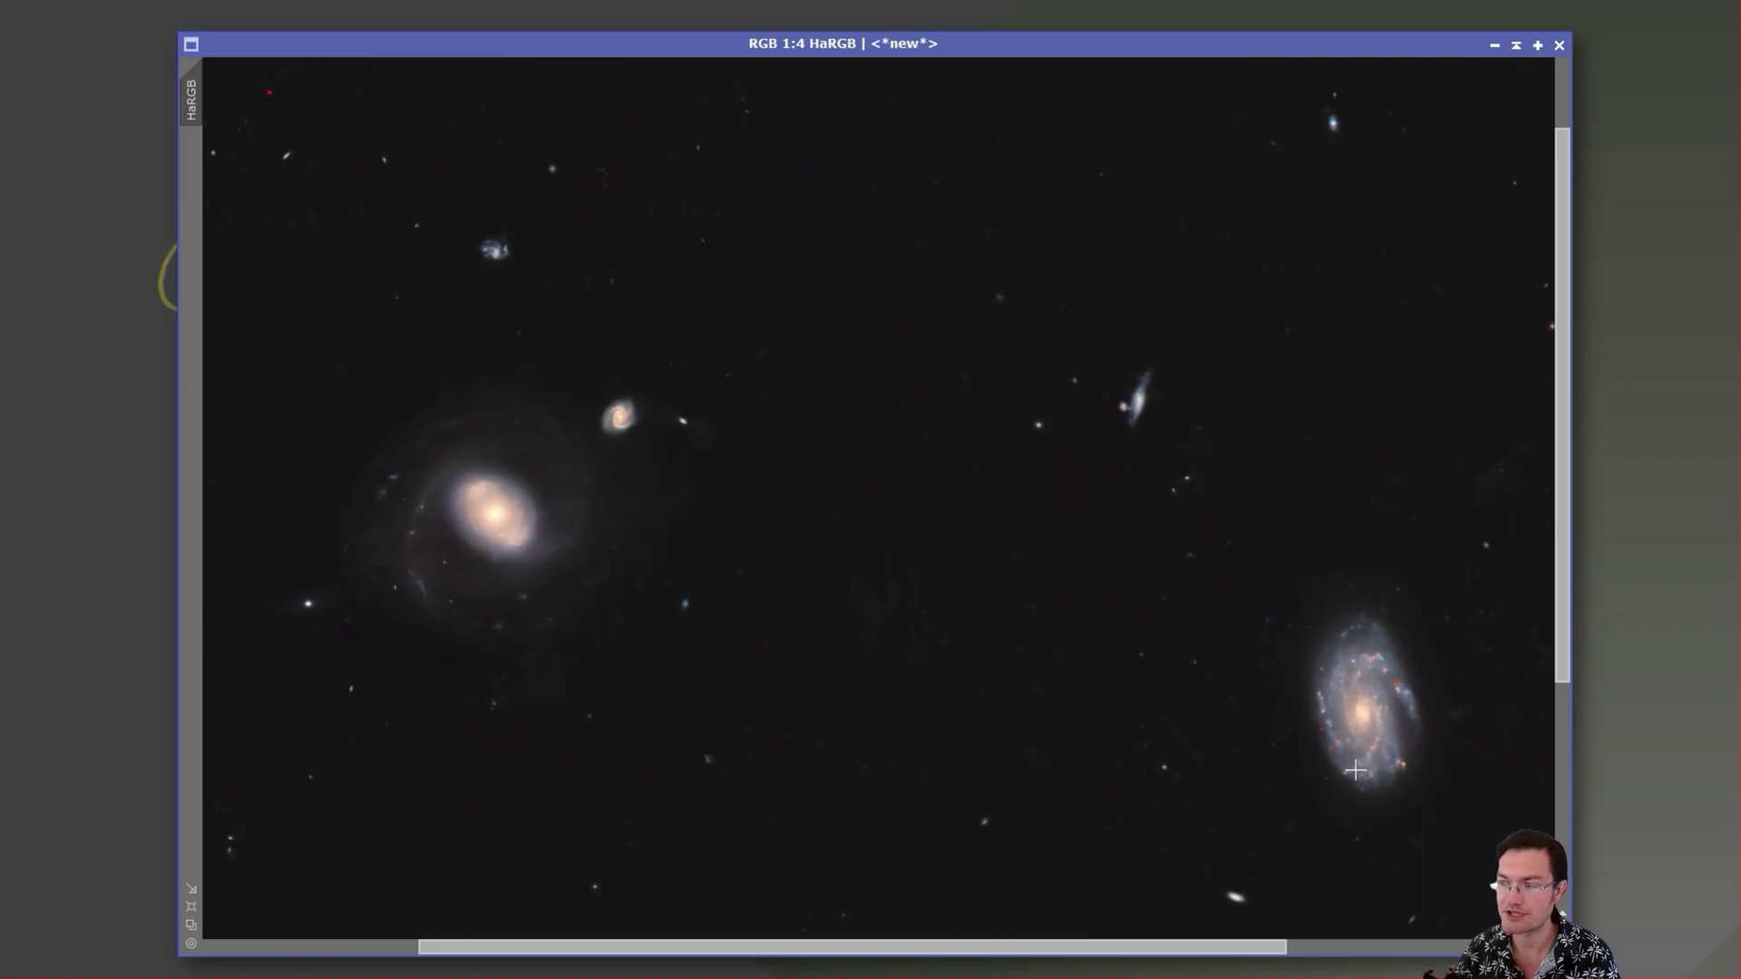
scroll(482, 505, up, 3)
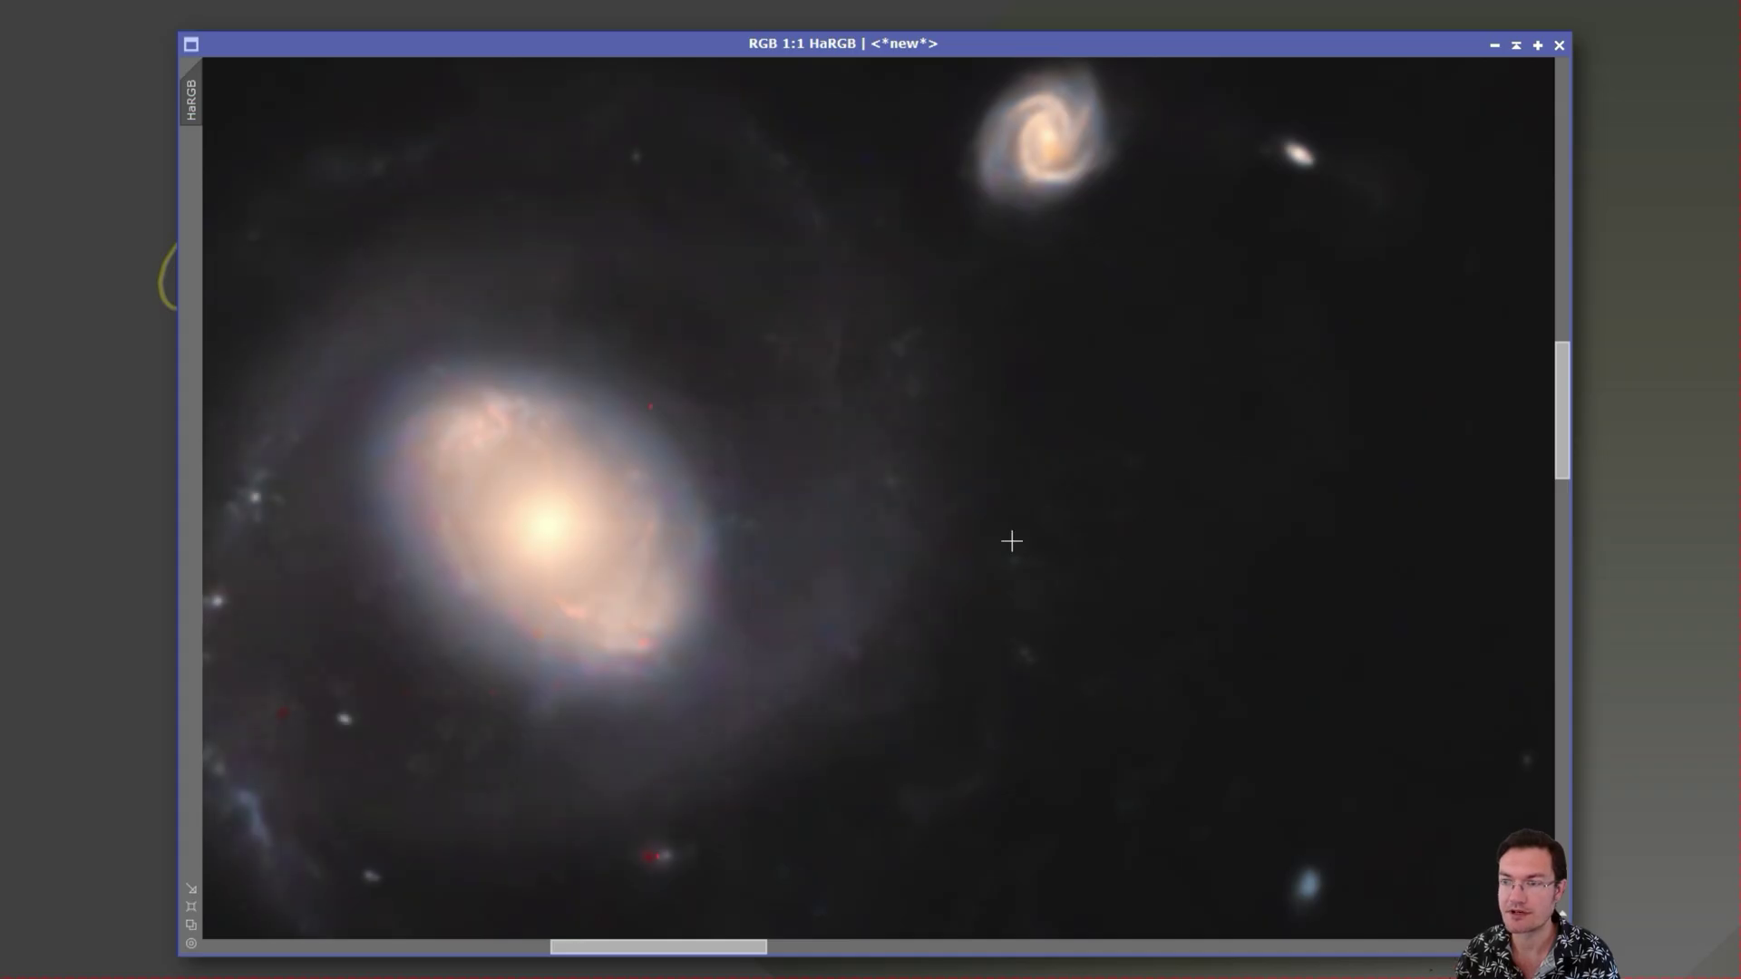
scroll(1387, 681, down, 4)
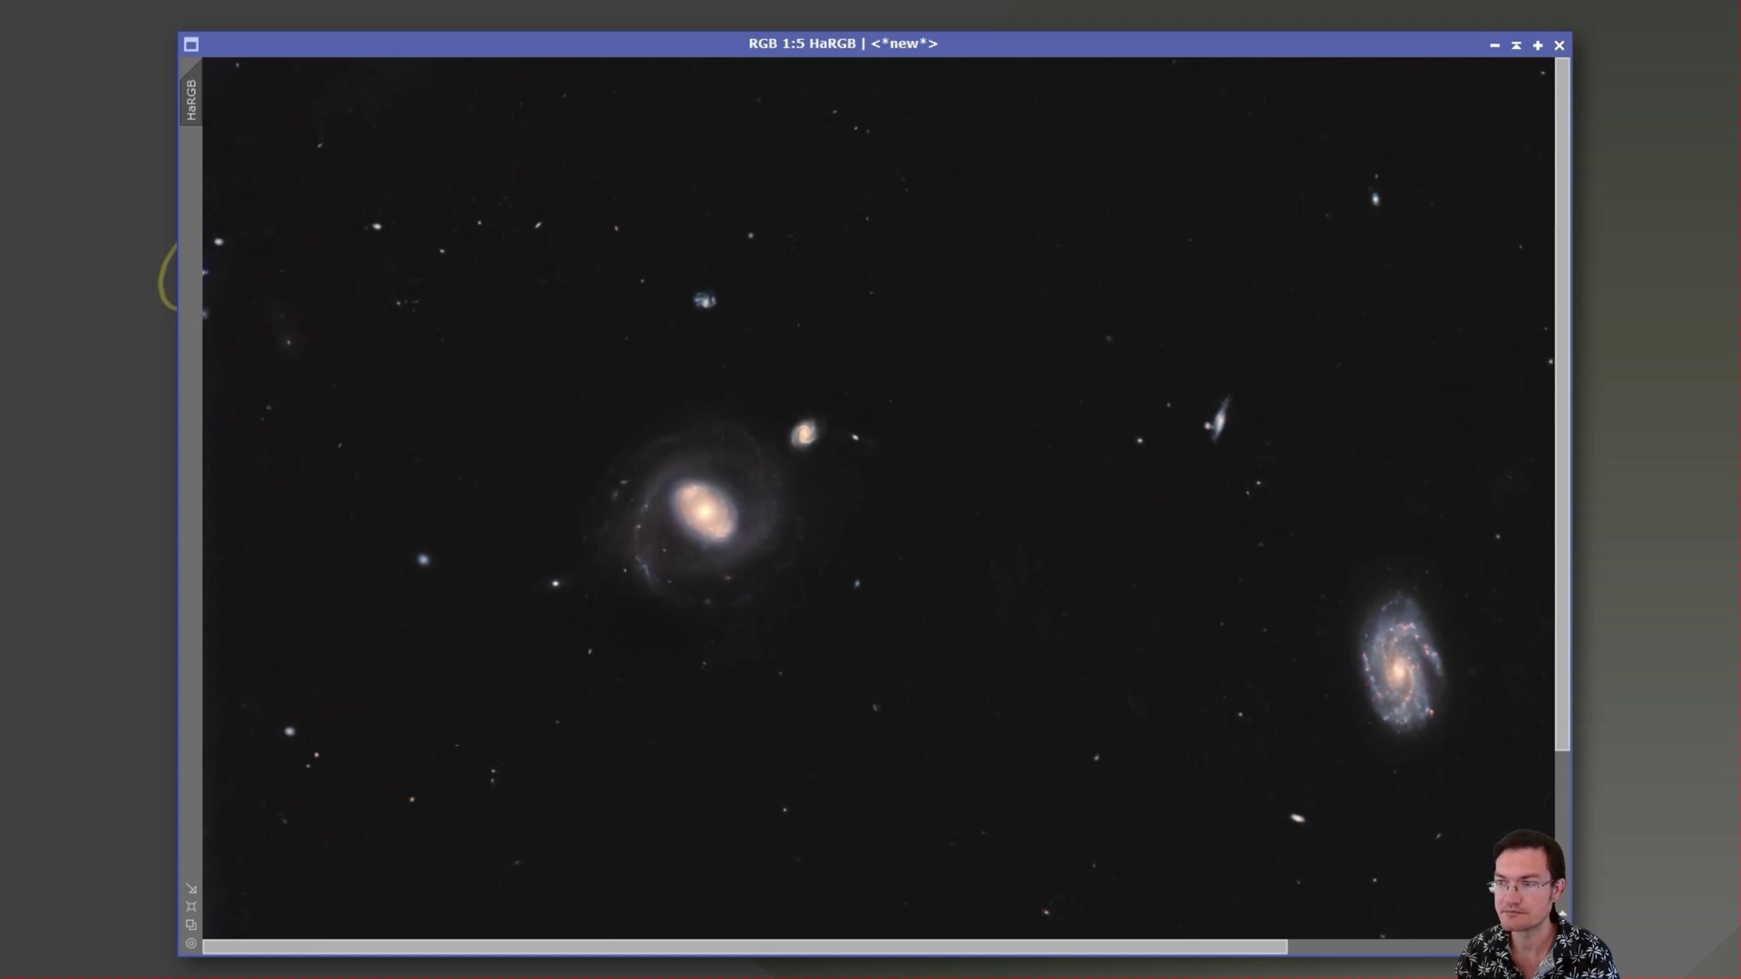
Pan around HaRGB and toggle with Image68 to compare the two versions.
scroll(839, 449, up, 3)
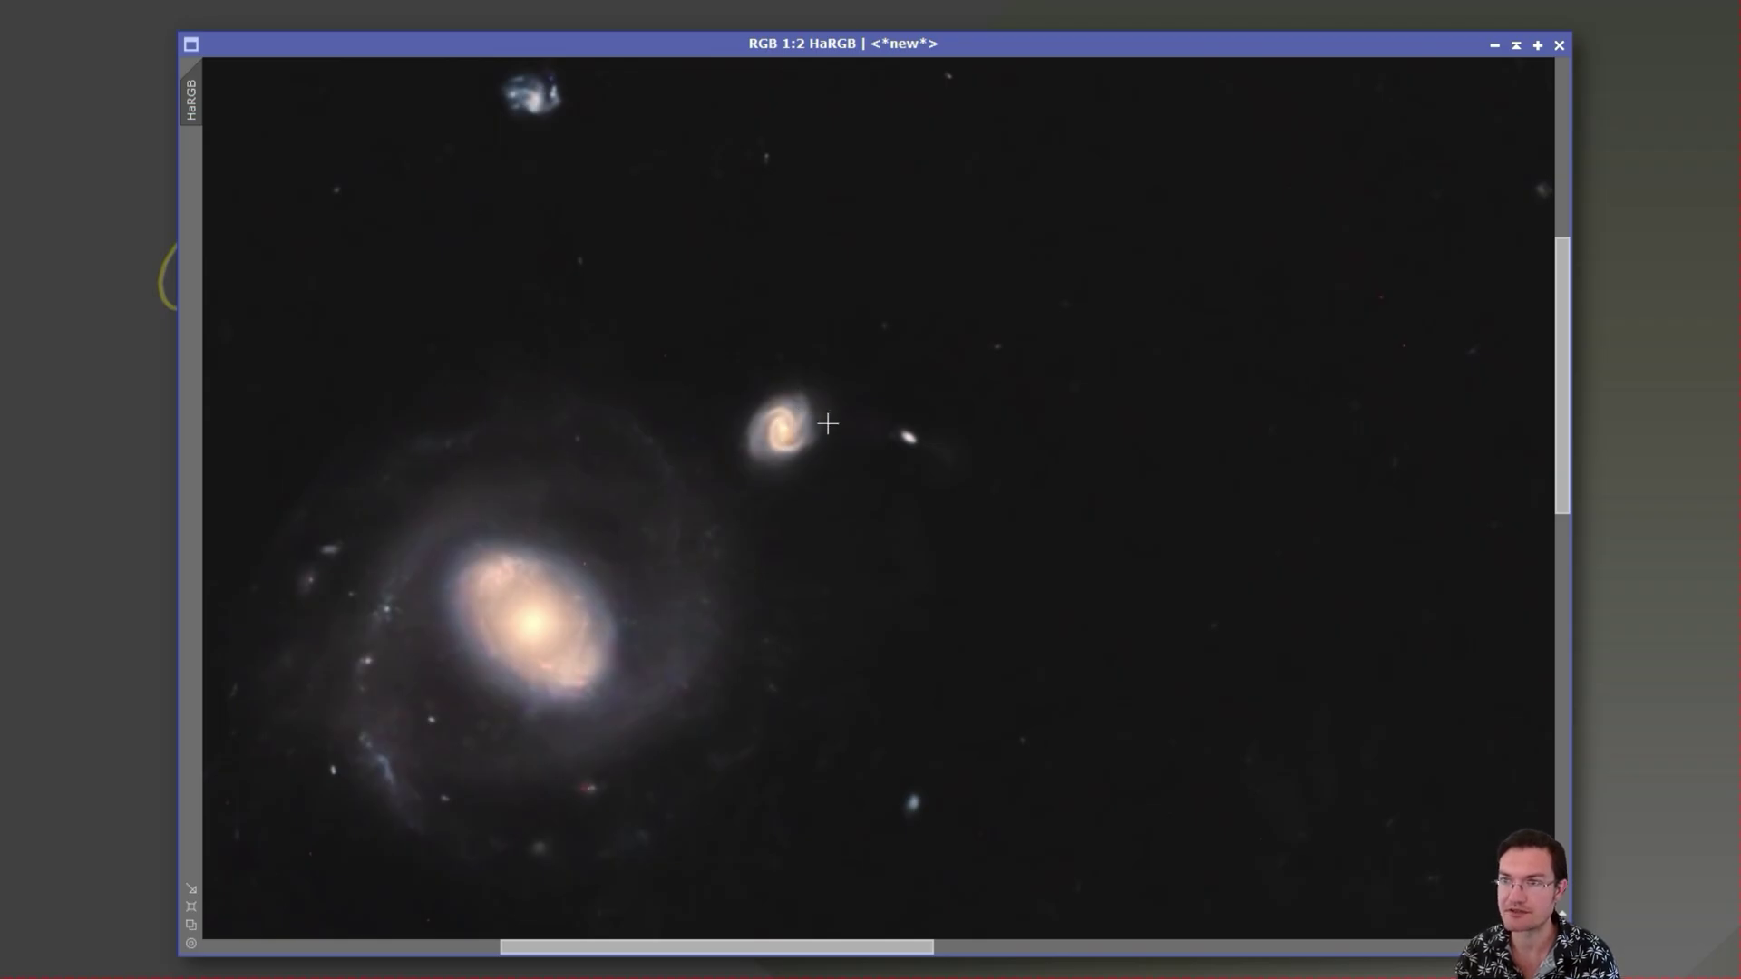
scroll(825, 435, down, 3)
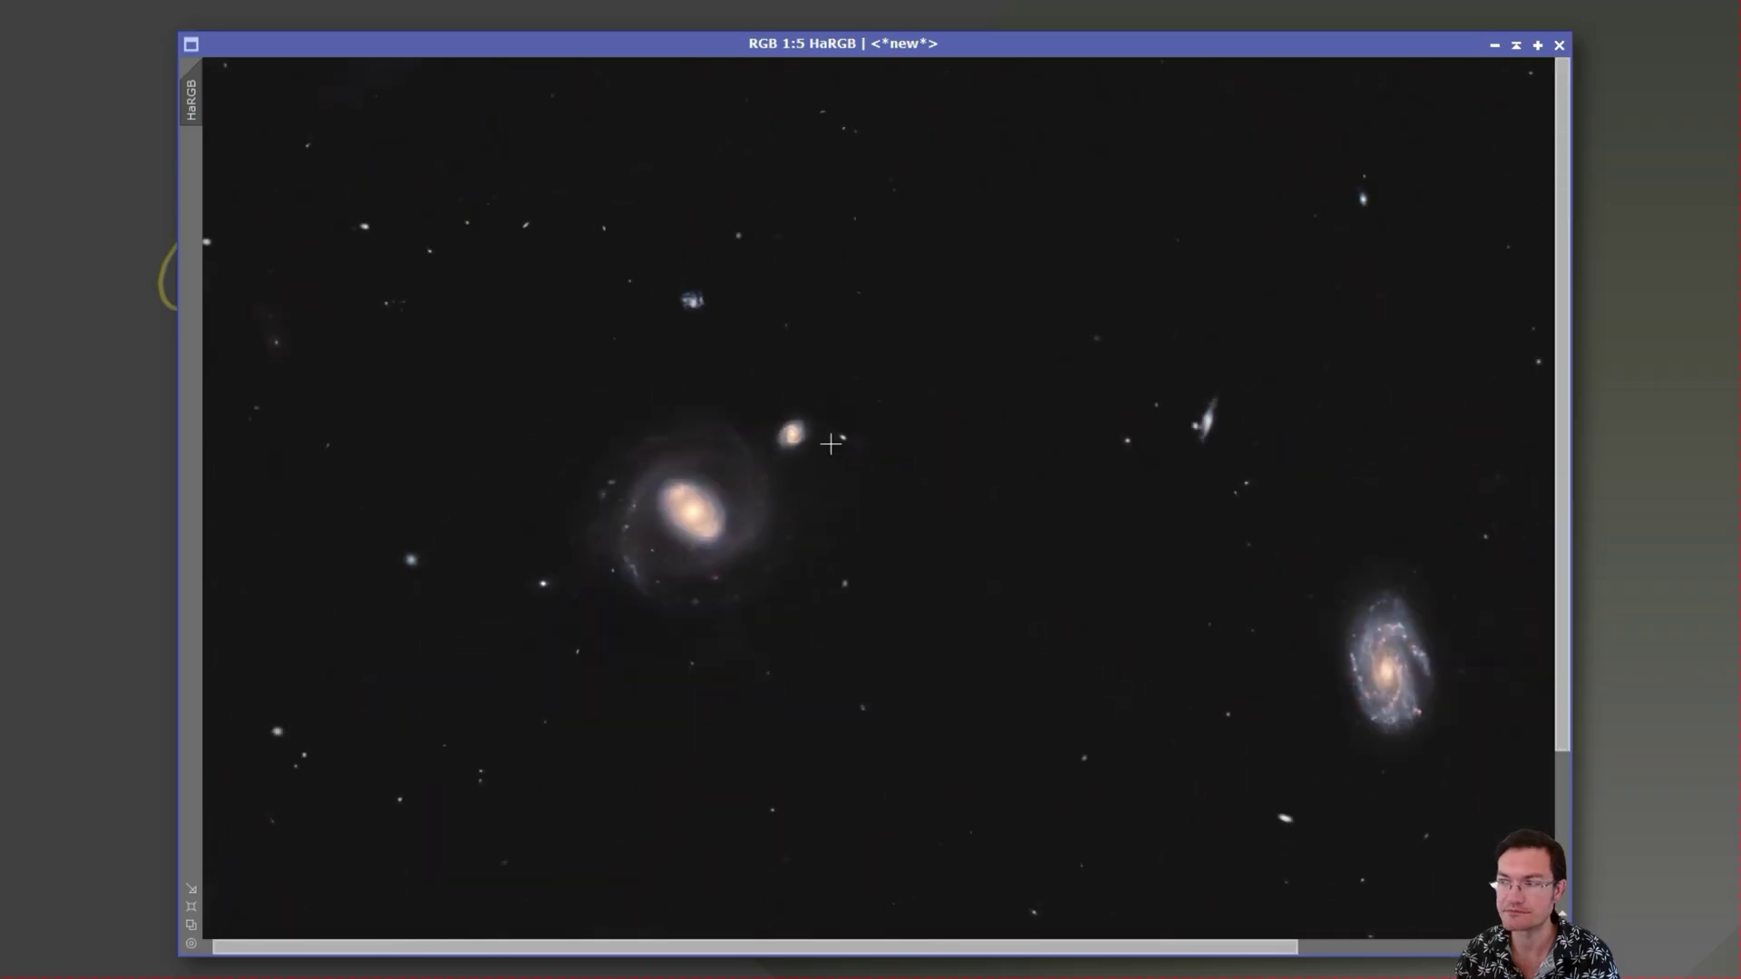
drag(966, 947, 1096, 968)
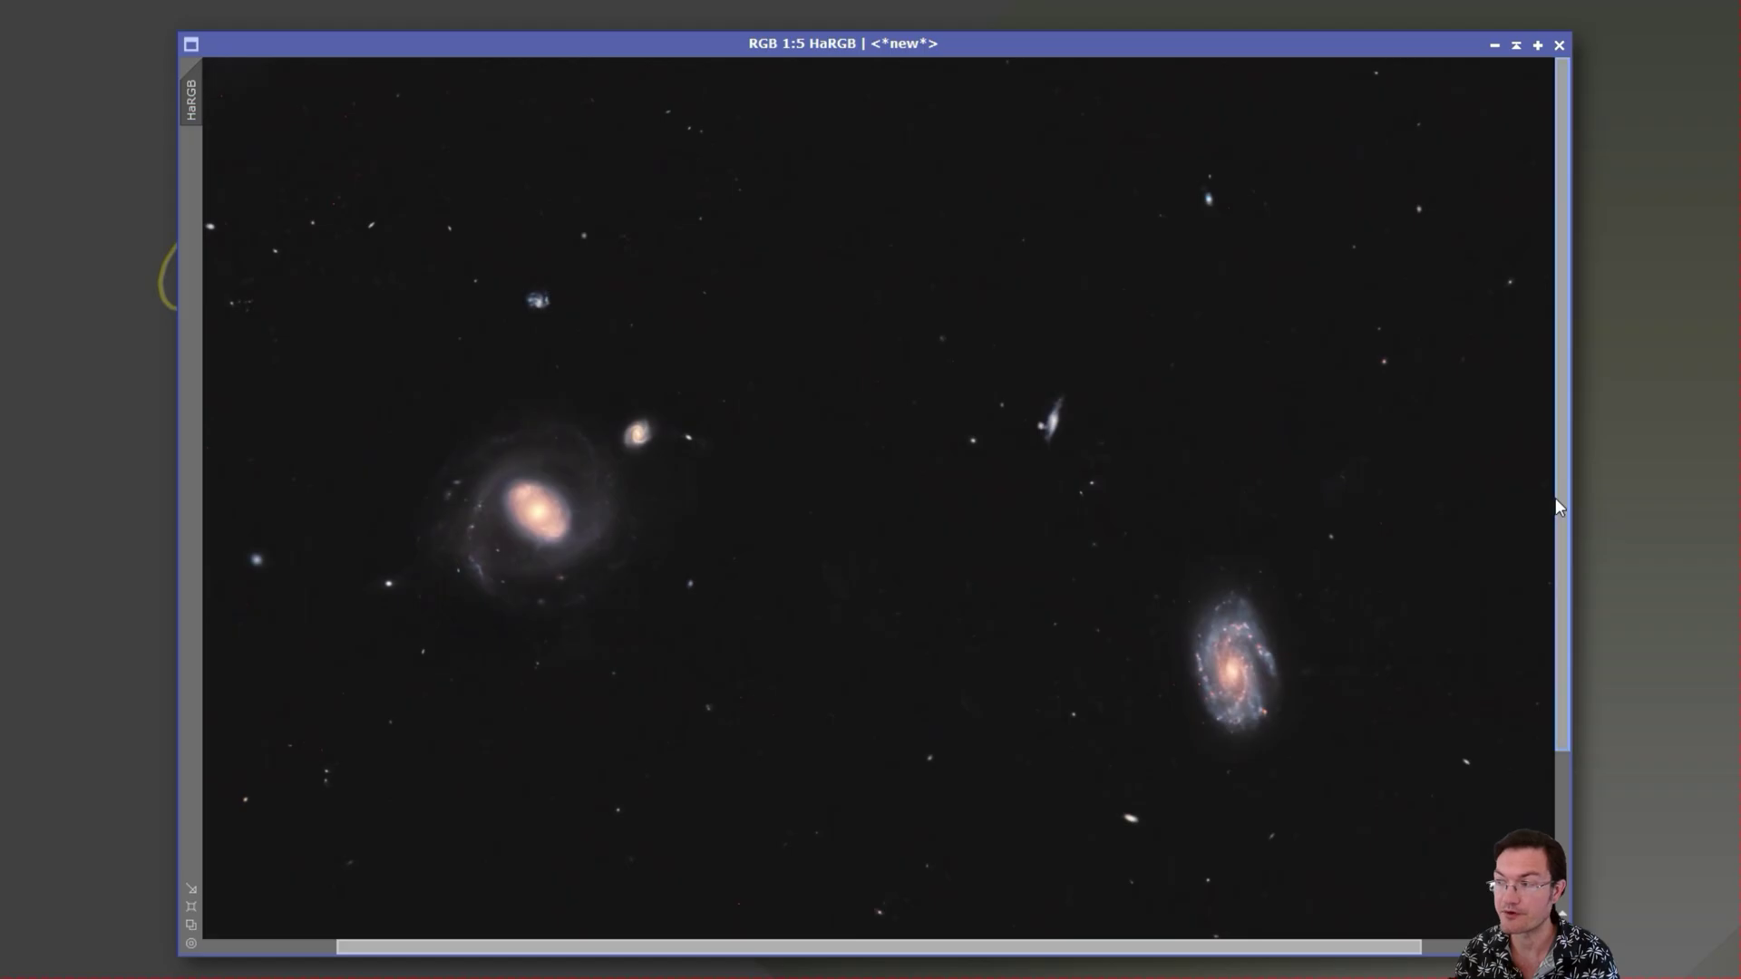
drag(1557, 505, 1562, 550)
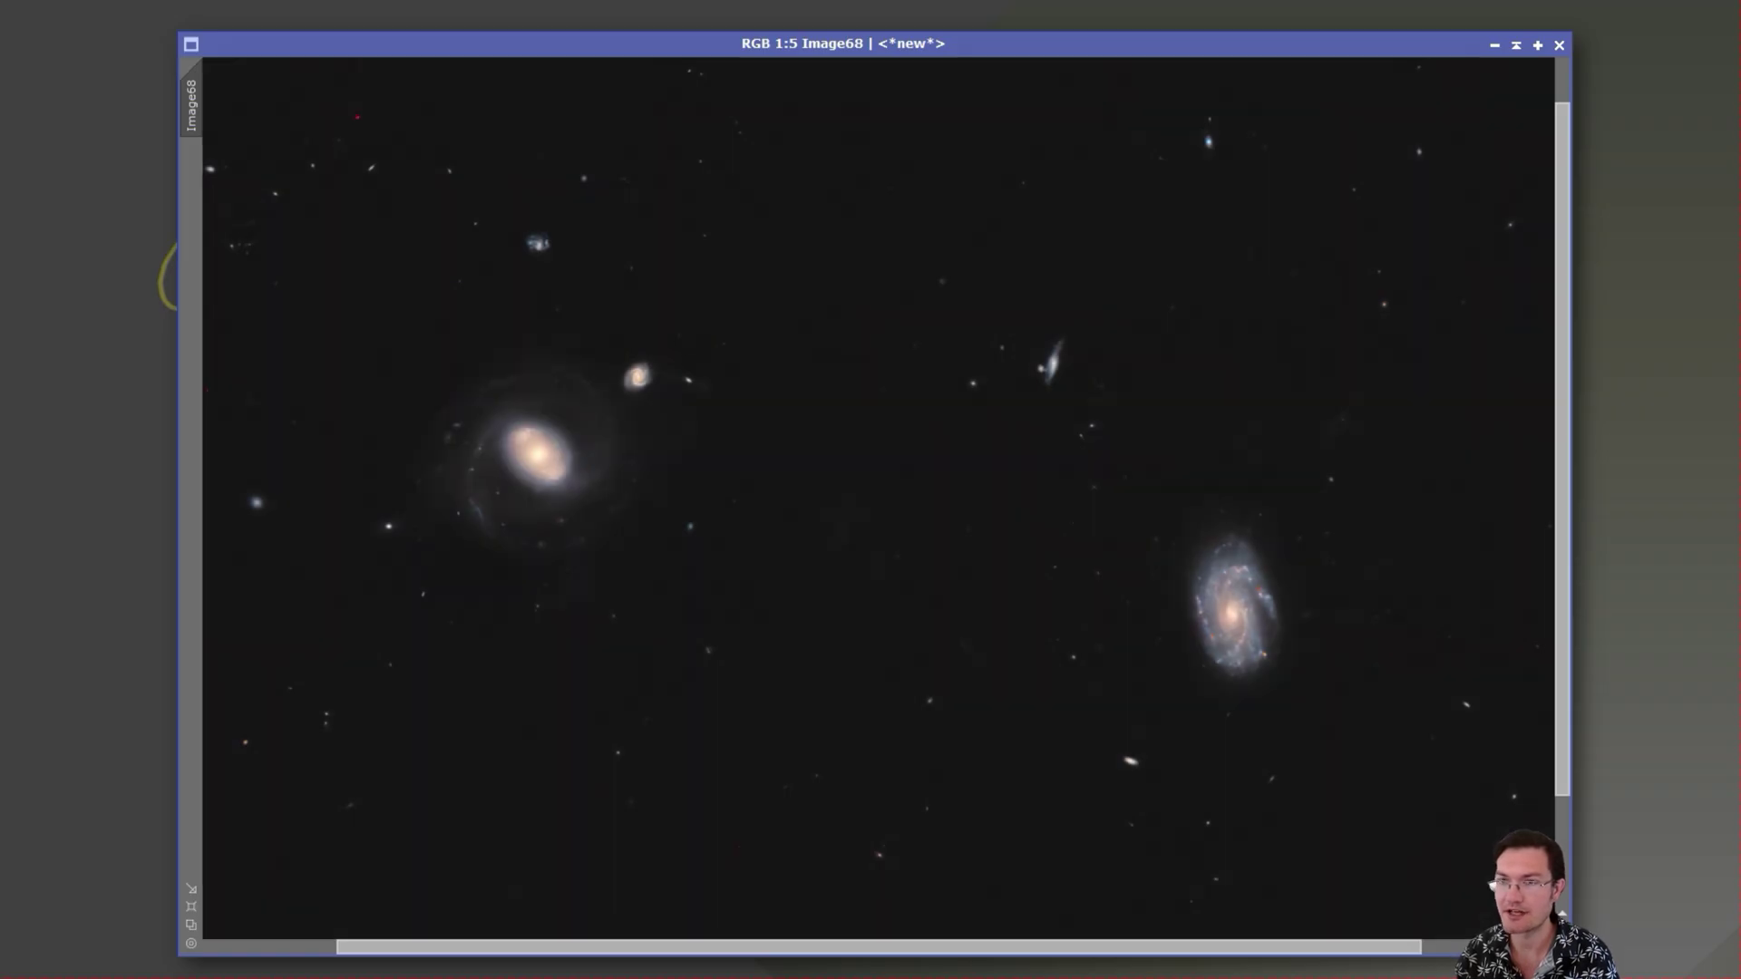
key(ctrl+Tab)
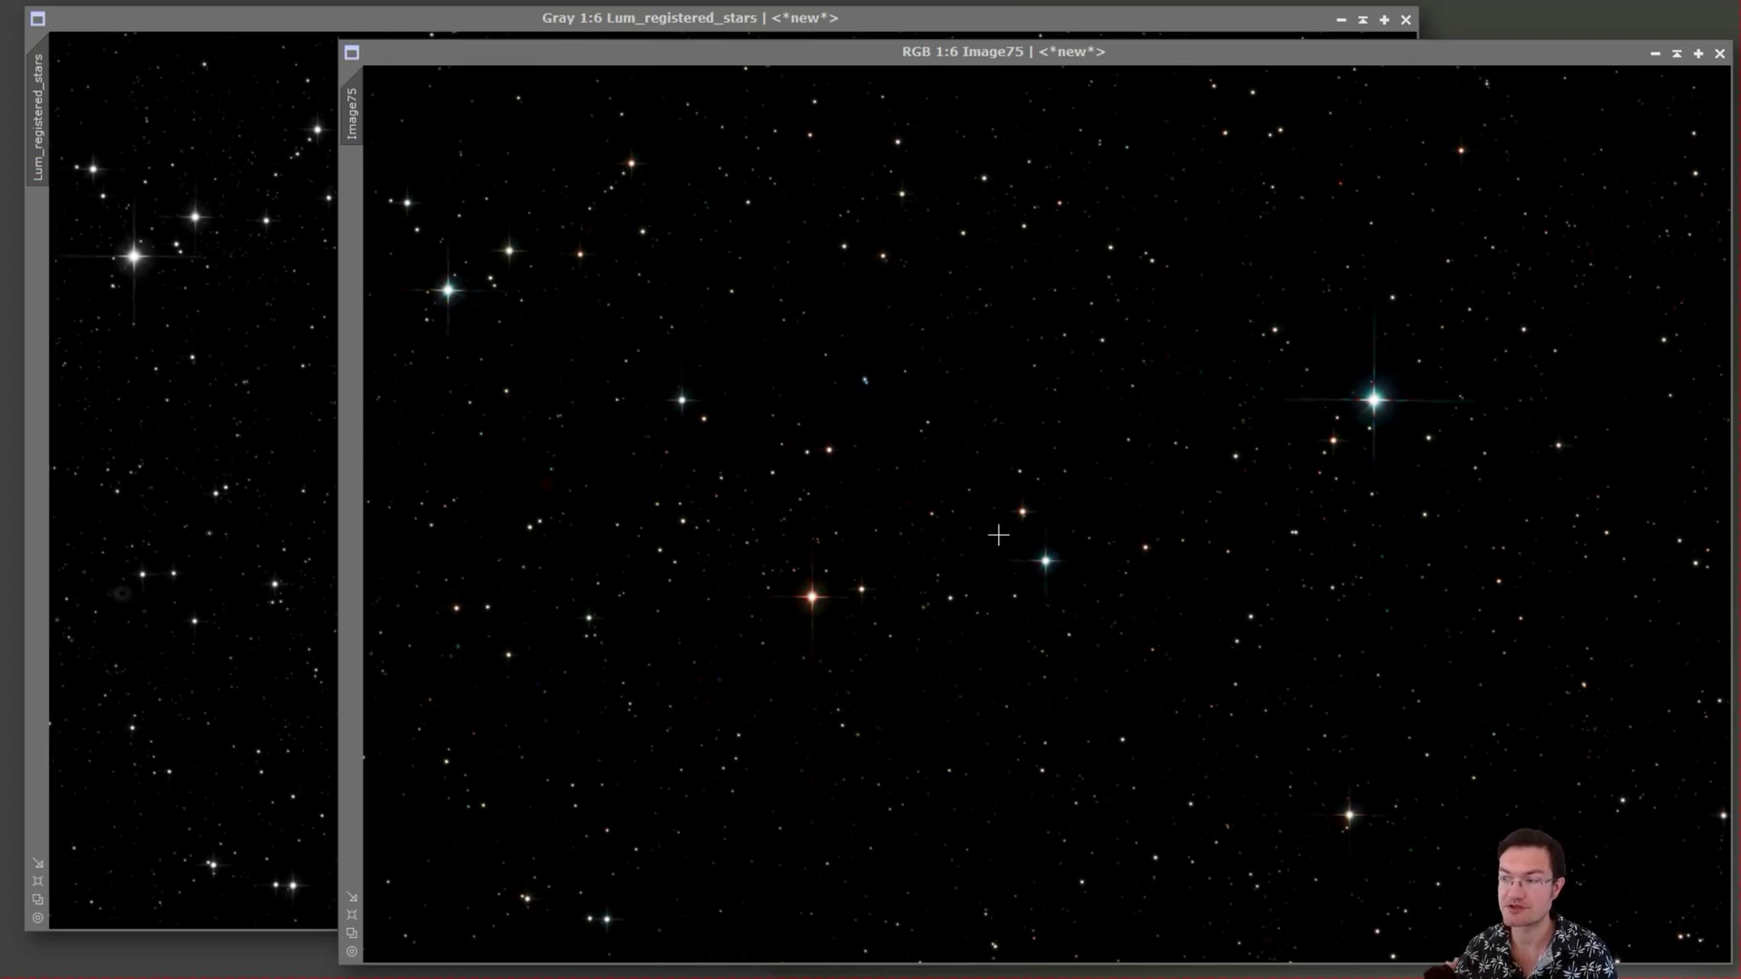
Apply Lum_registered_stars to Image75 with LRGBCombination and name the result LRGBstars.
click(139, 181)
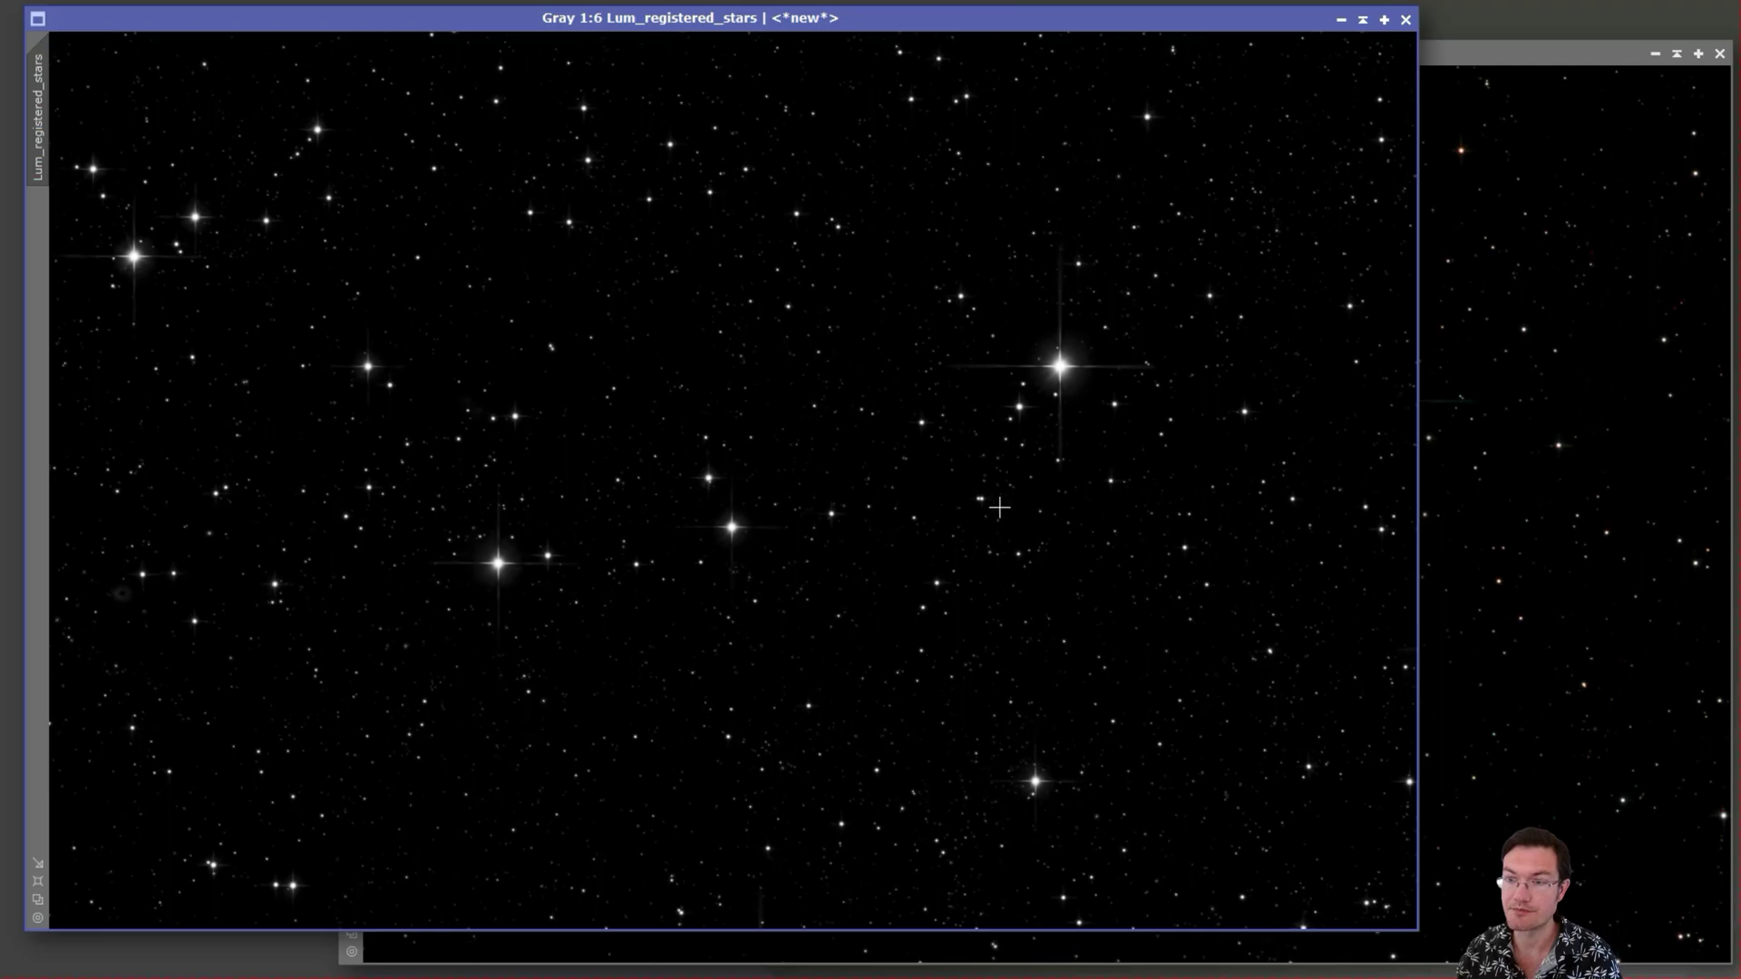
click(1537, 620)
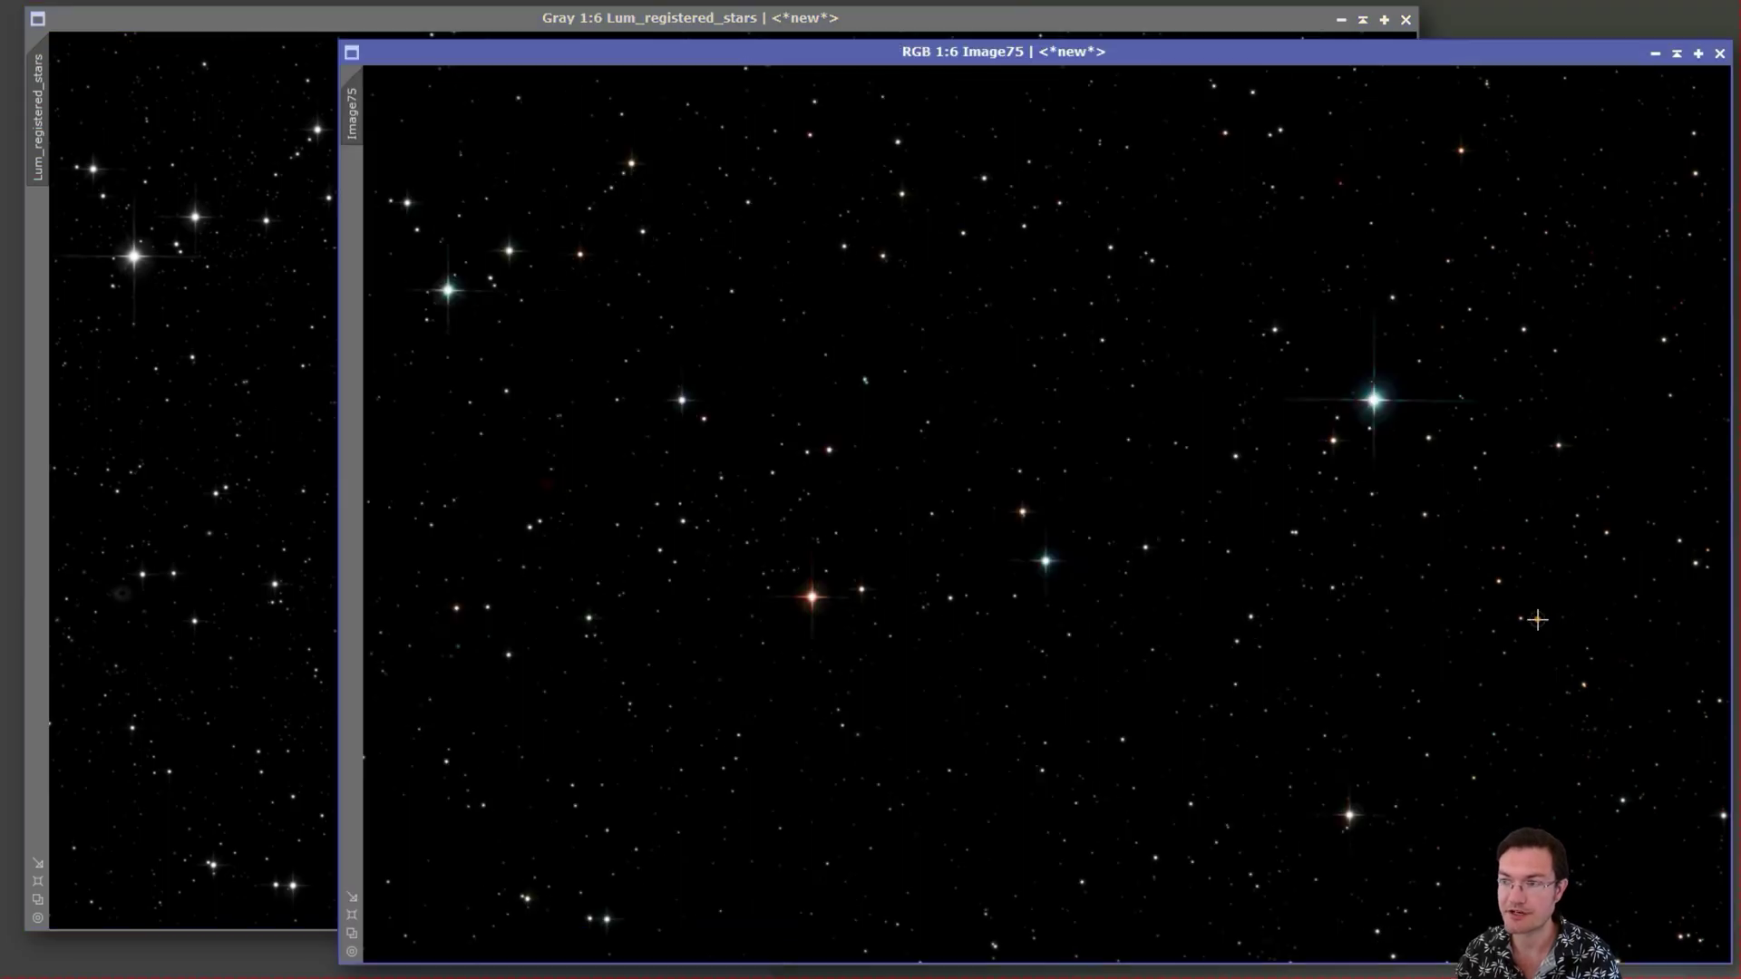
key(ctrl+y)
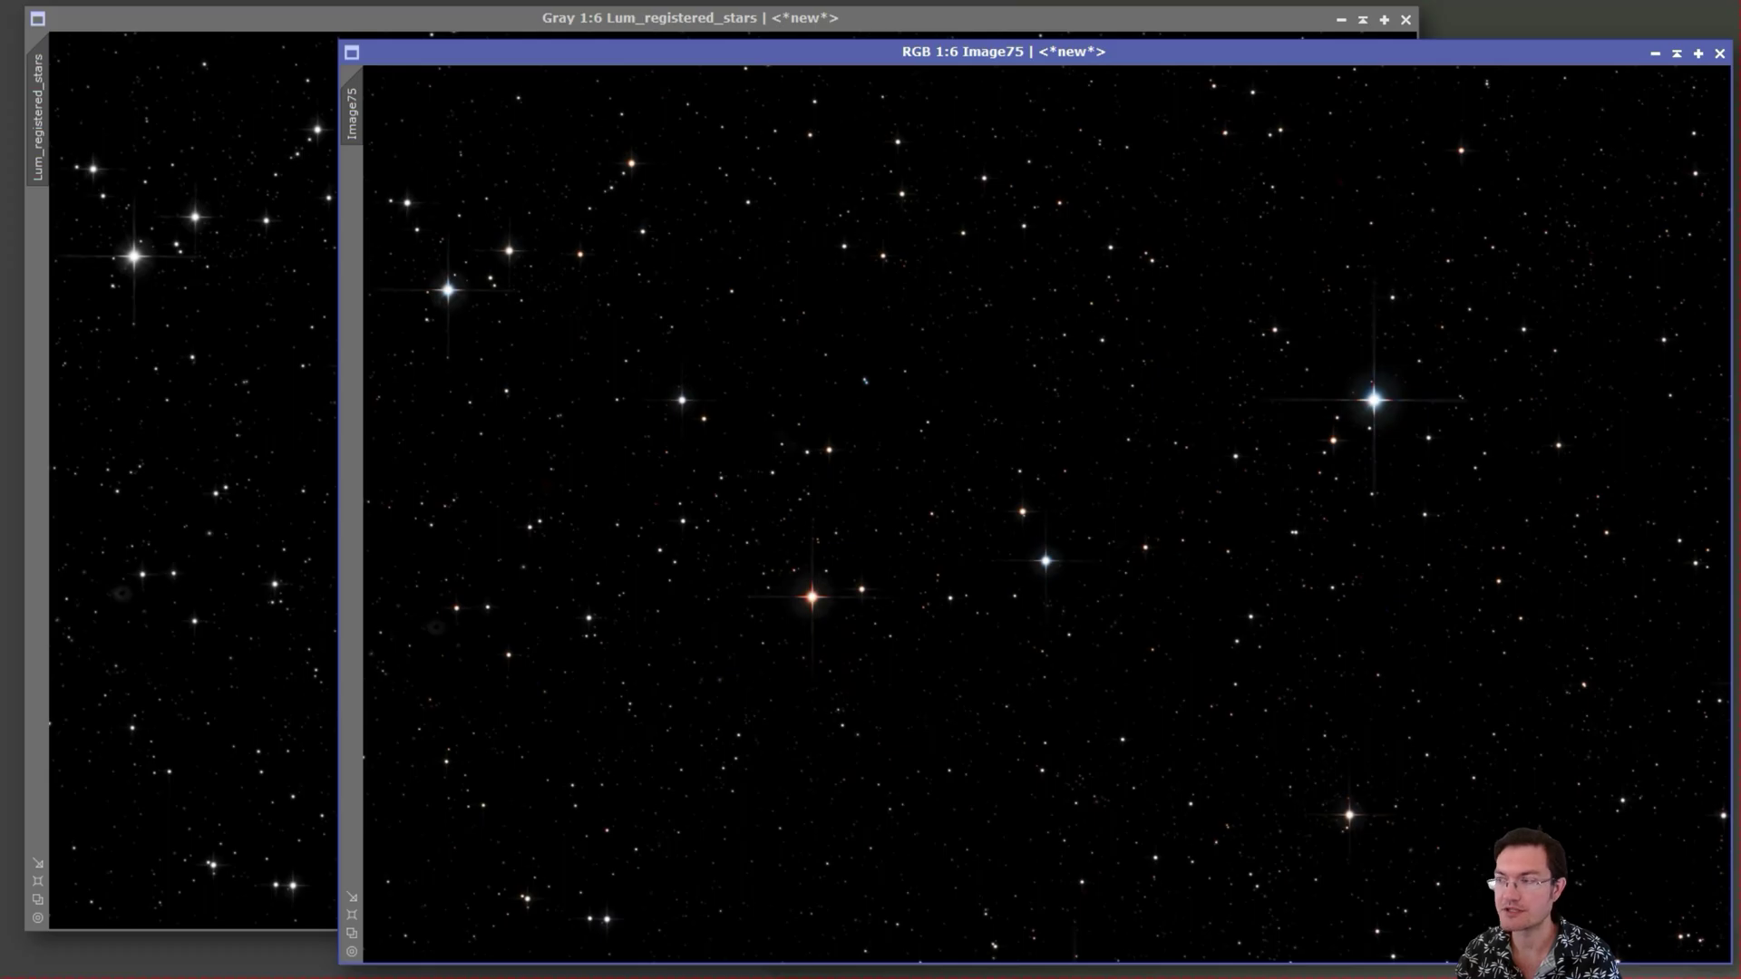
key(Return)
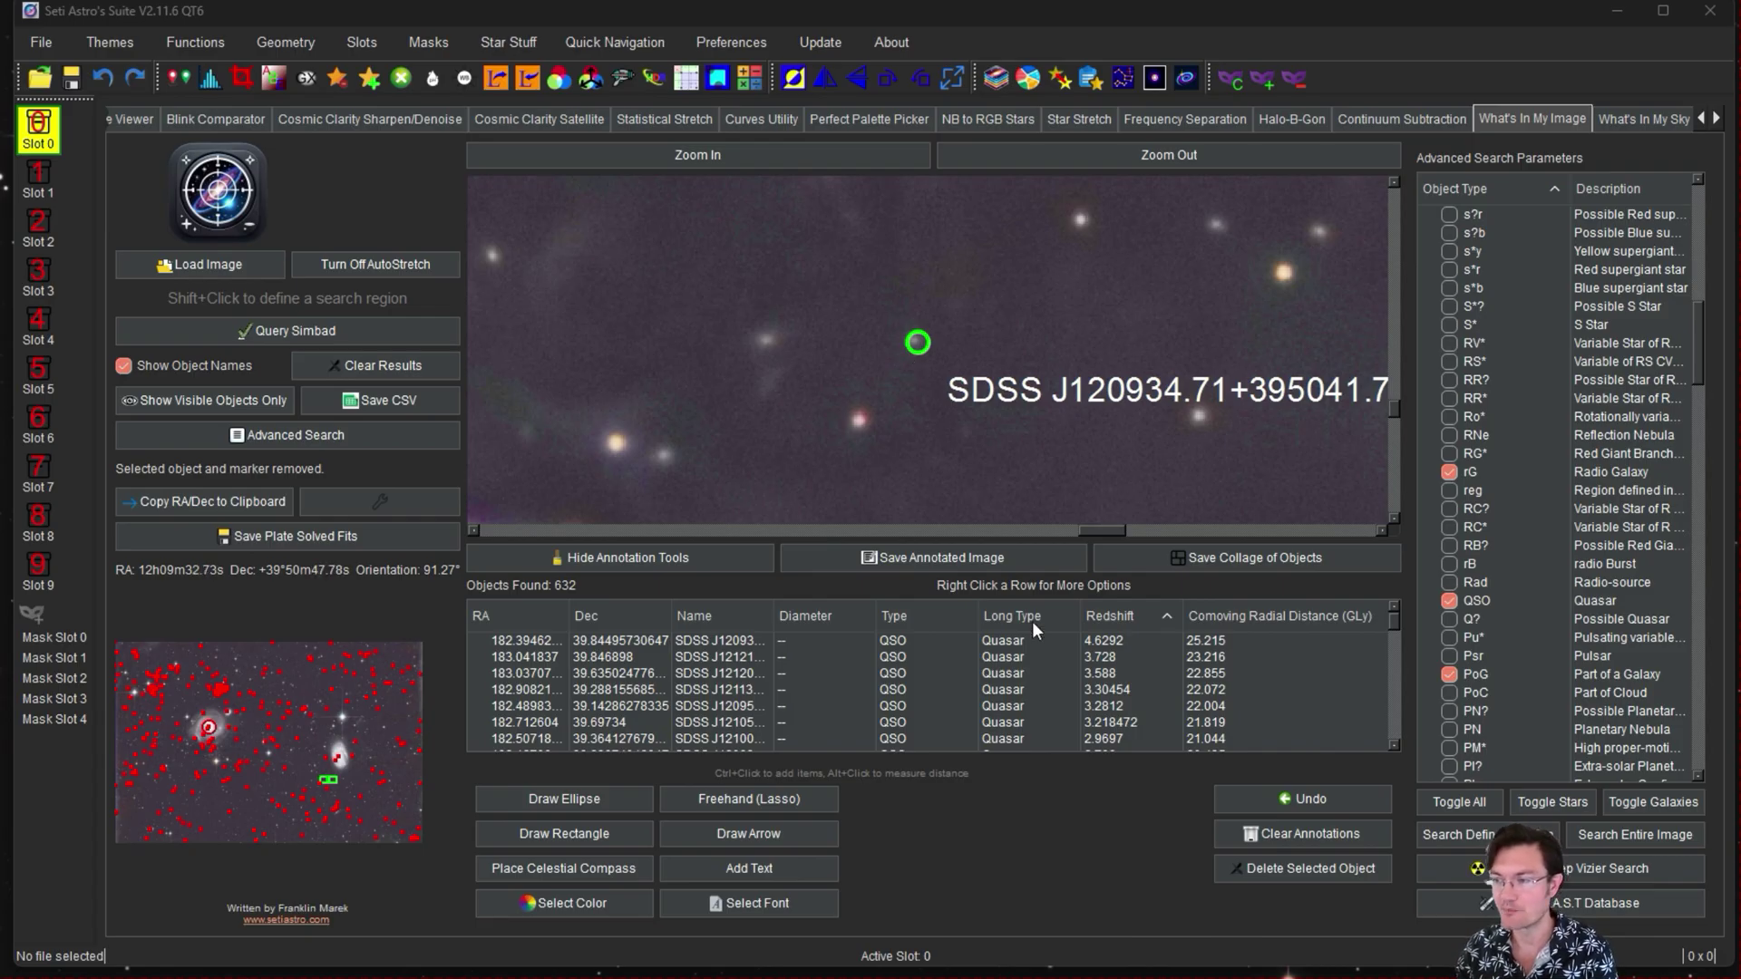
Select the first quasar in the redshift-sorted results and mark it on the image.
click(1020, 644)
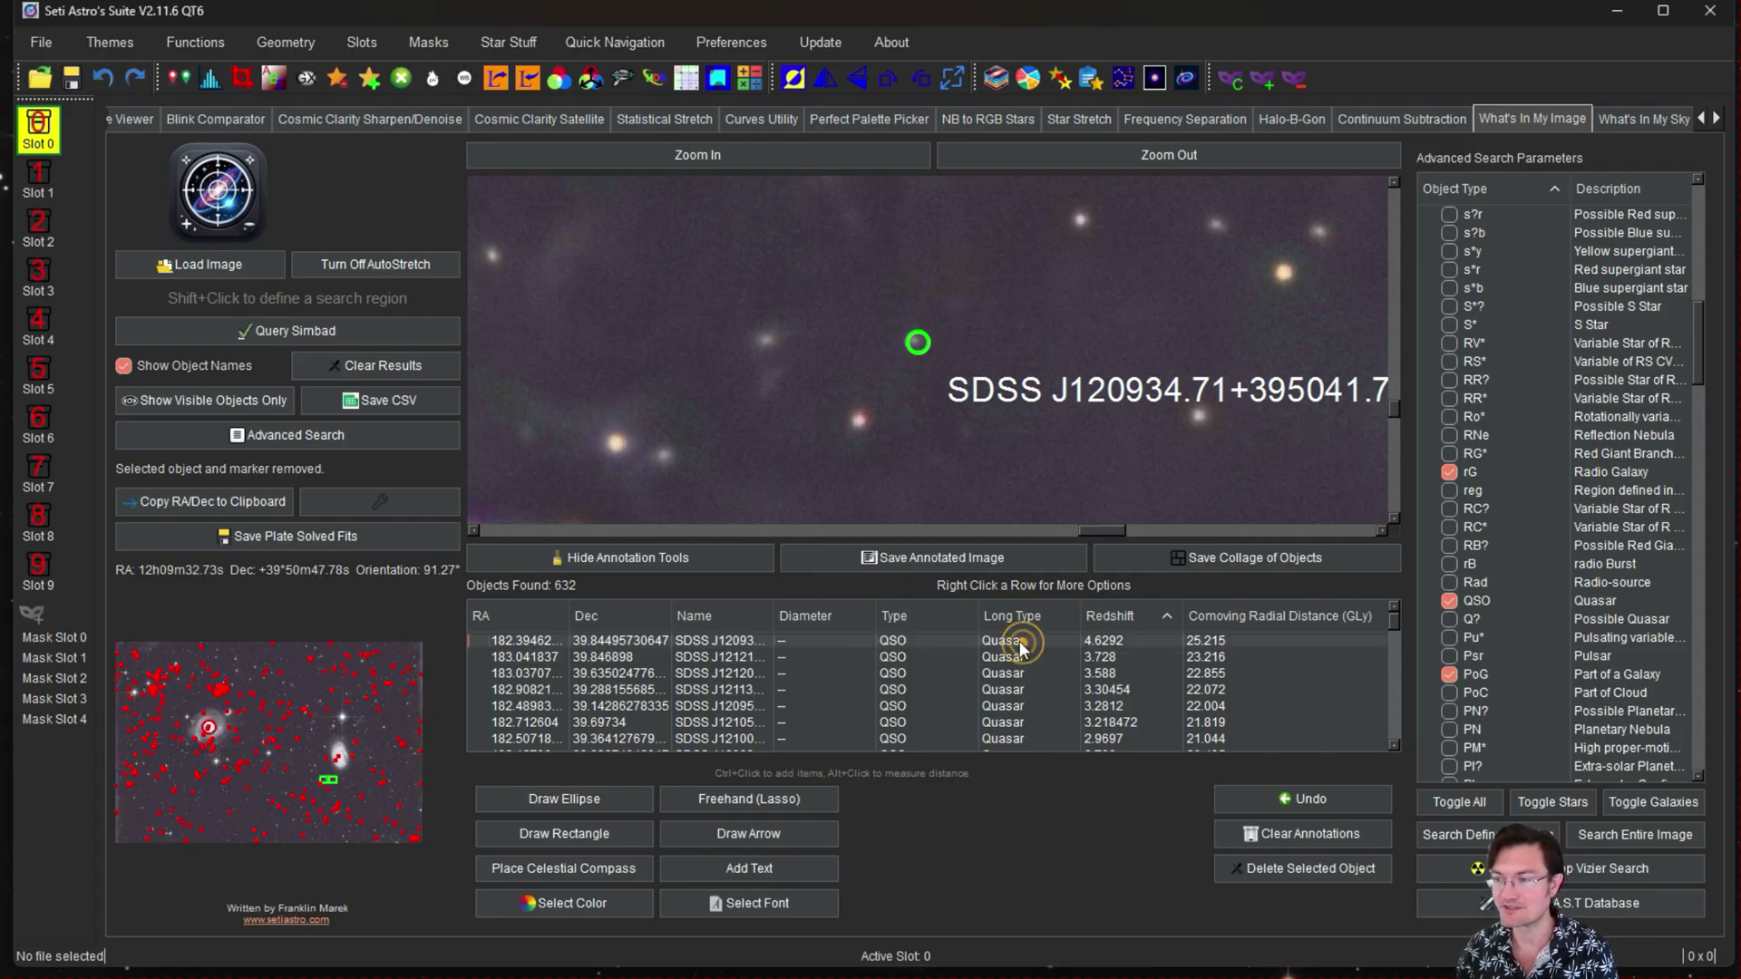
click(911, 353)
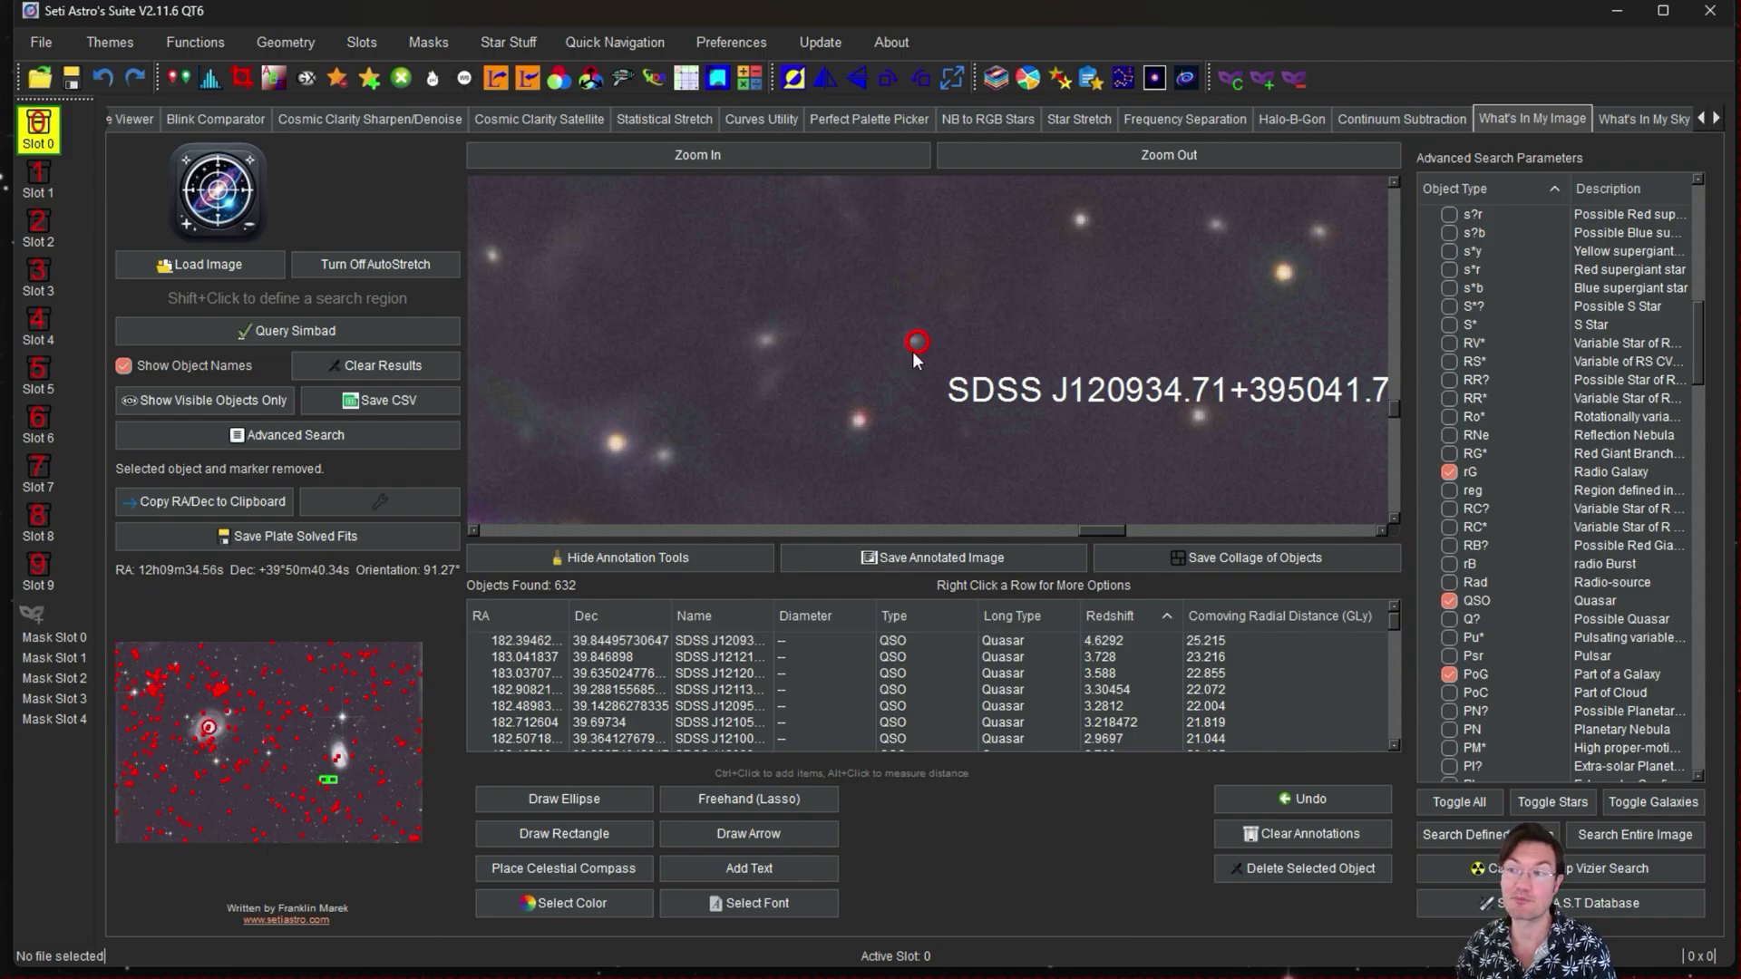
click(975, 638)
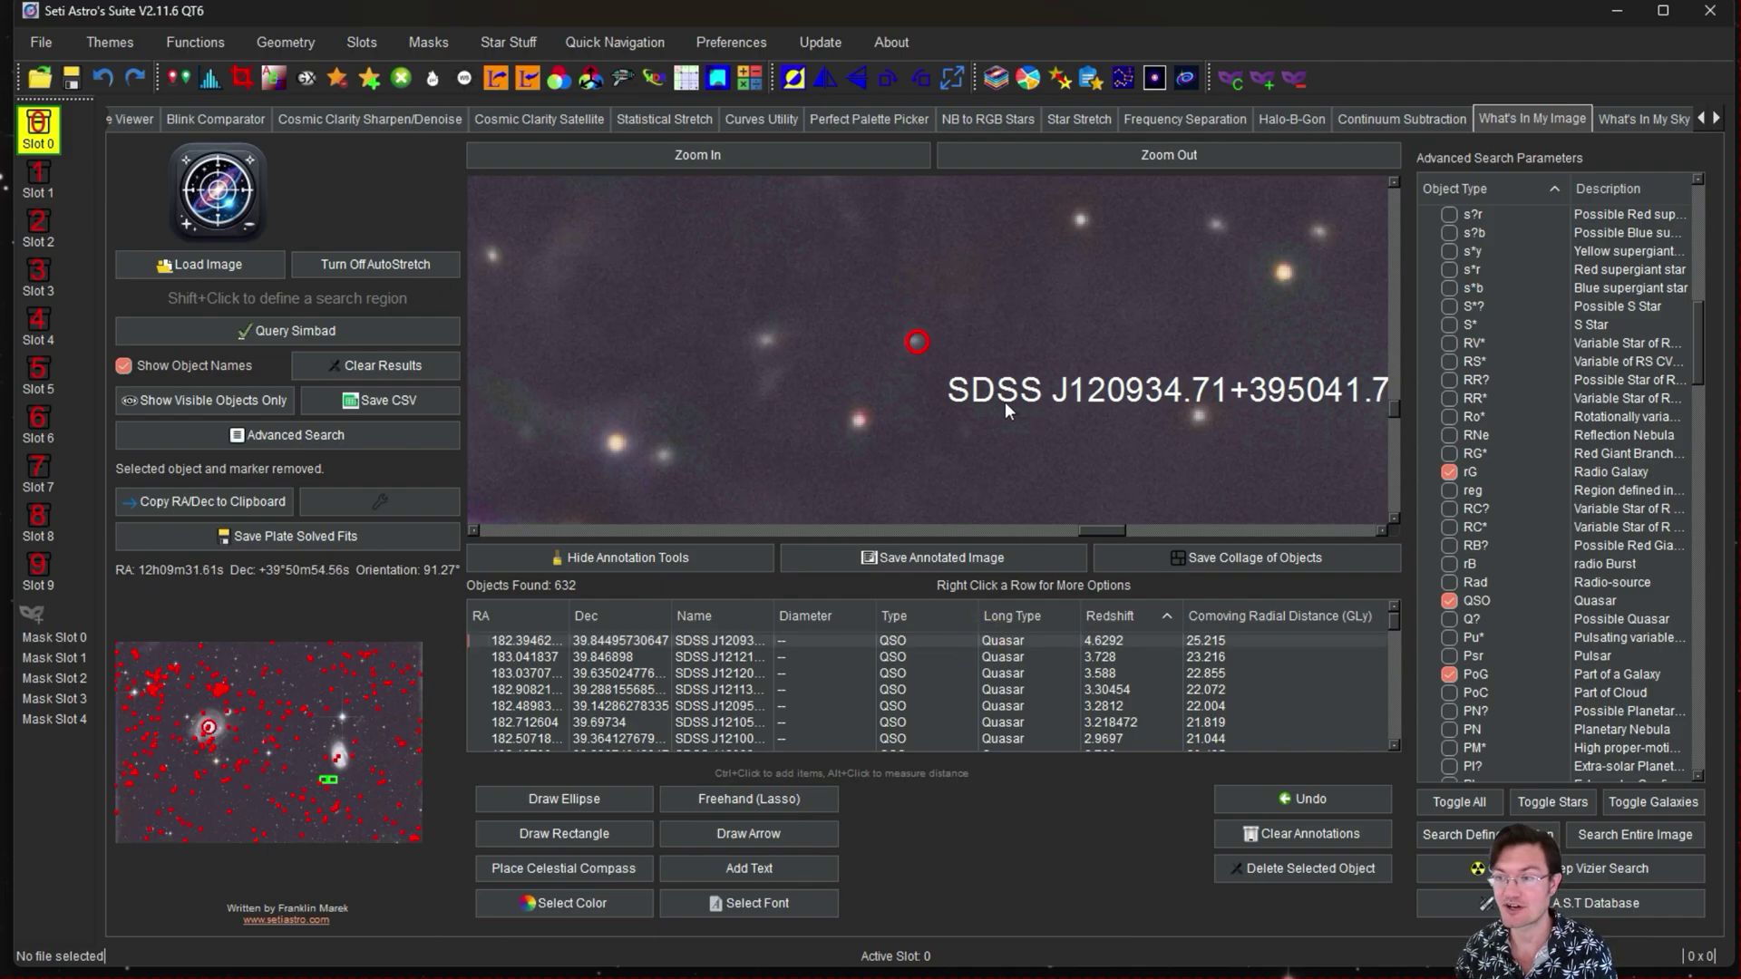
click(916, 345)
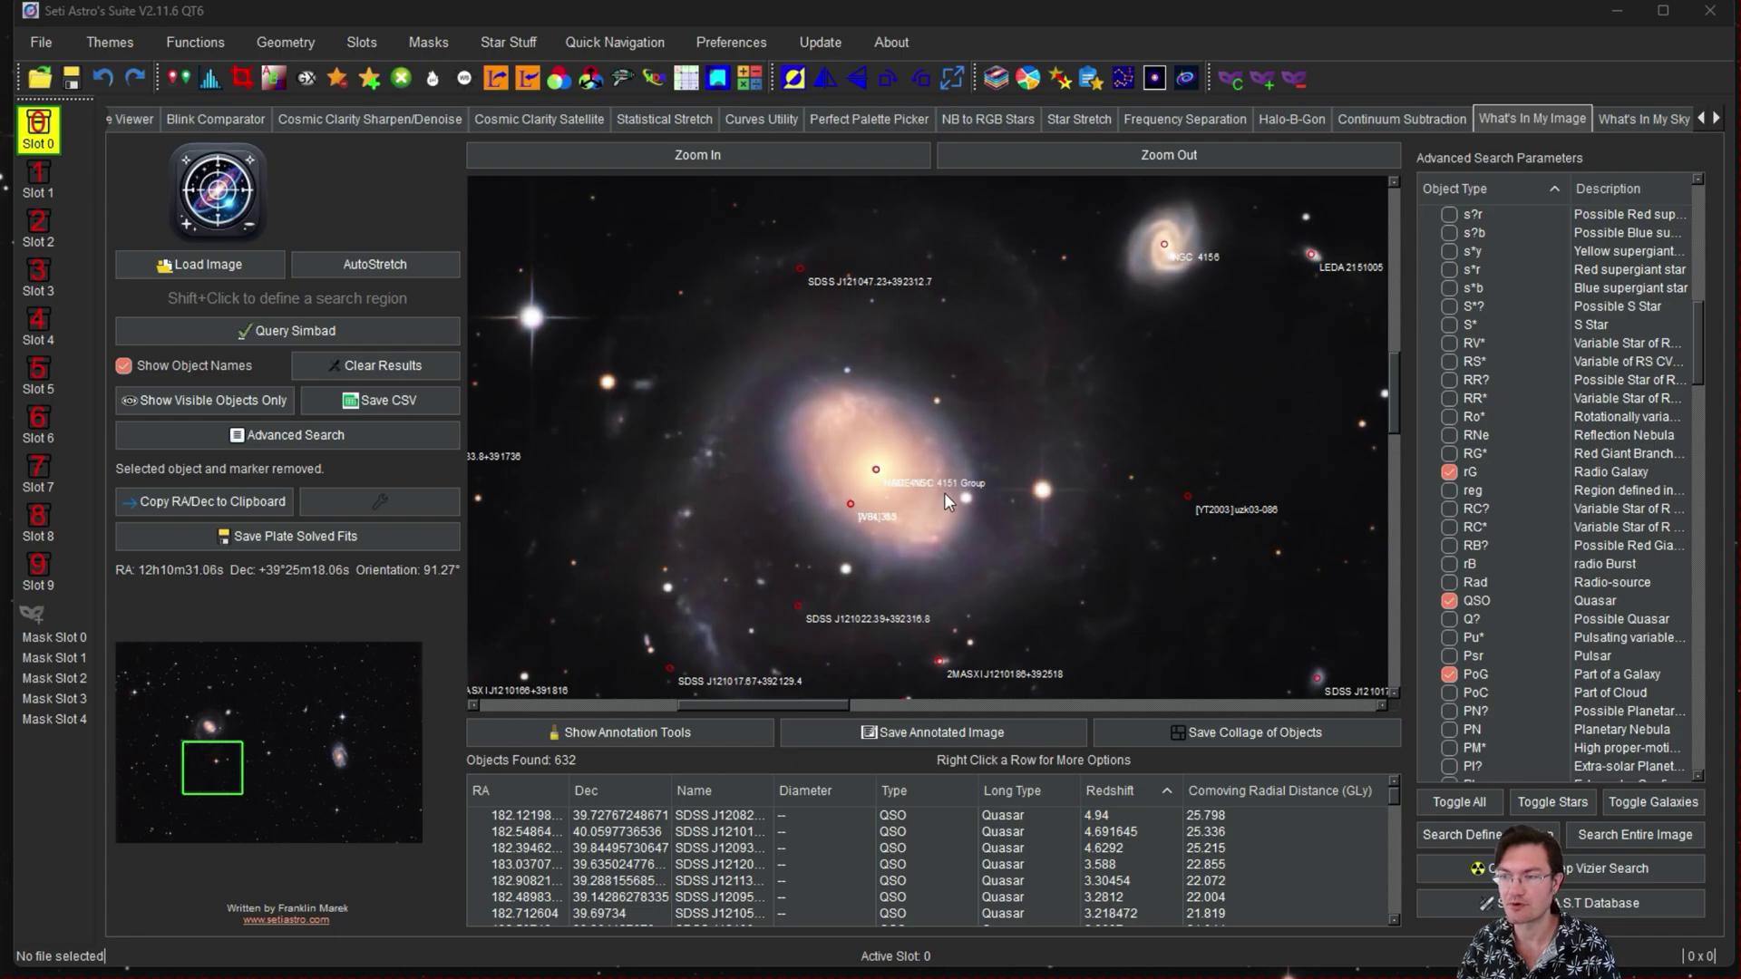
Move the view to NGC 4145 and draw a 0.47-arcmin search circle around the faint object.
click(1216, 390)
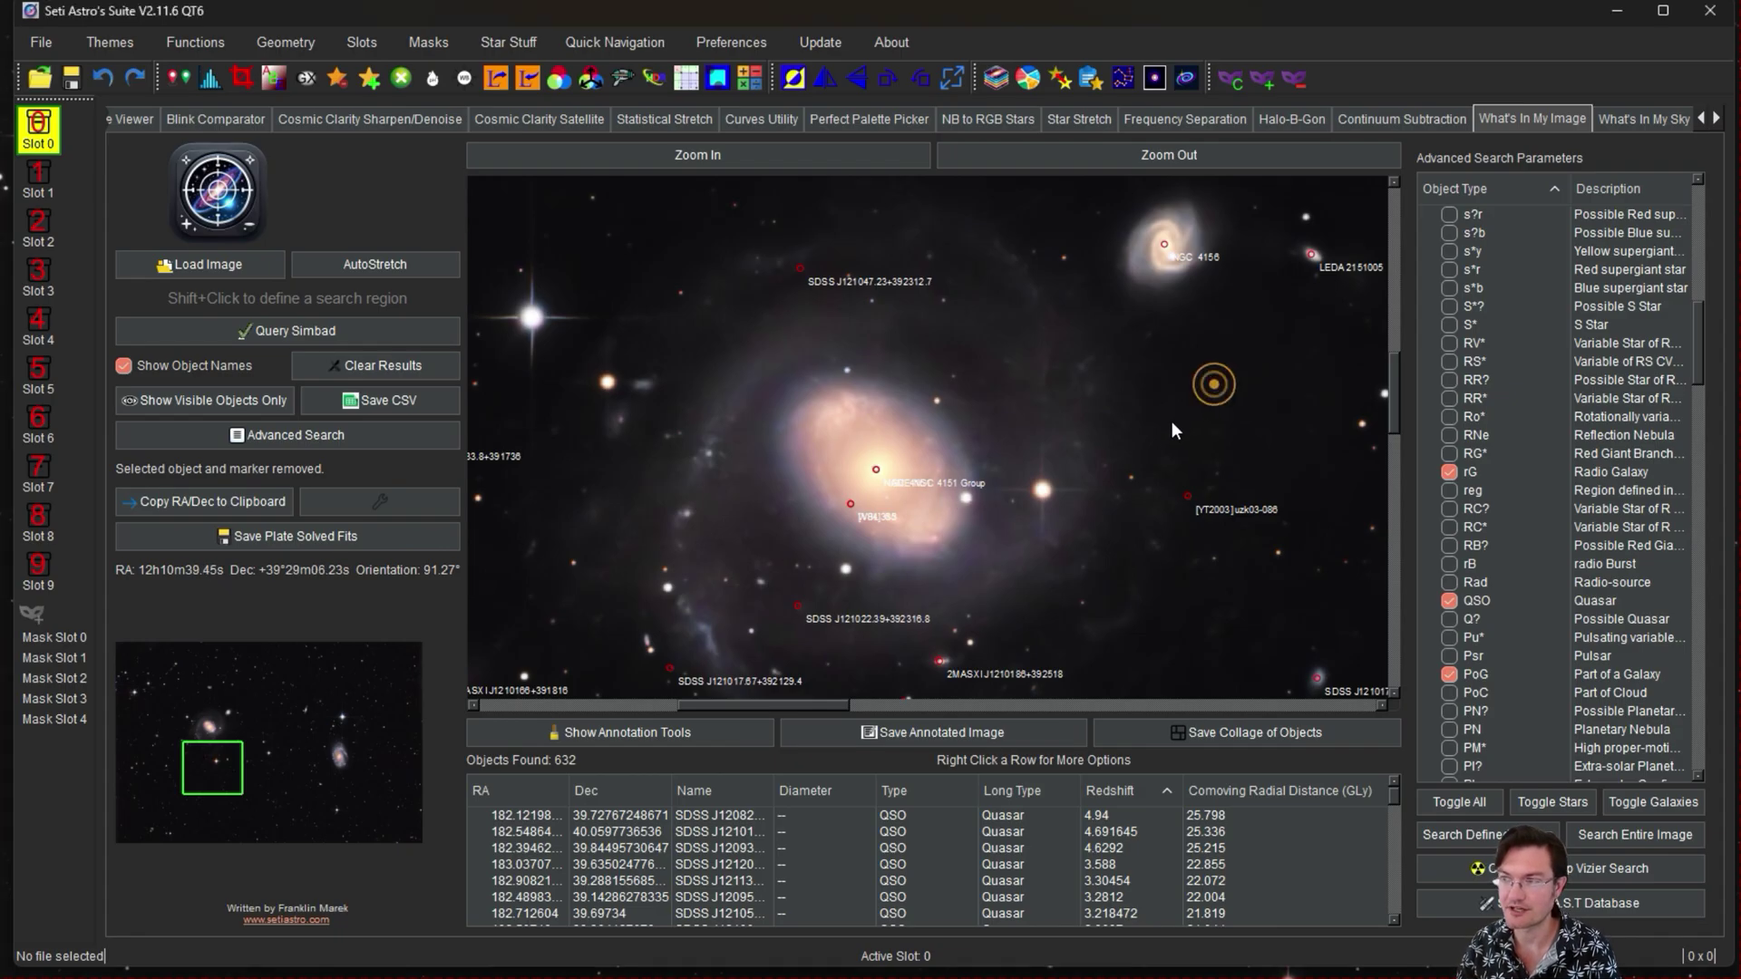
drag(1187, 278, 1139, 320)
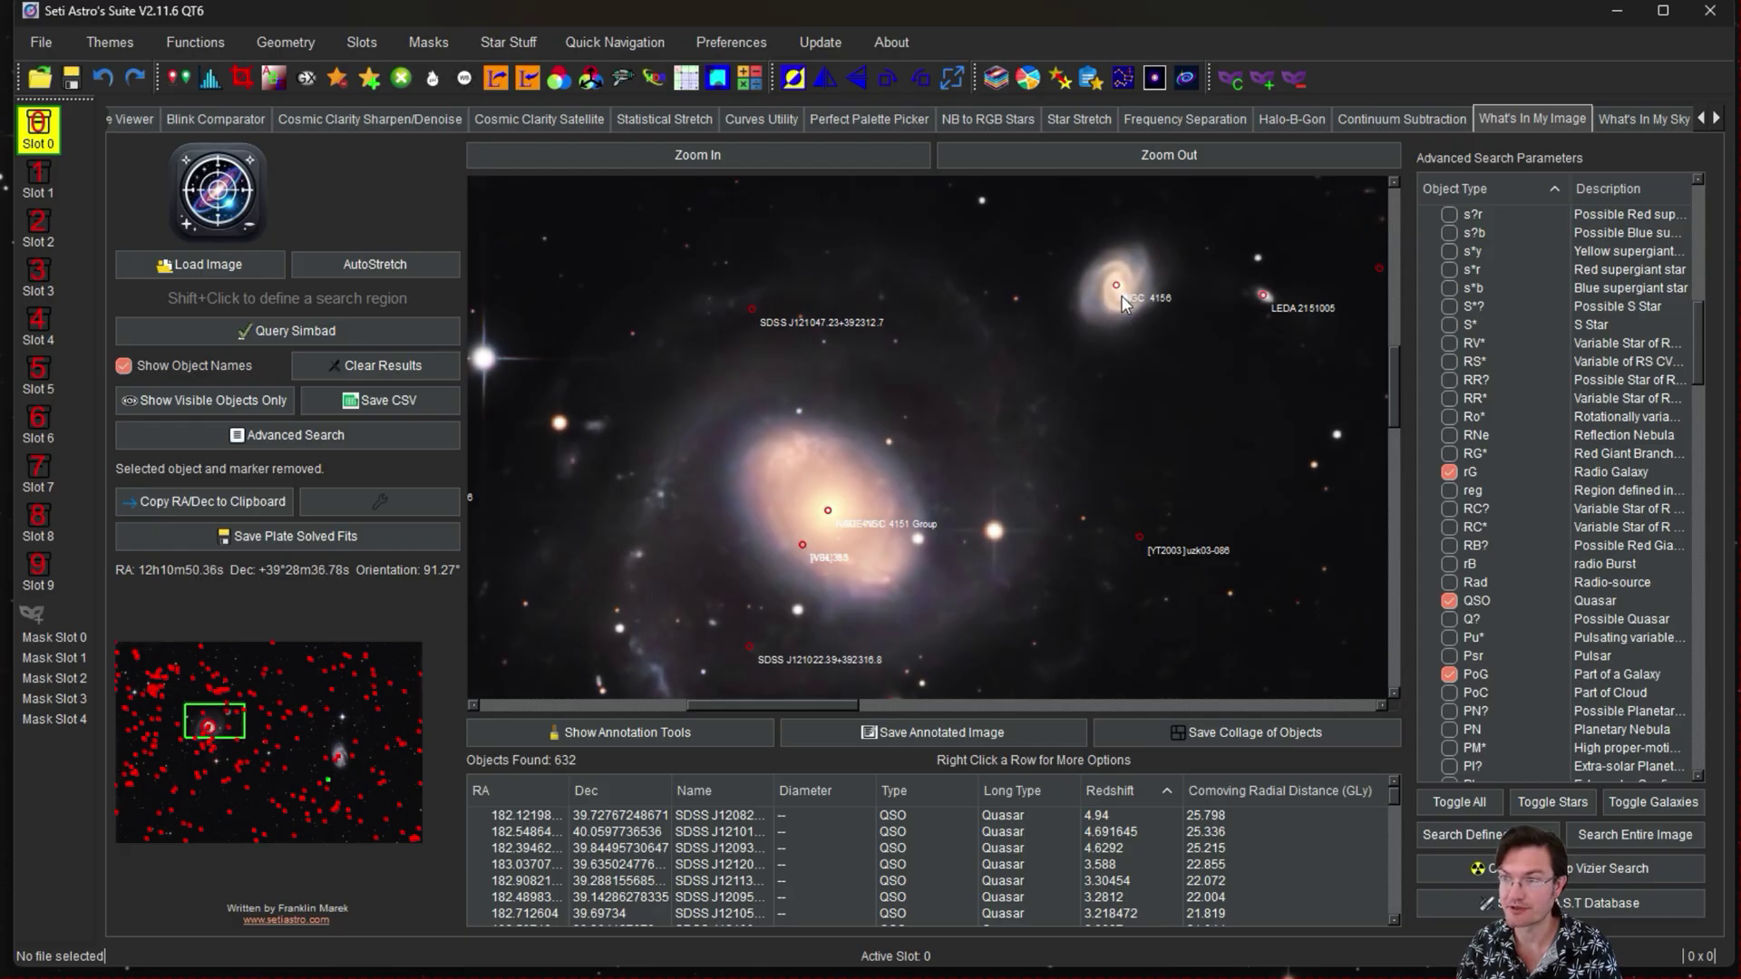
scroll(863, 262, up, 3)
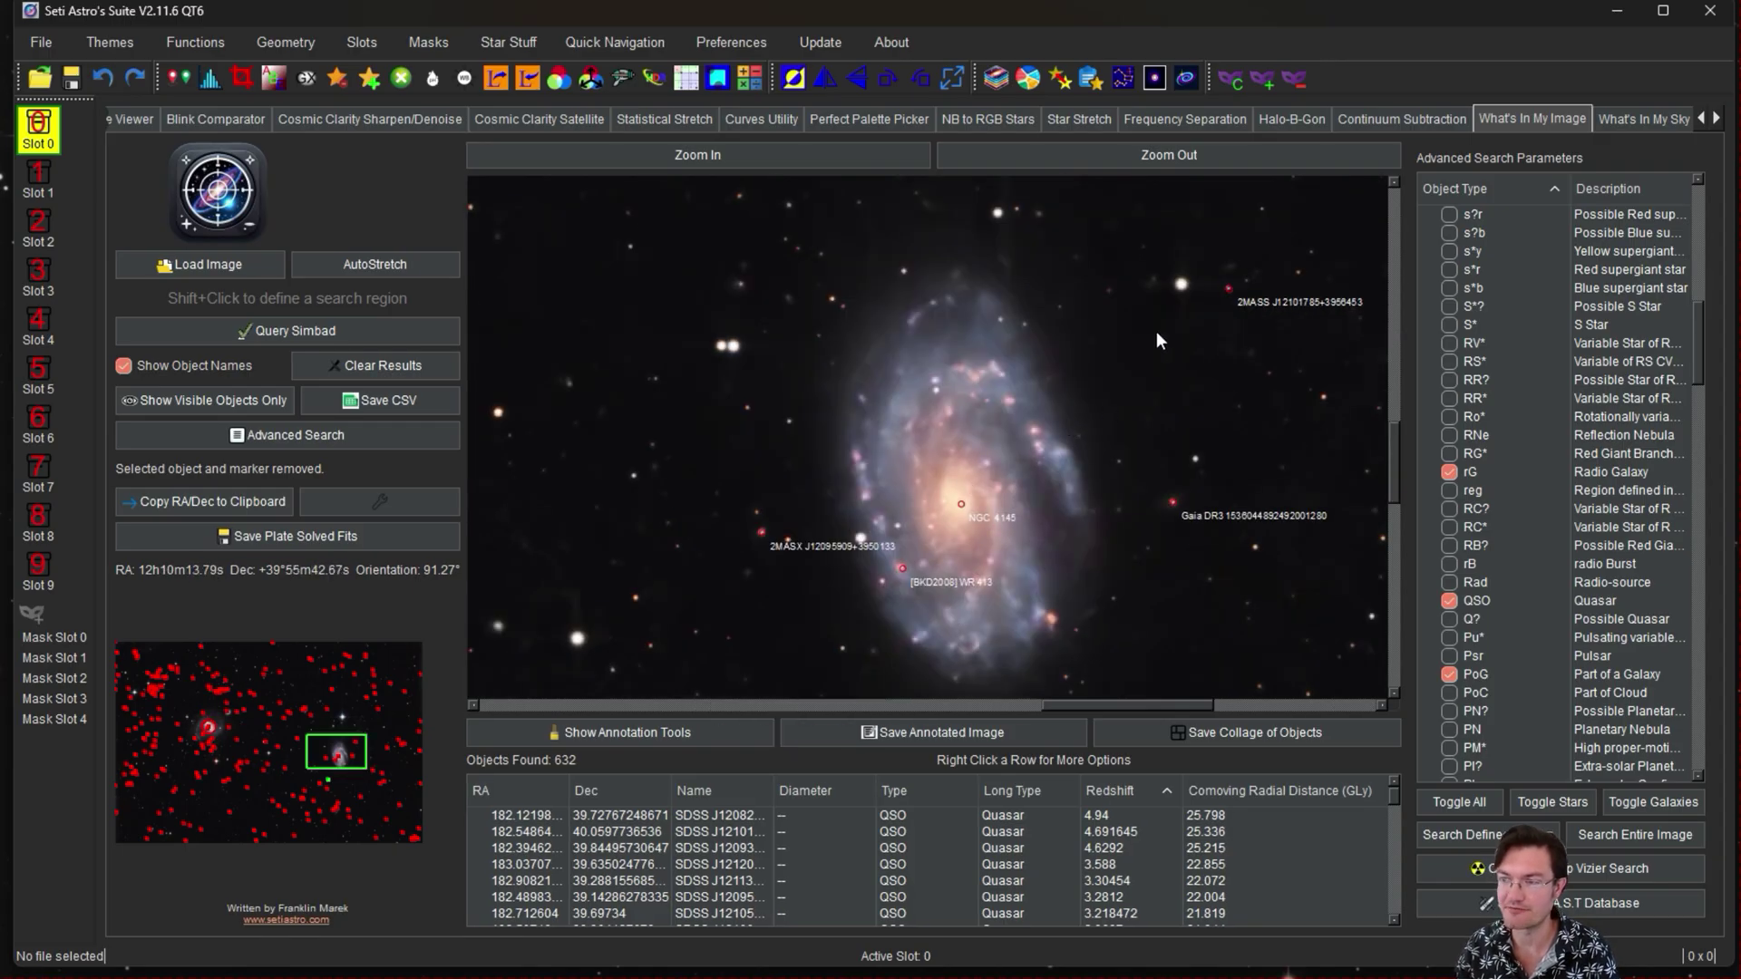
click(1150, 290)
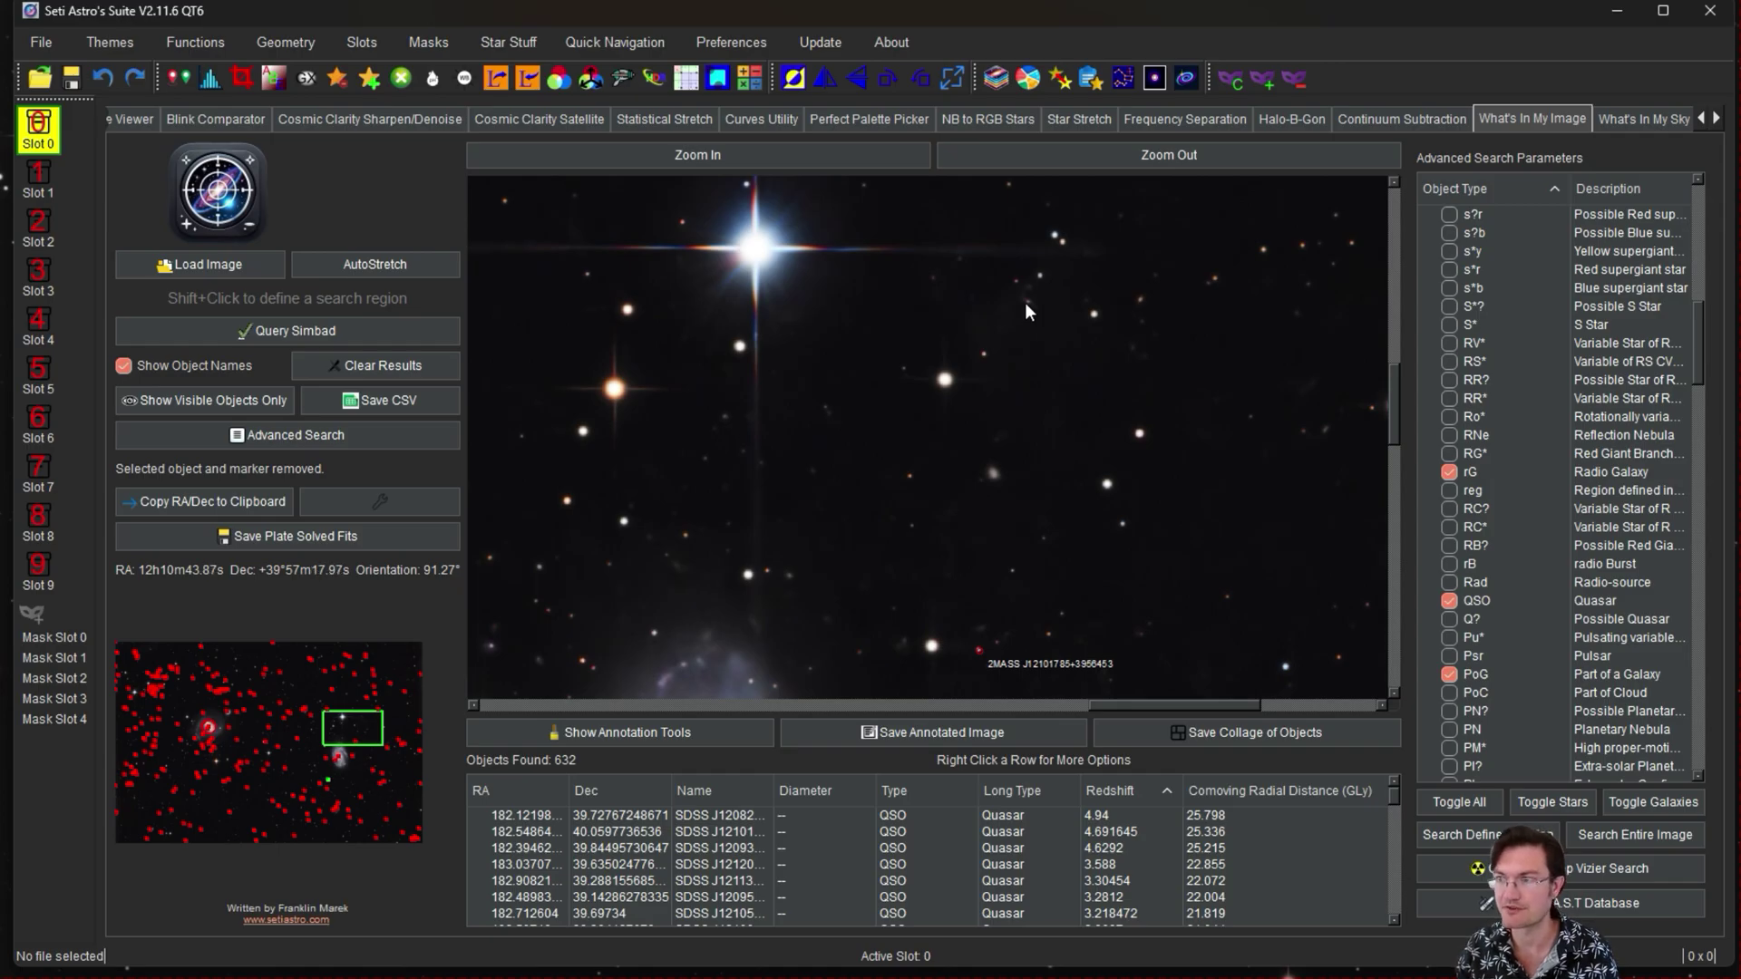
drag(1025, 302, 1048, 320)
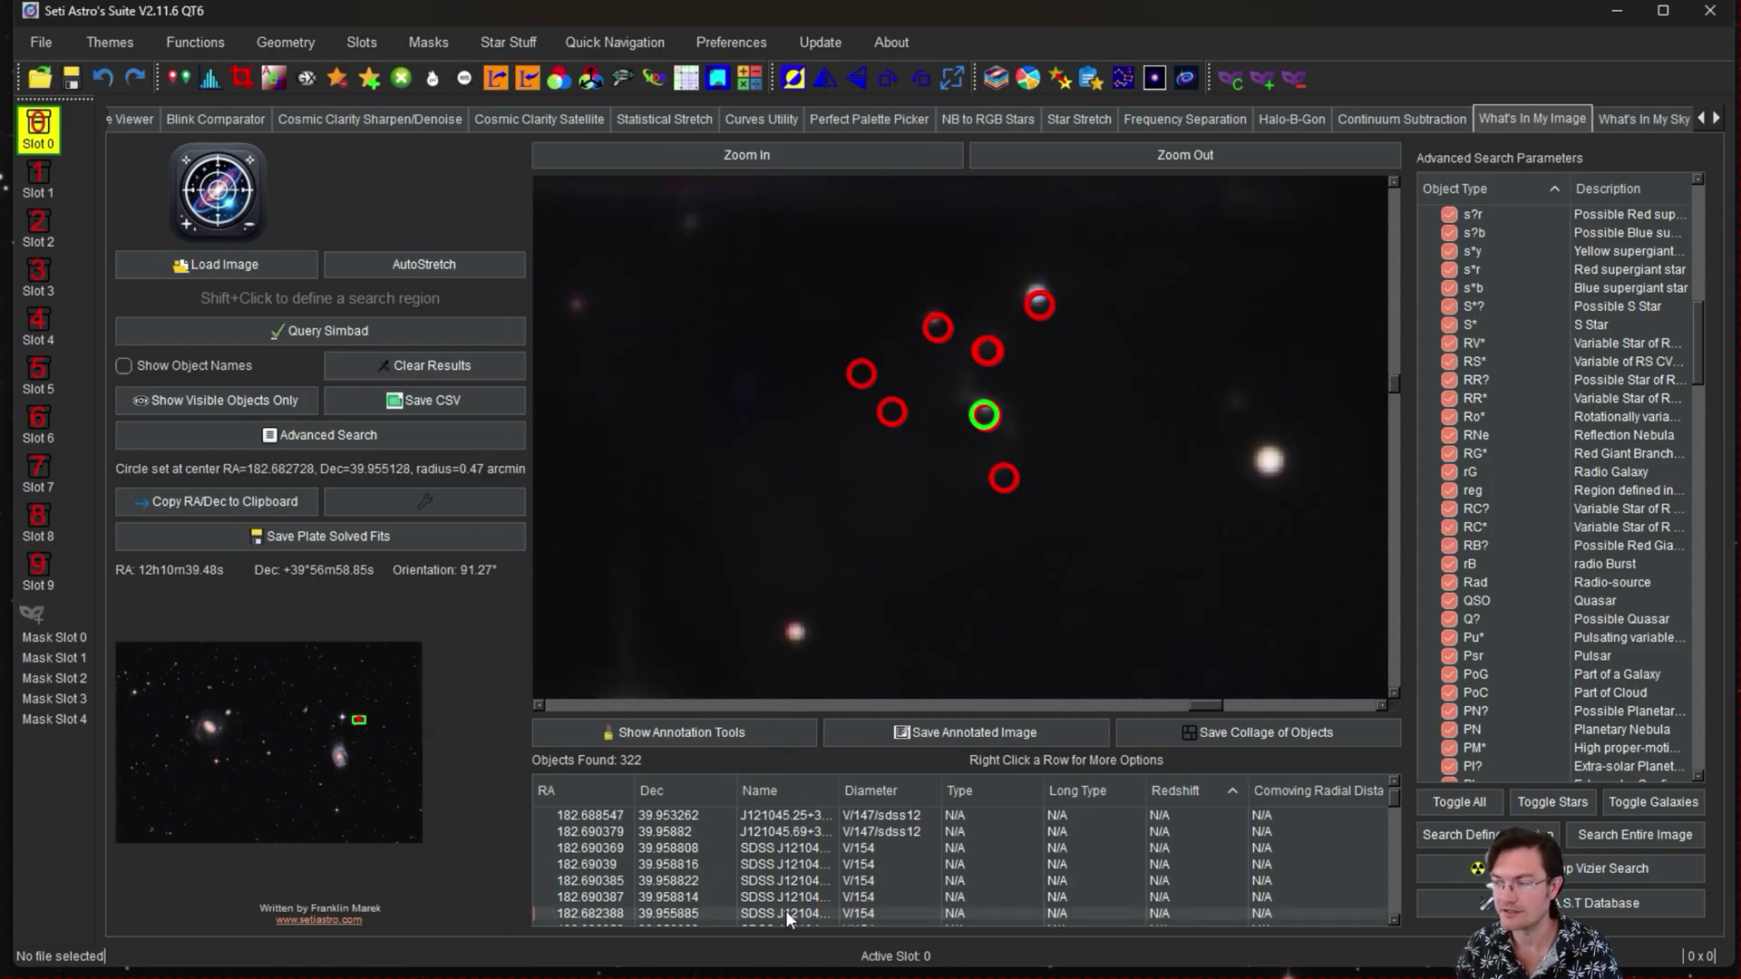
Open the WISEA J121043.82+395722.5 row in NED and view its IRSA Finderchart images.
double_click(786, 911)
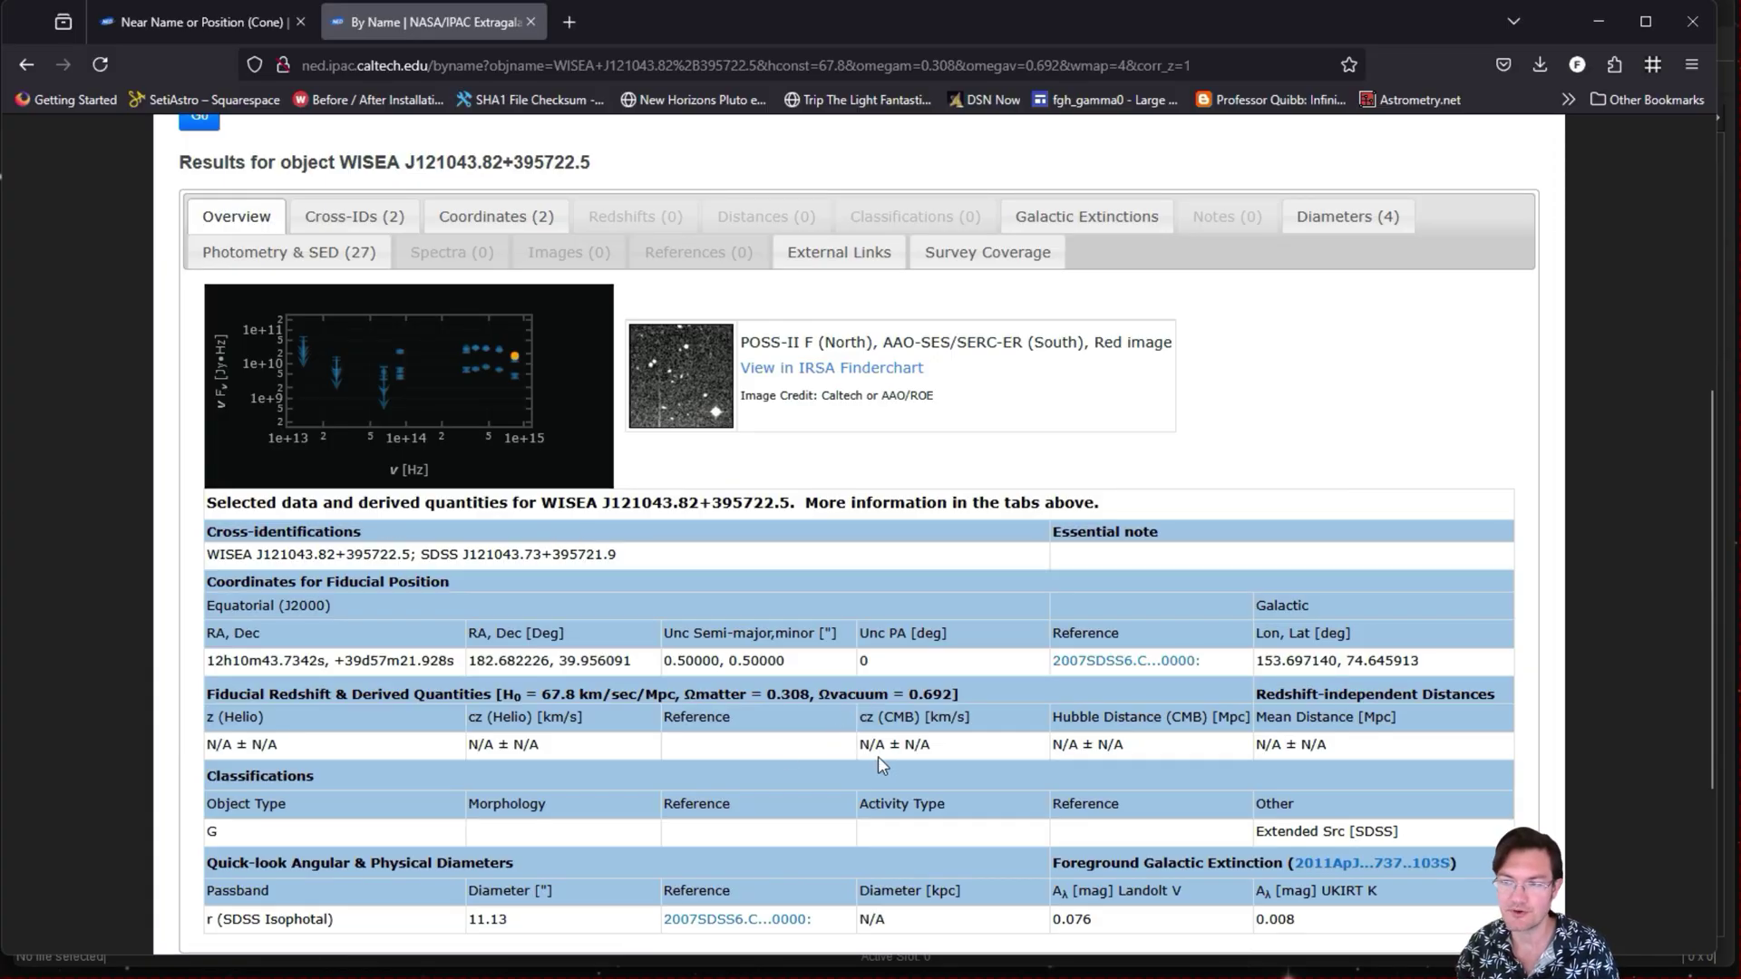
scroll(975, 762, down, 1)
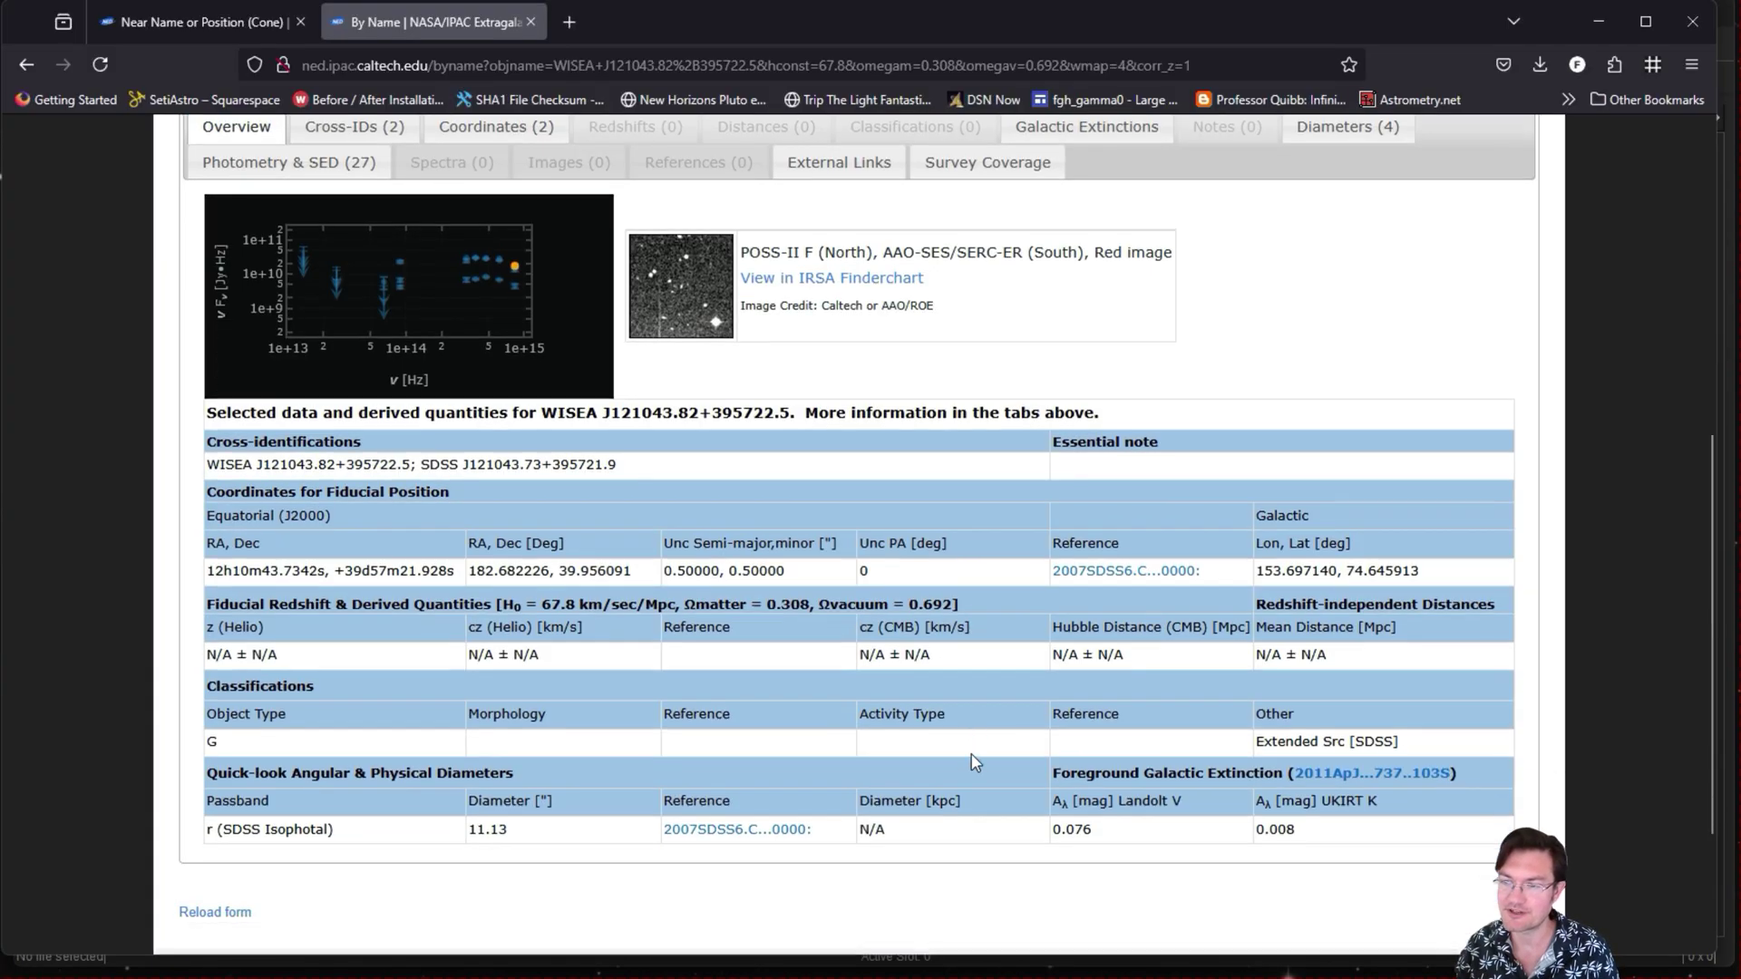
scroll(975, 762, up, 3)
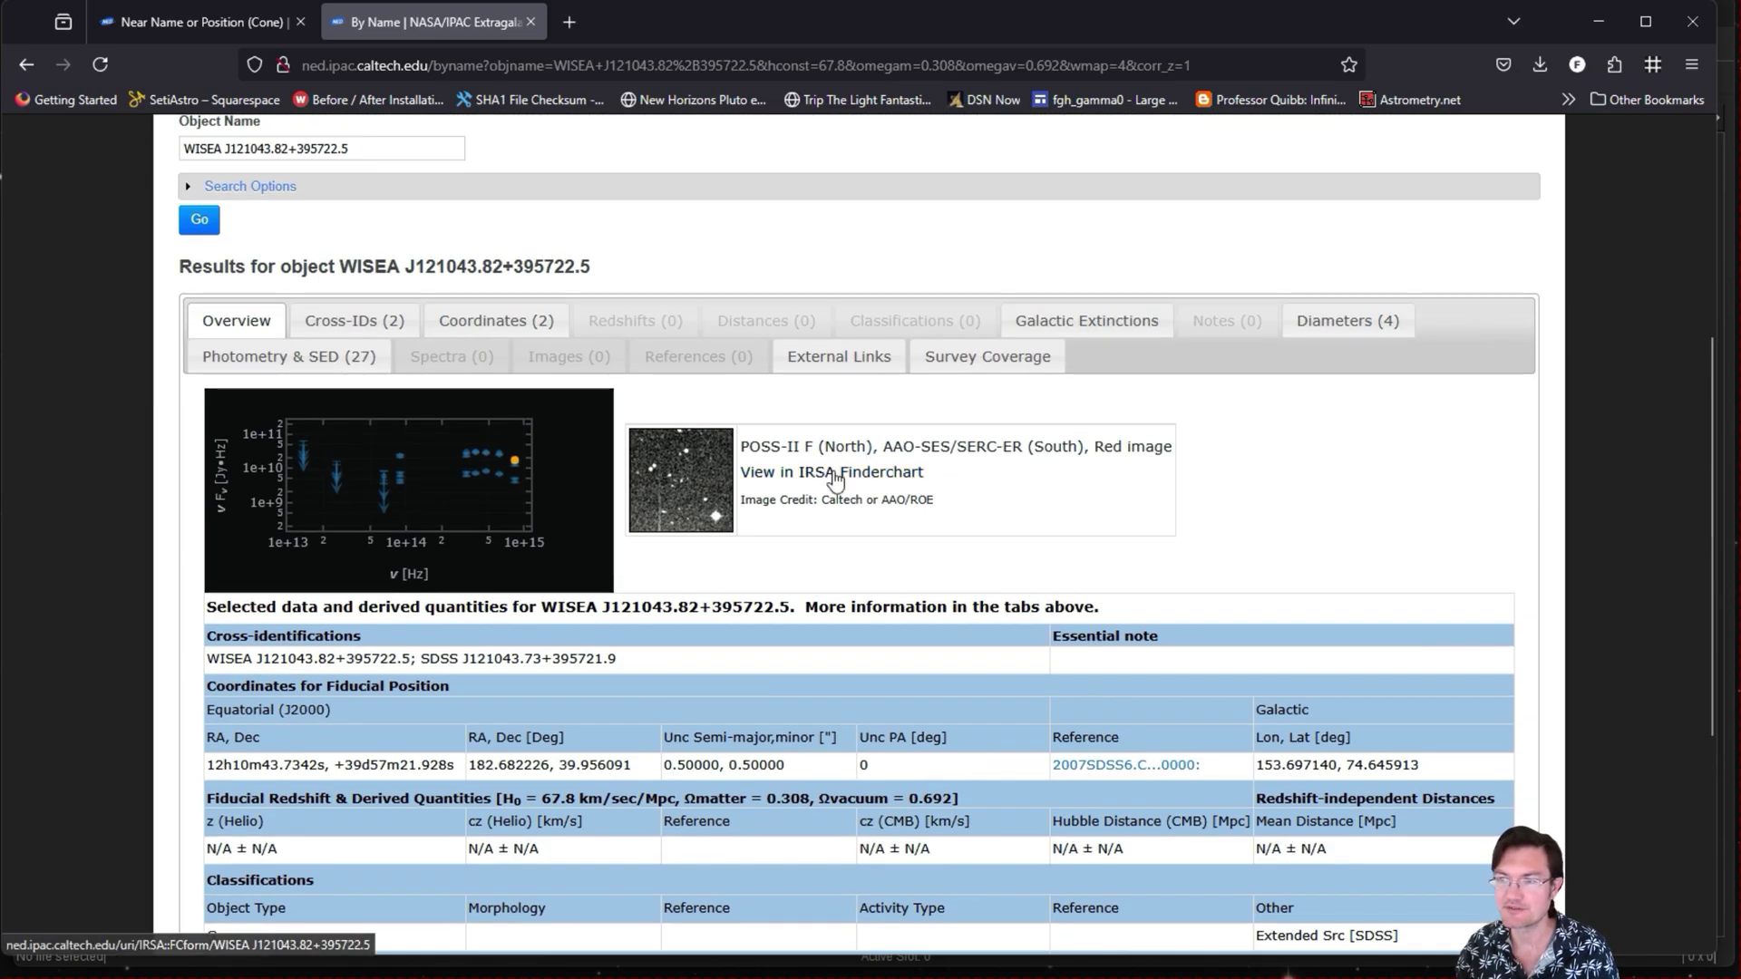
click(833, 472)
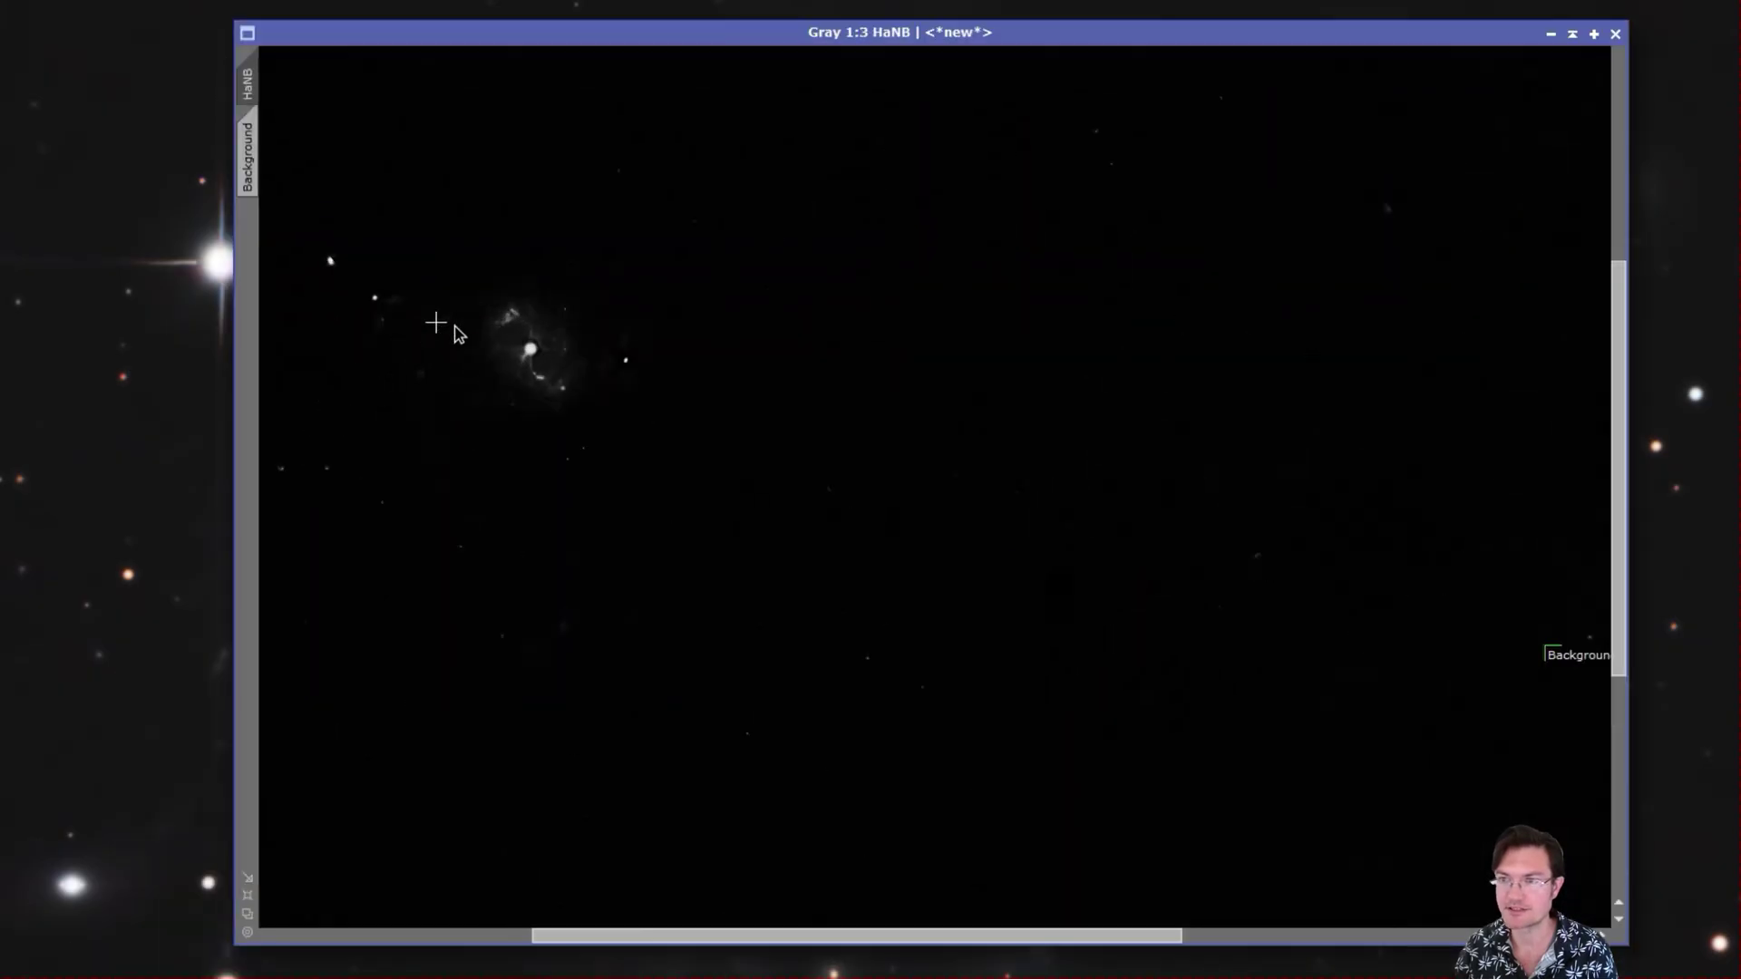
scroll(453, 334, up, 4)
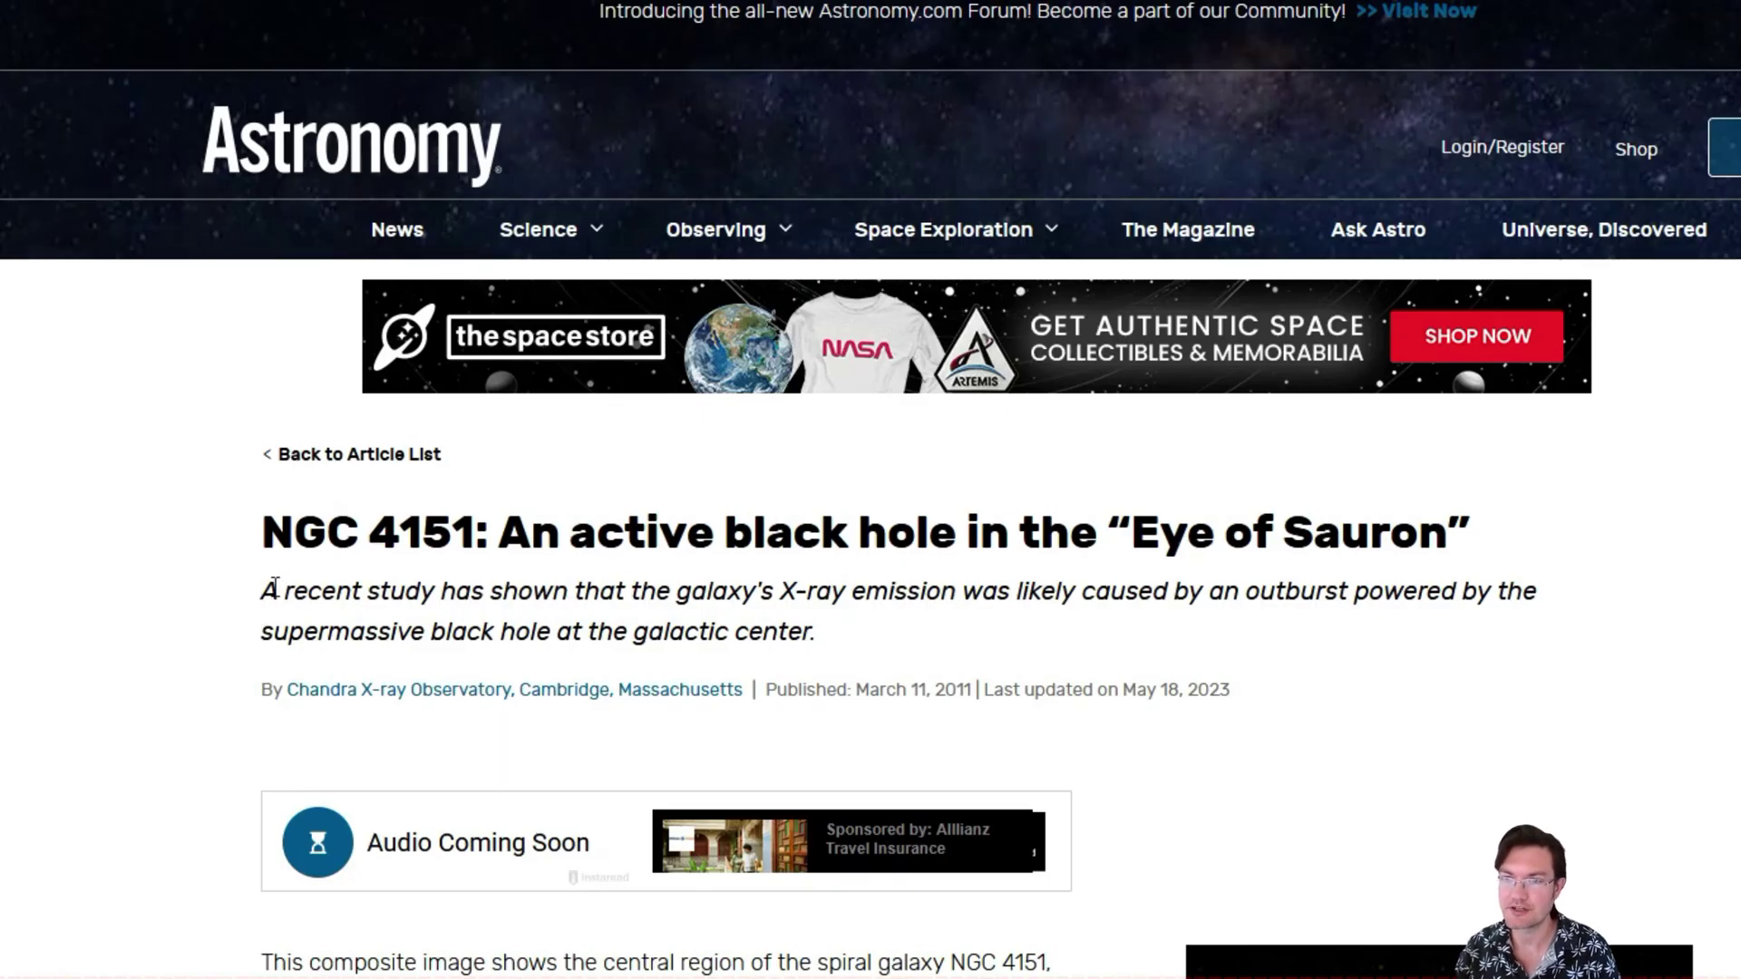
Scroll the NGC 4151 Eye of Sauron article down to its composite X-ray/radio/optical image.
scroll(244, 653, down, 2)
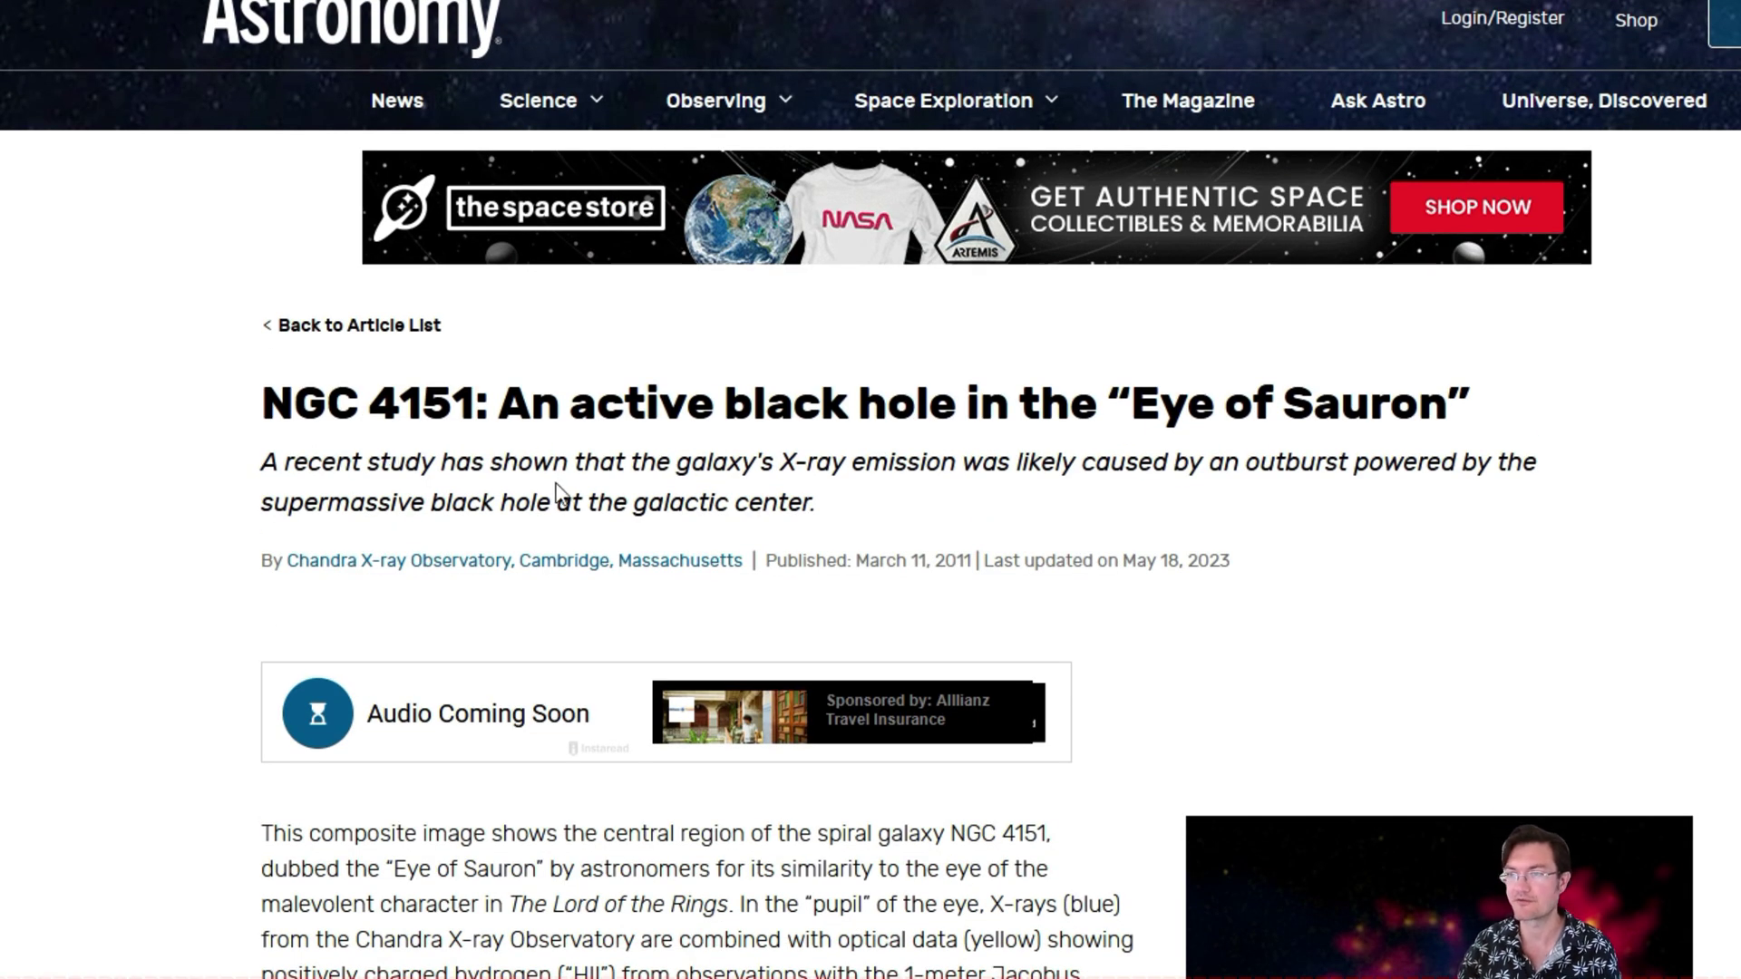
scroll(556, 495, down, 2)
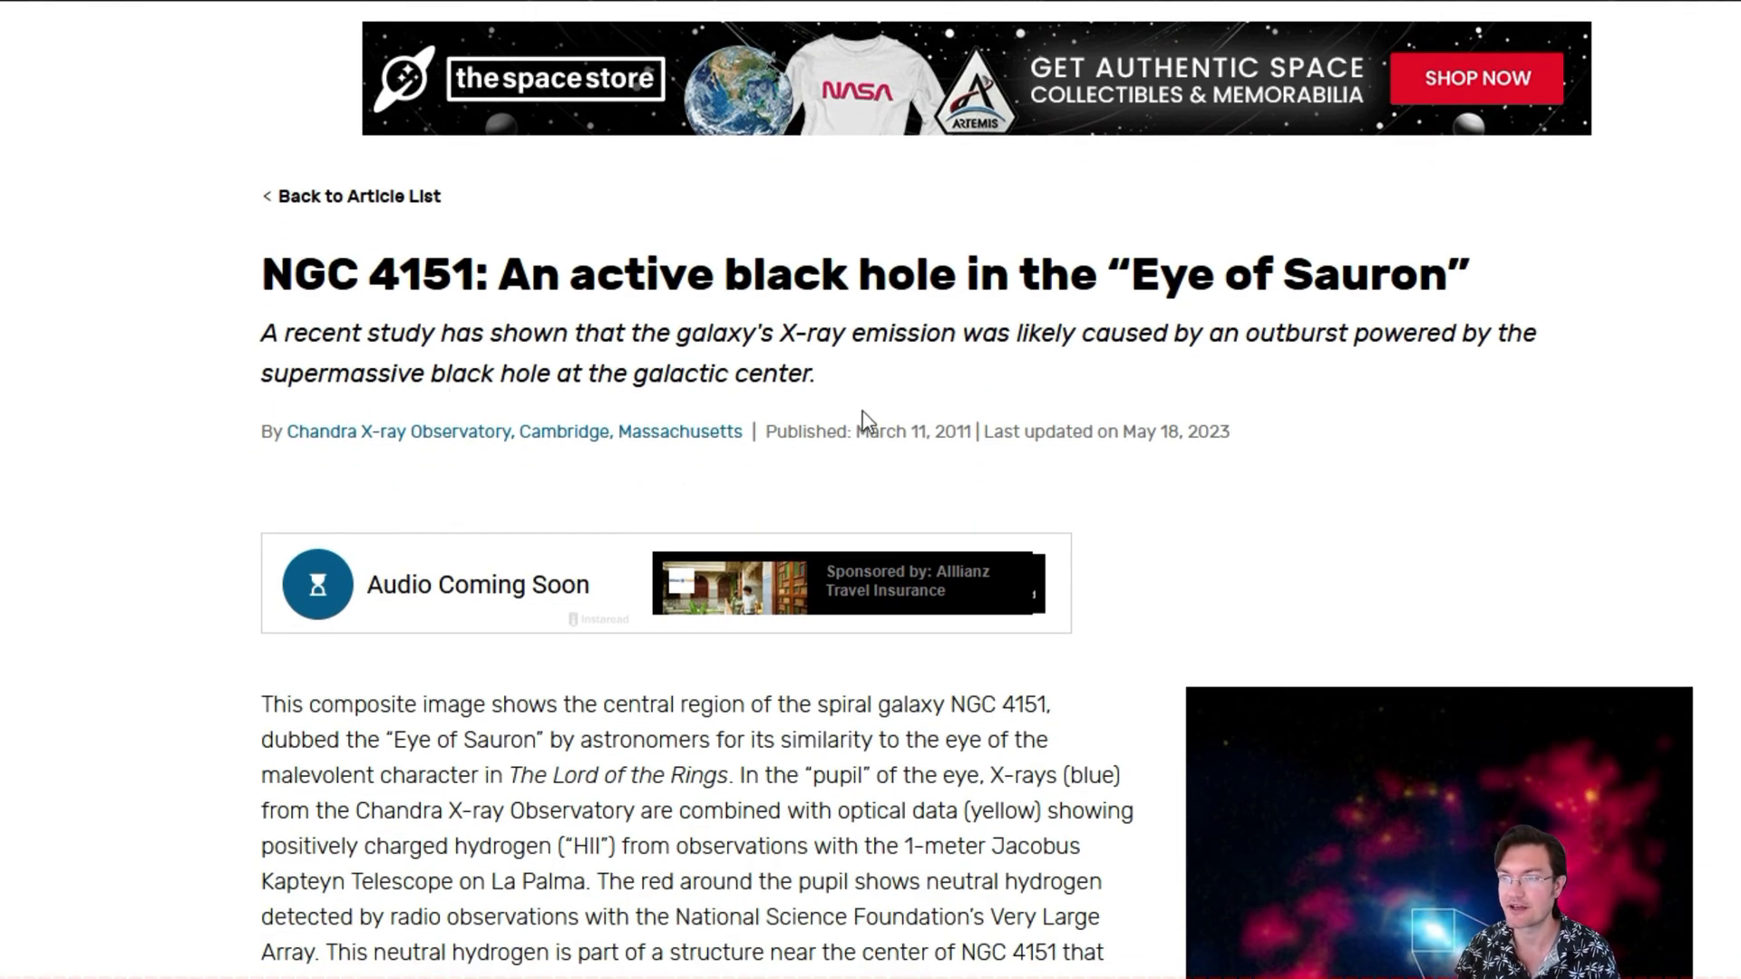
scroll(898, 433, down, 2)
scroll(899, 428, down, 3)
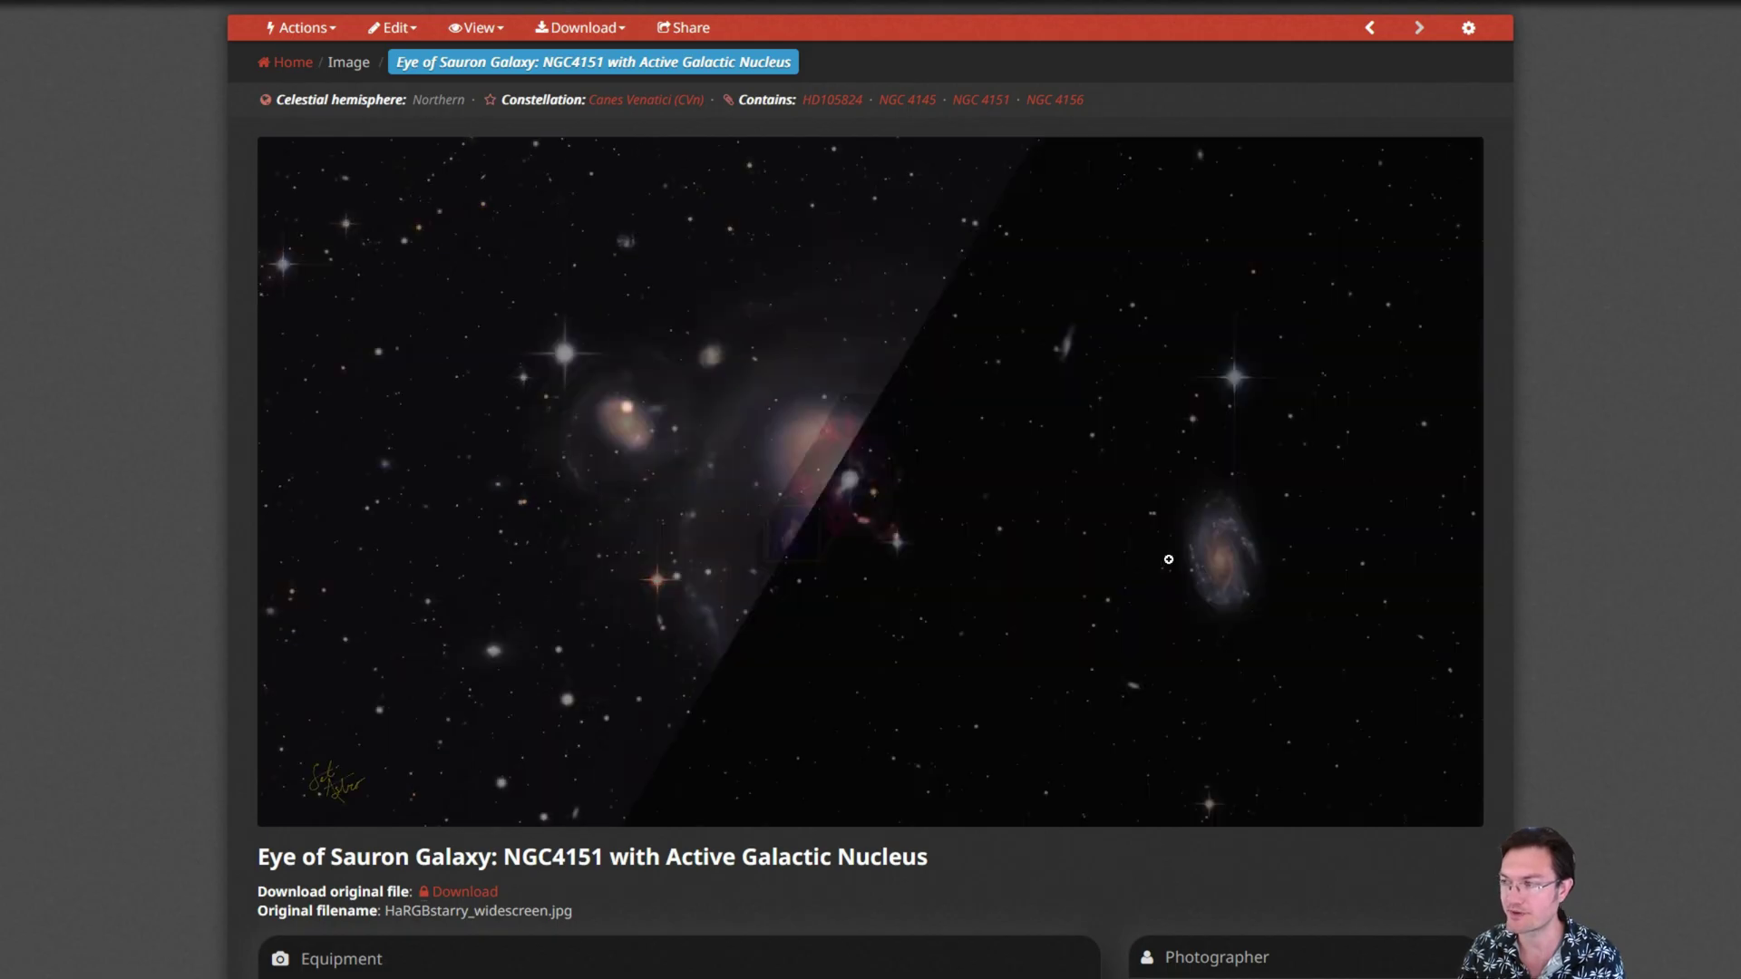
Scroll the AstroBin post through Equipment, Acquisition details and Description, then back up.
scroll(1598, 566, down, 8)
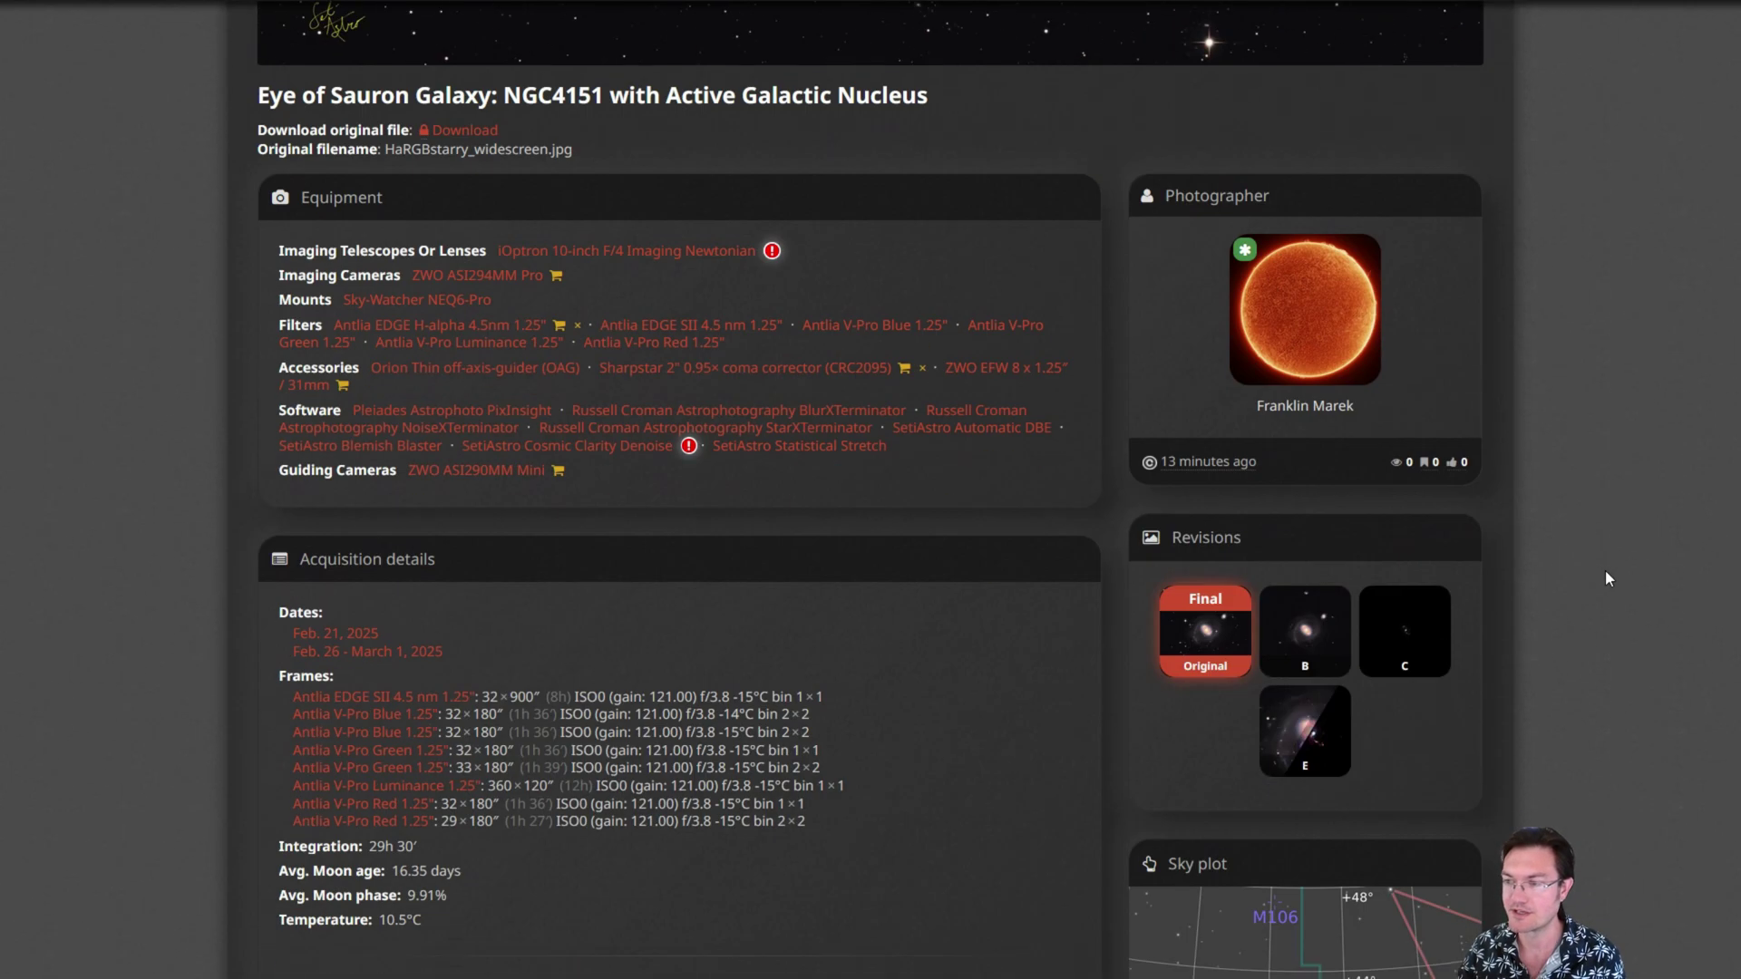
scroll(1605, 569, down, 3)
scroll(661, 642, down, 7)
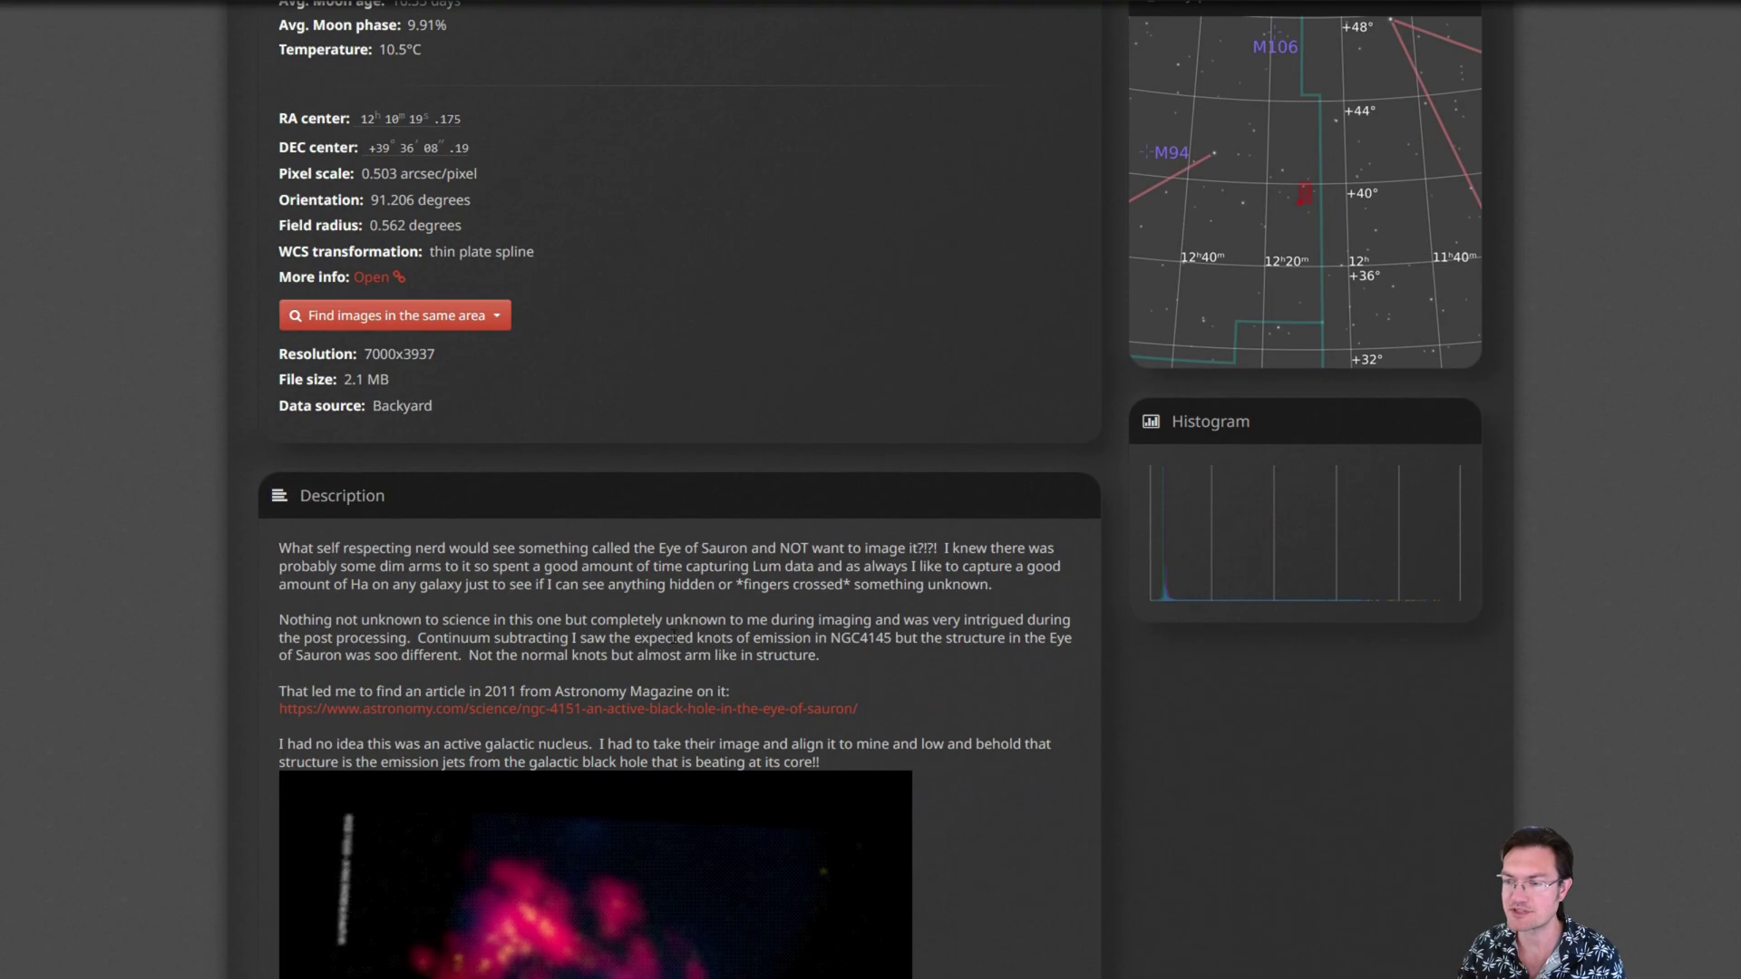
scroll(1088, 599, down, 5)
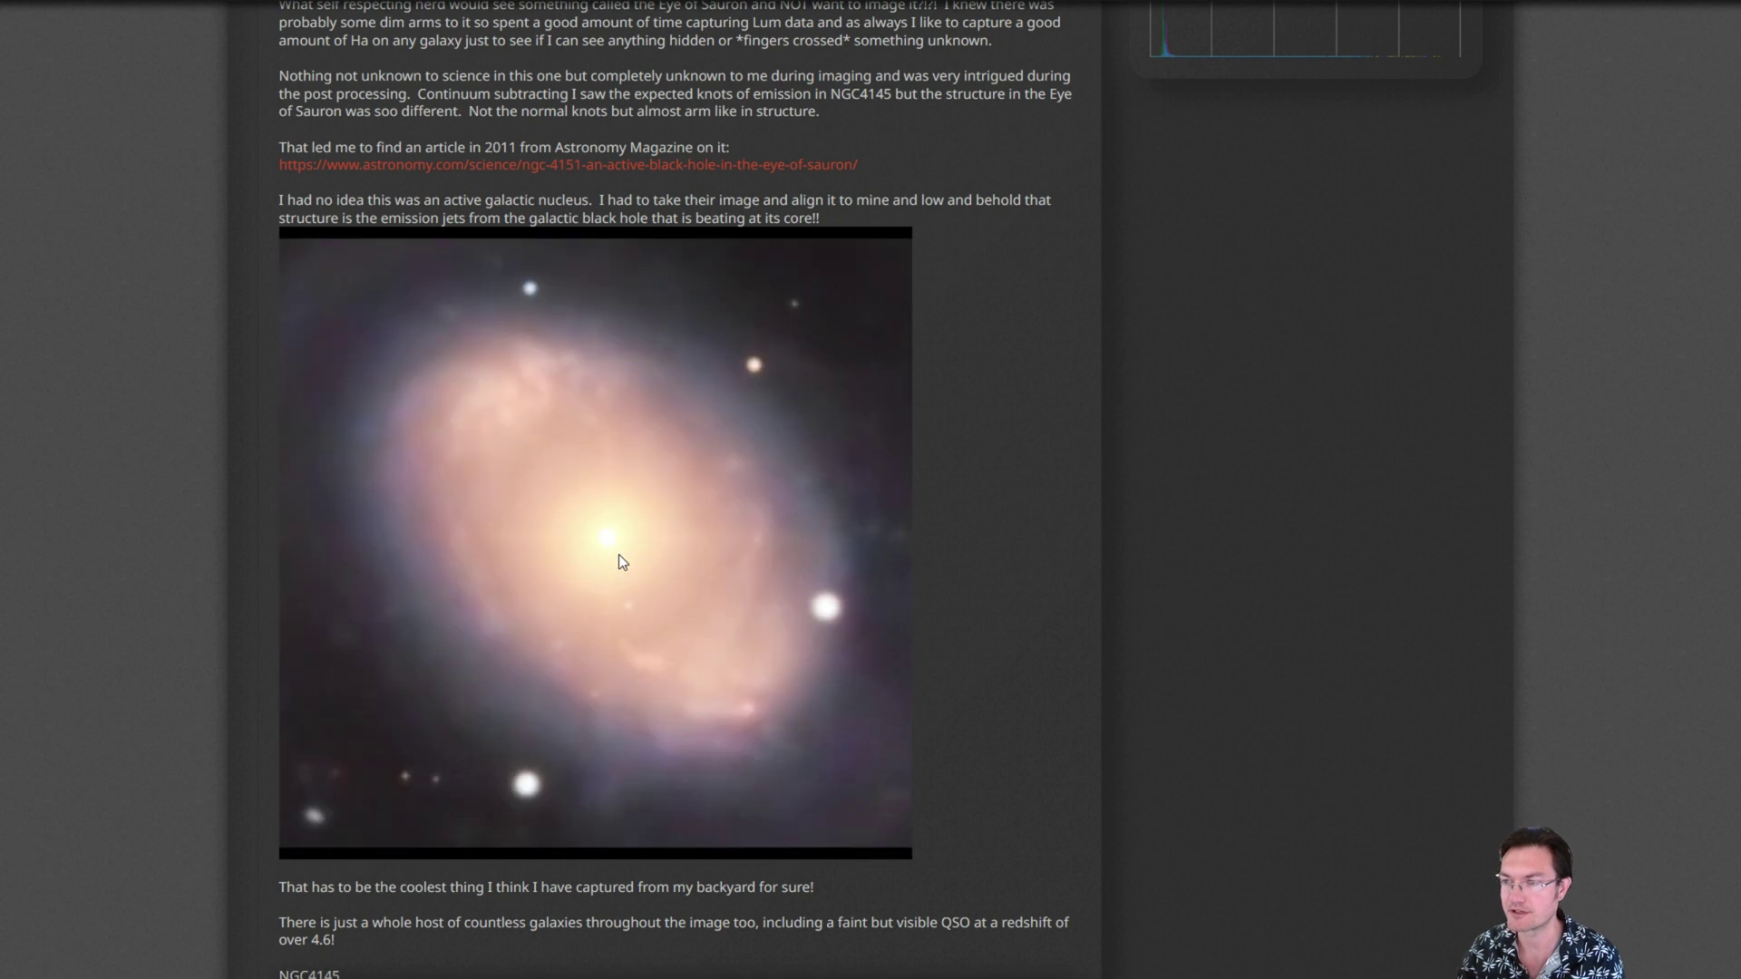
scroll(1057, 696, down, 2)
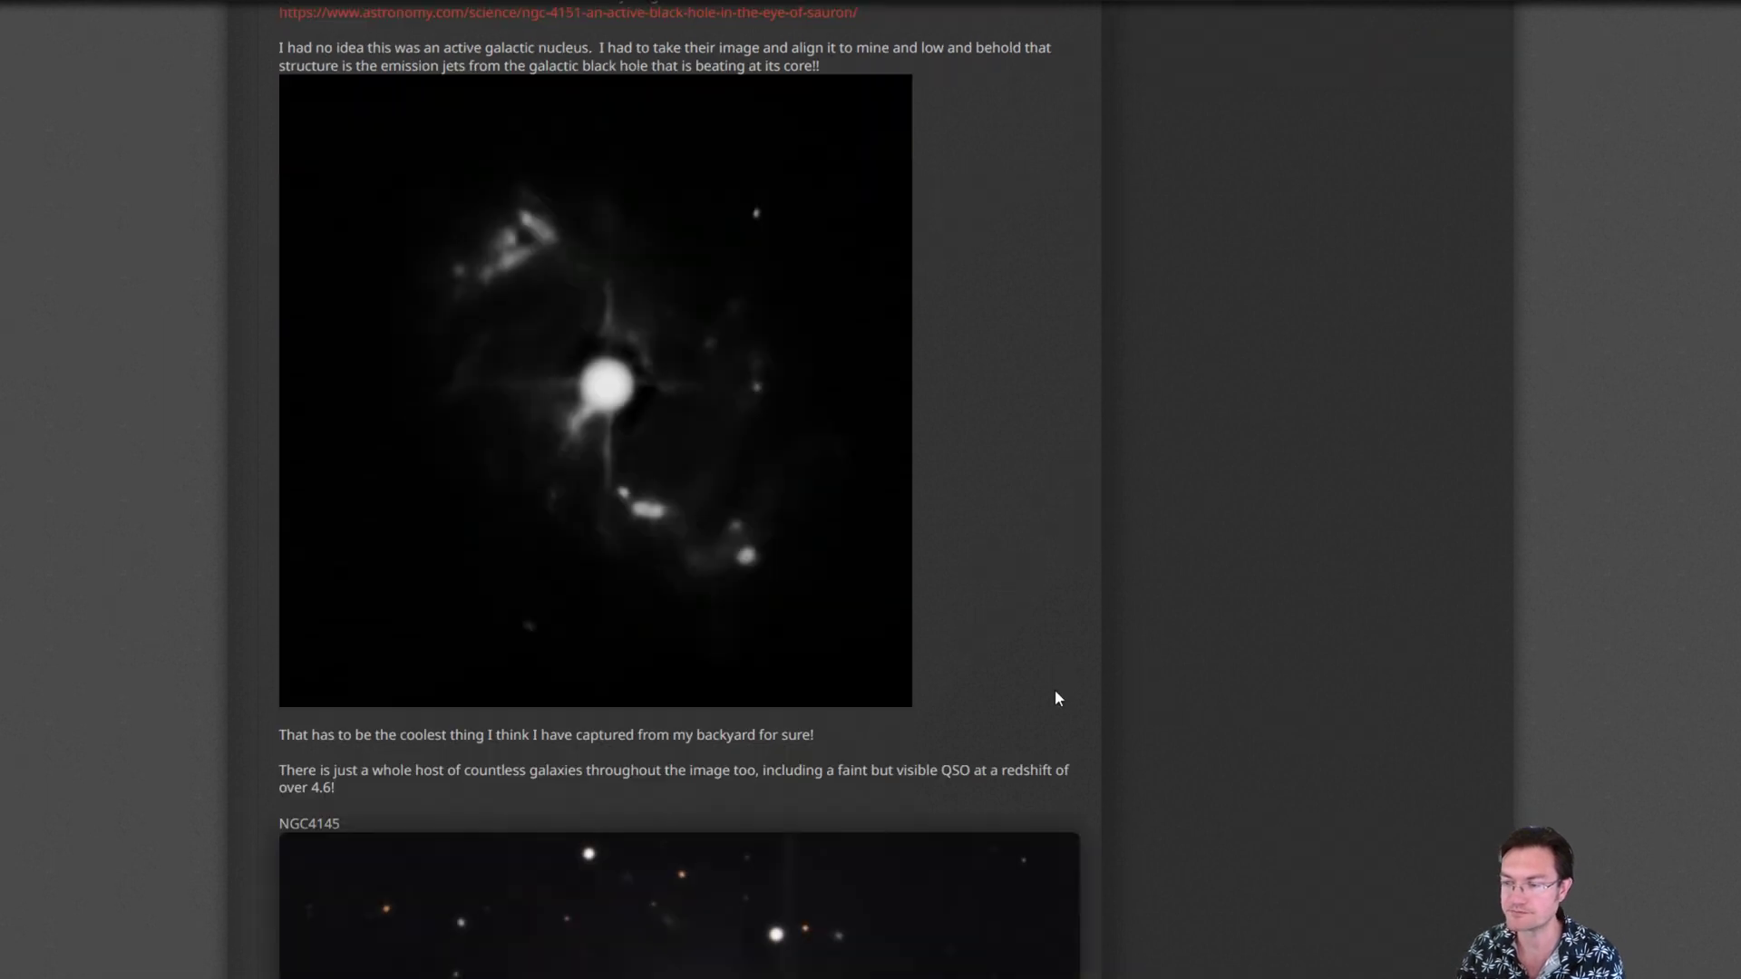
scroll(1164, 655, down, 15)
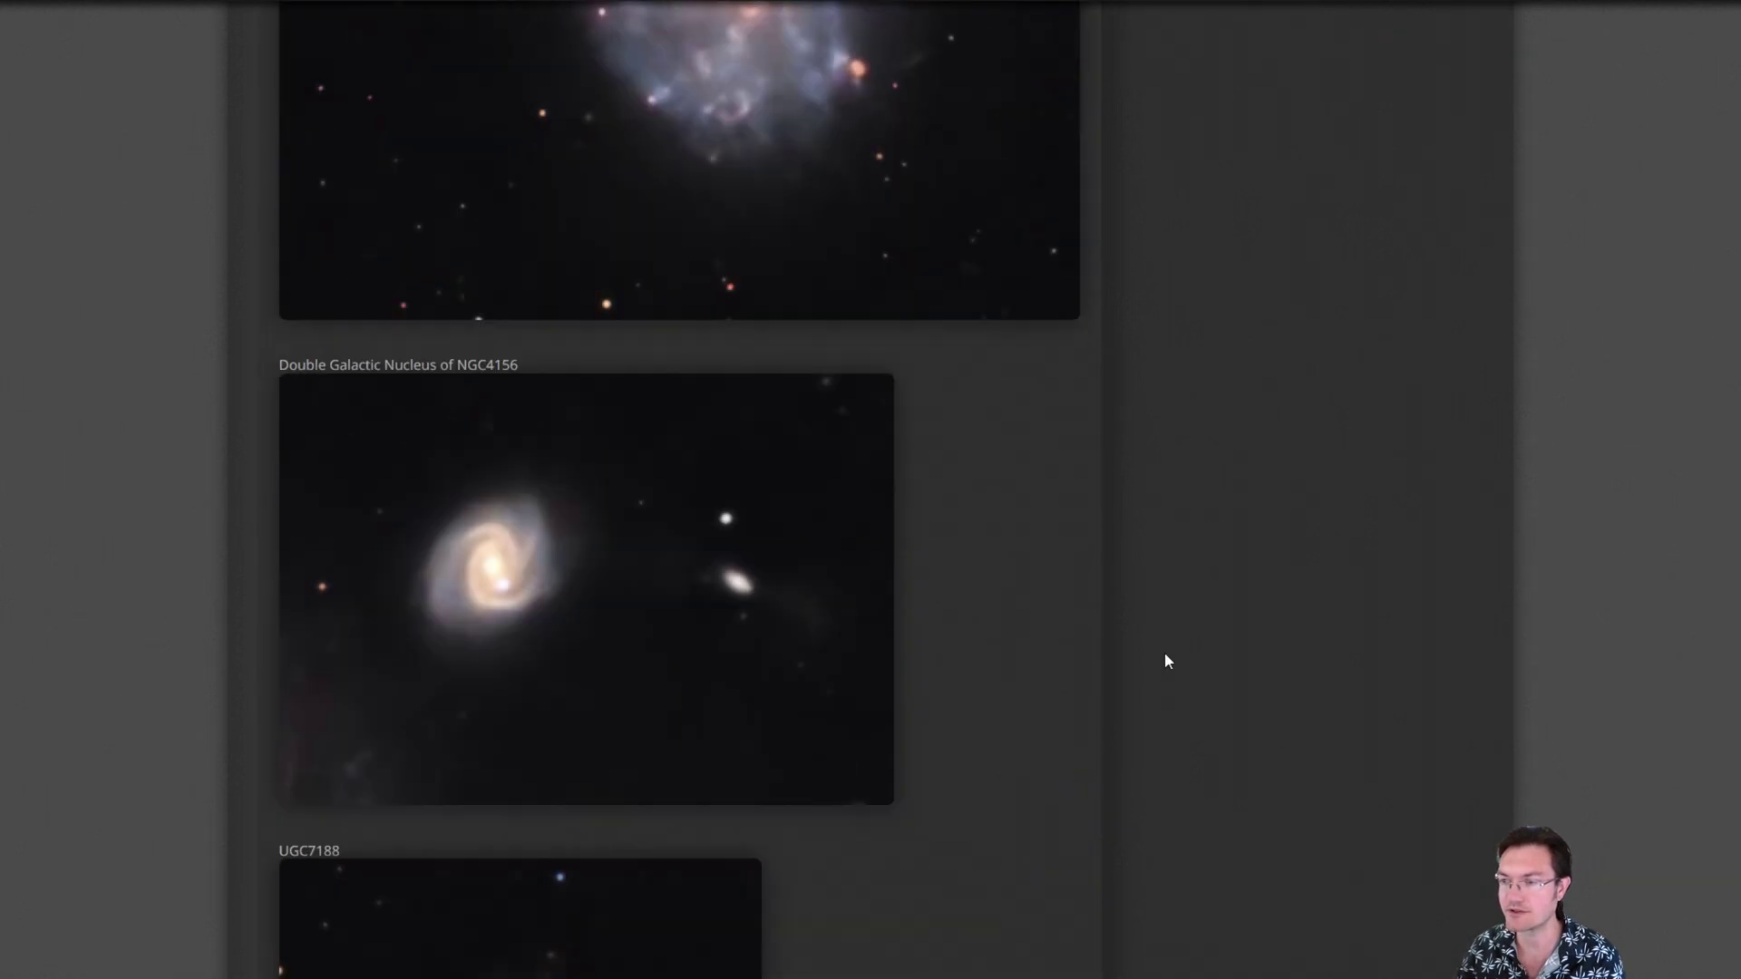
scroll(1165, 653, down, 7)
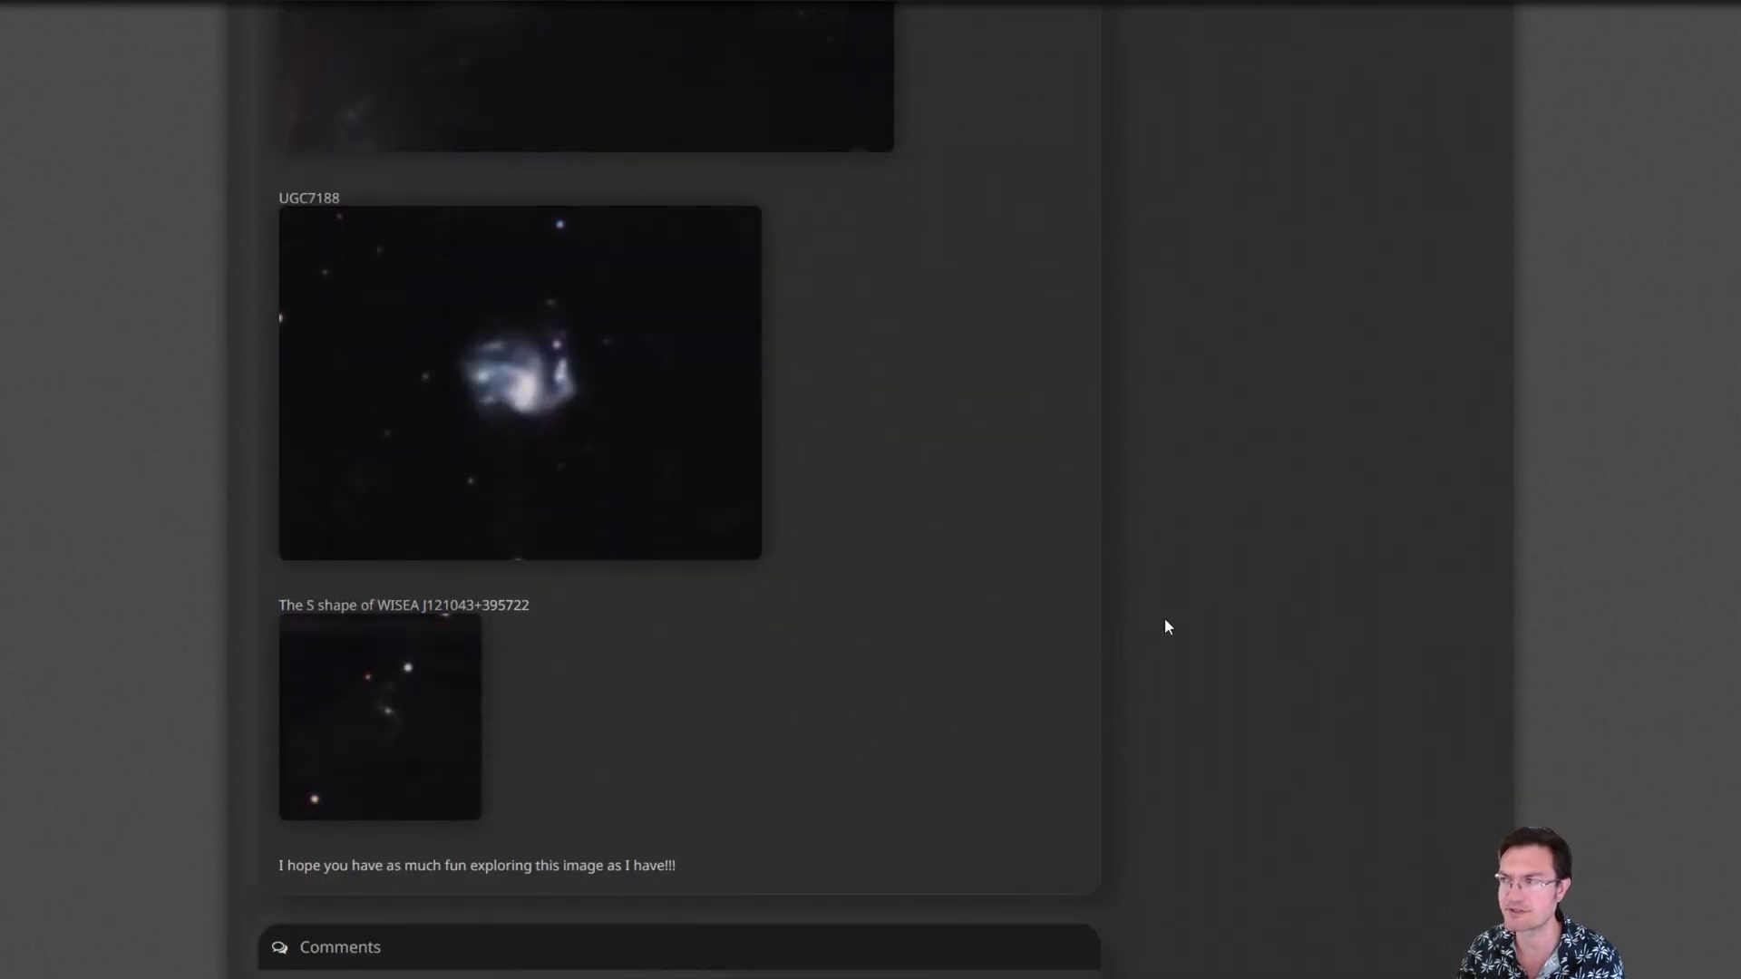
scroll(1165, 620, up, 20)
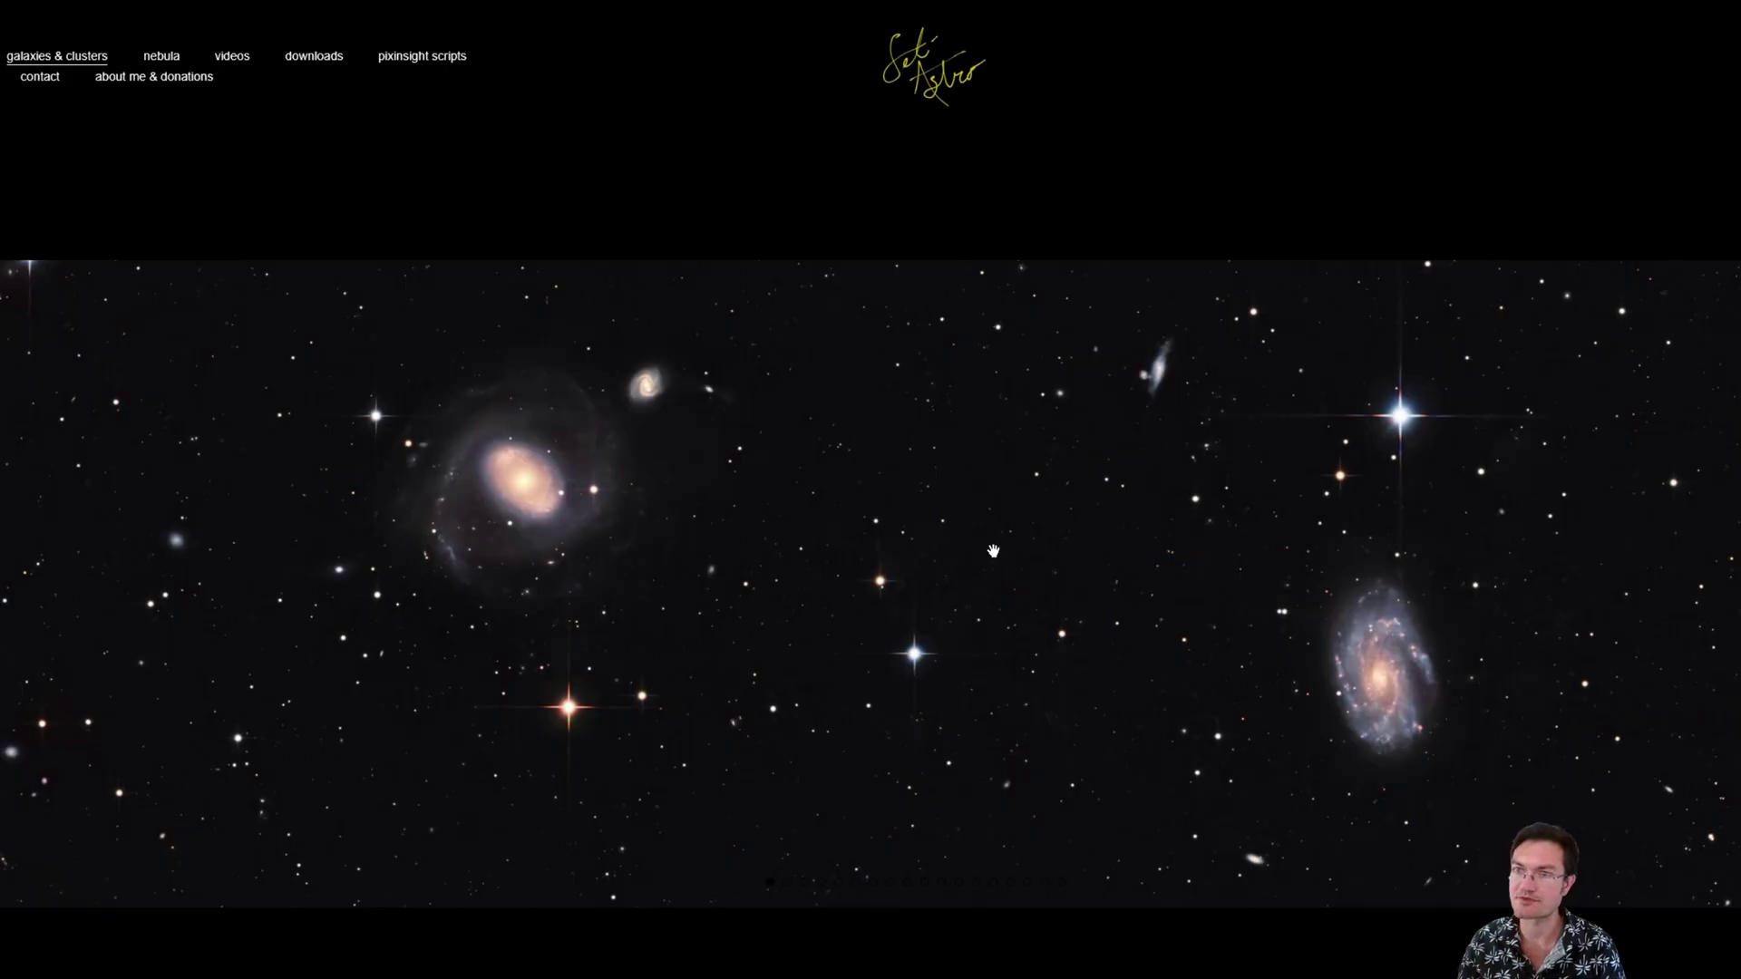
Scroll the galaxies & clusters page to the Eye of Sauron: NGC4151 write-up and core close-up.
scroll(998, 556, down, 7)
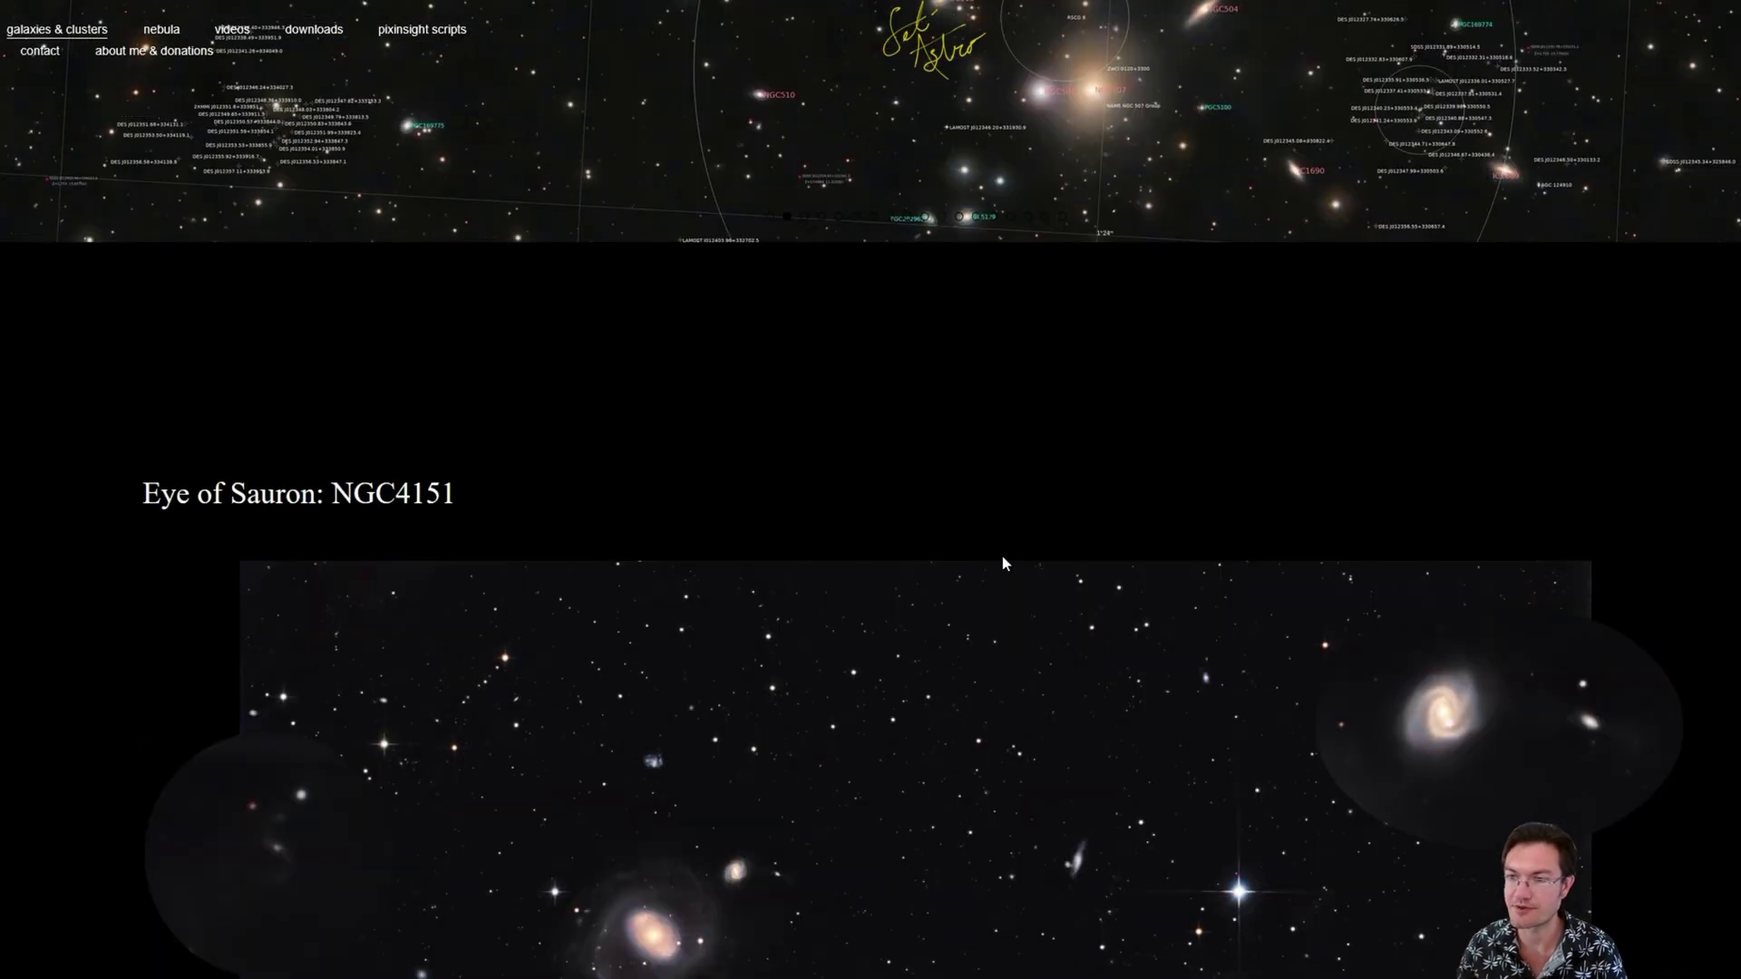
scroll(1003, 557, down, 7)
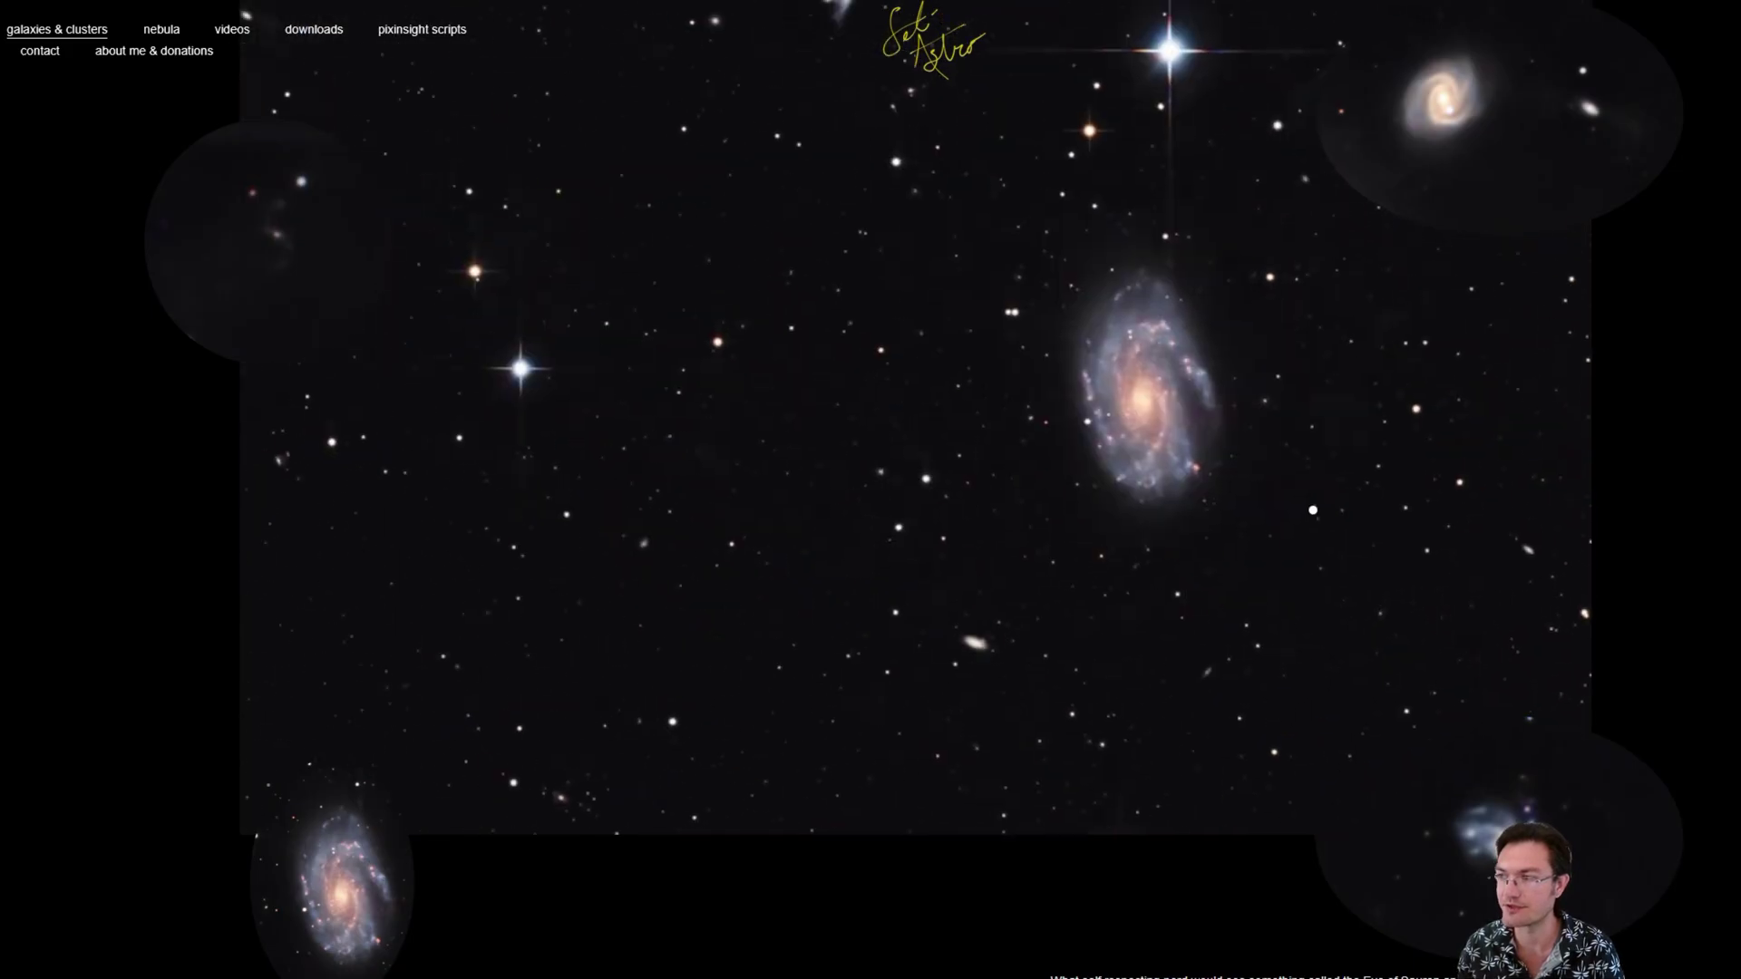
scroll(867, 459, down, 8)
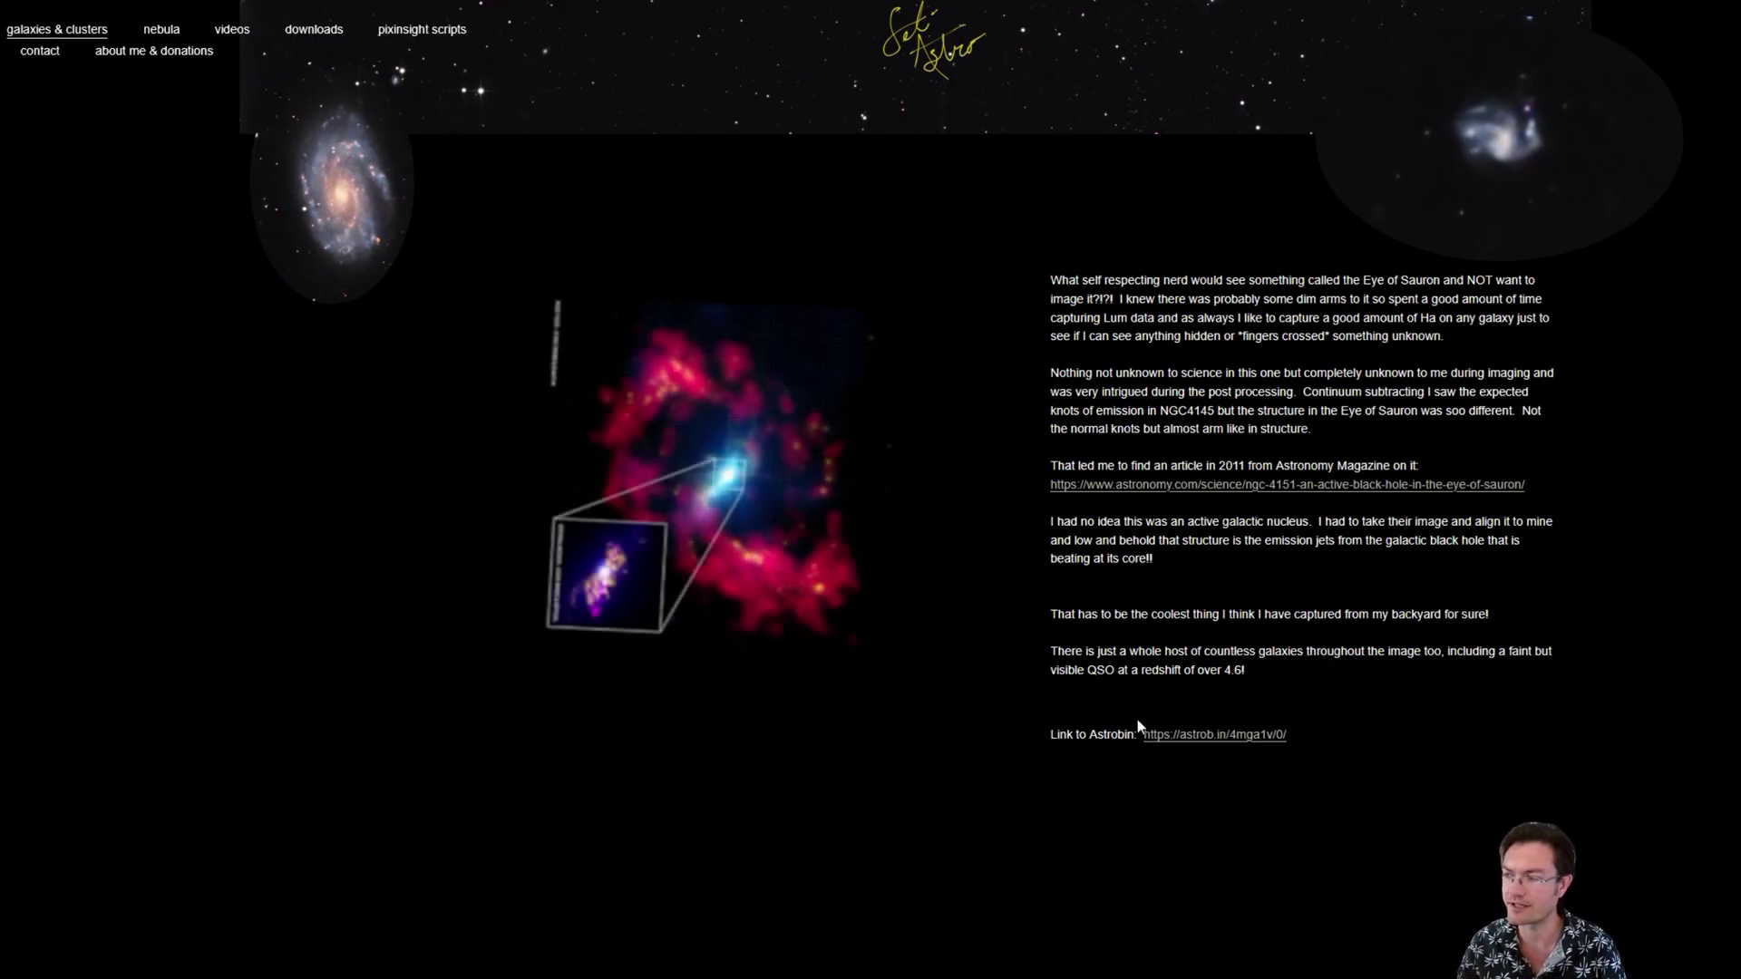
scroll(1242, 639, up, 2)
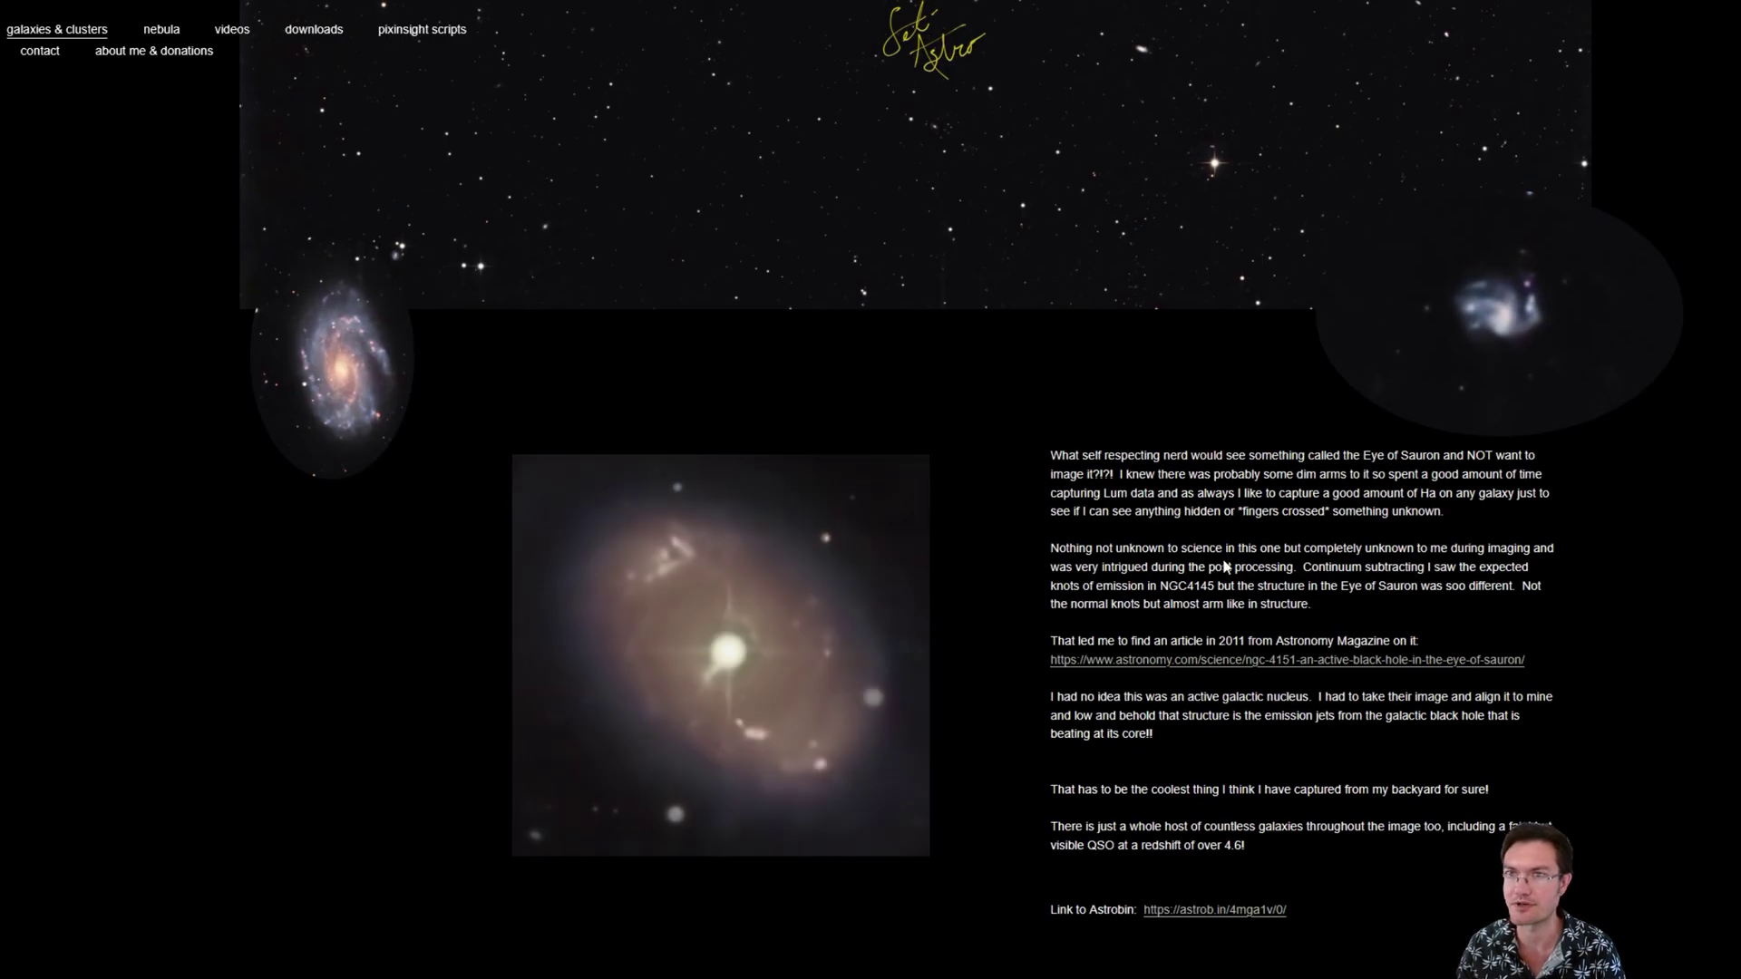